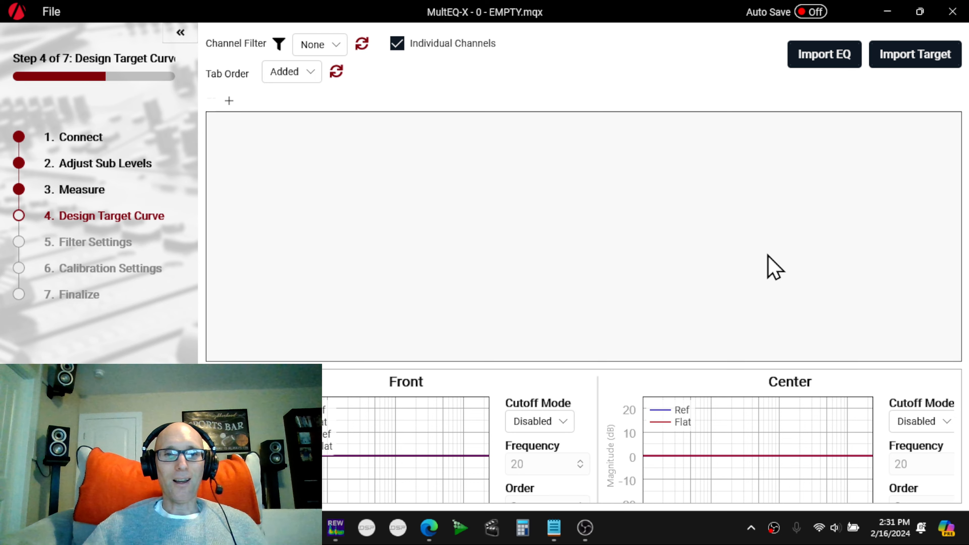
- Switch to REW and run an SPL sweep measurement from the file 256kMeasSweep_0_to_24000_-12_dBFS_48k_Float_L_refR.wav
{"action": "mouse_move", "coordinate": [338, 530]}
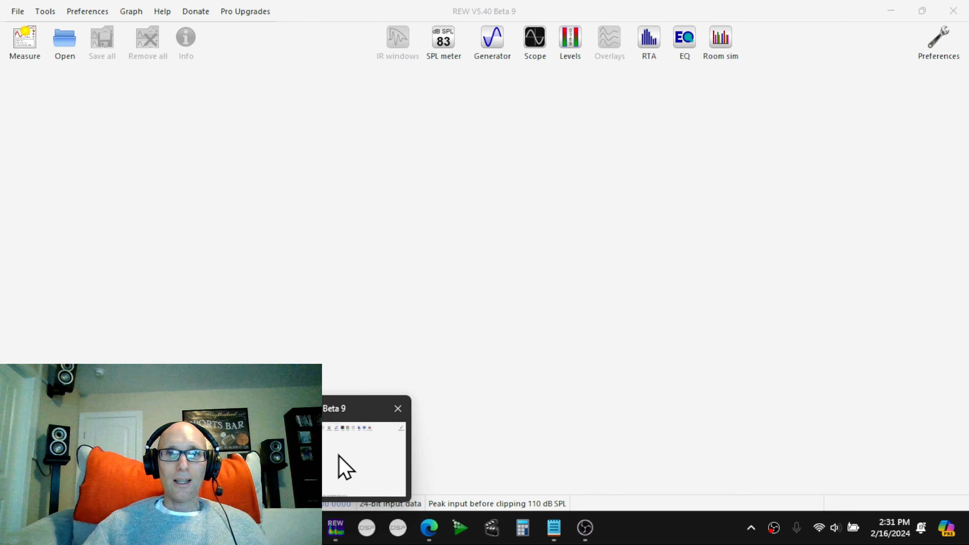
{"action": "left_click", "coordinate": [338, 466]}
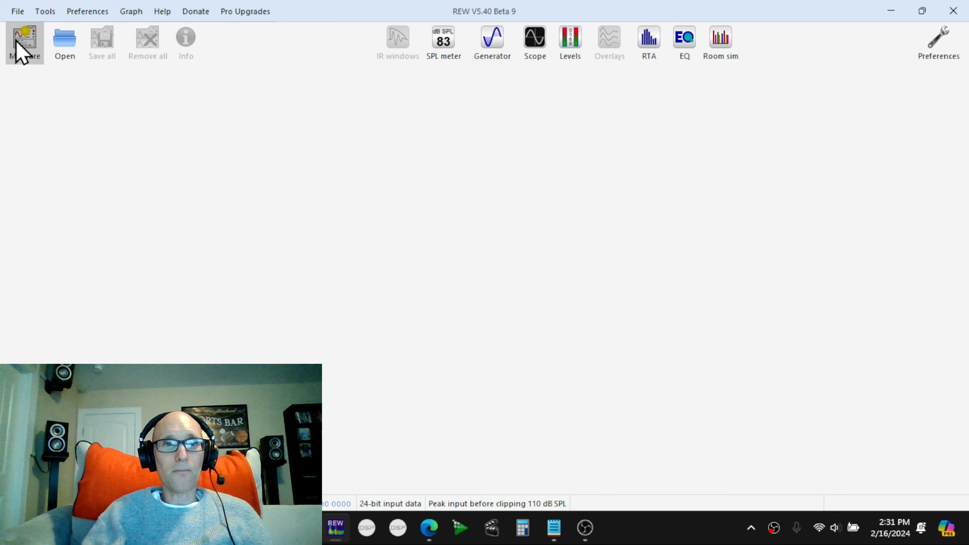
{"action": "left_click", "coordinate": [21, 51]}
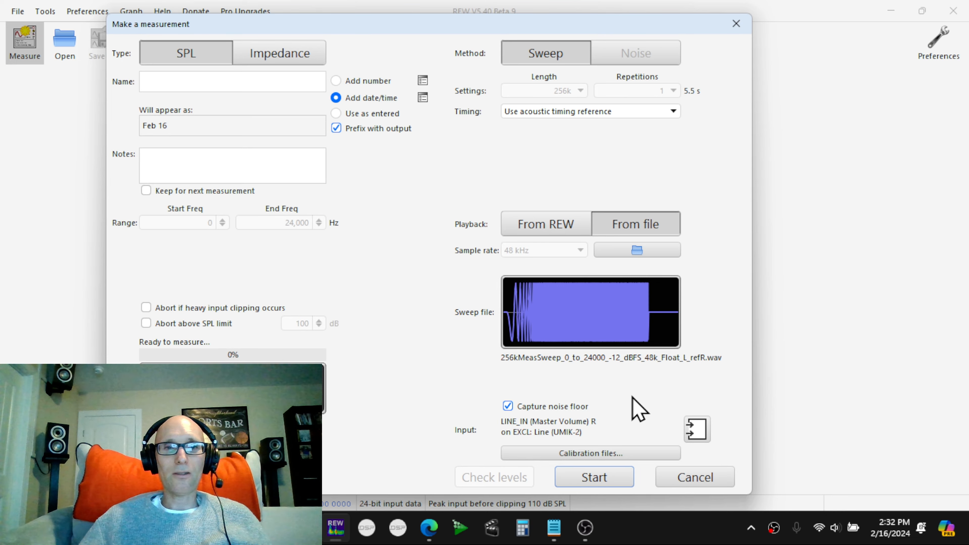
{"action": "left_click", "coordinate": [640, 251]}
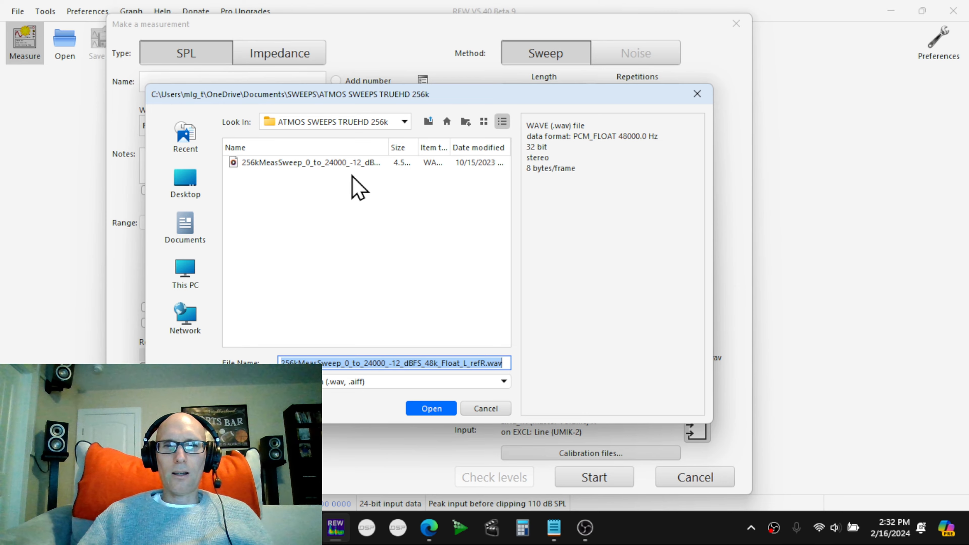
{"action": "left_click", "coordinate": [333, 164]}
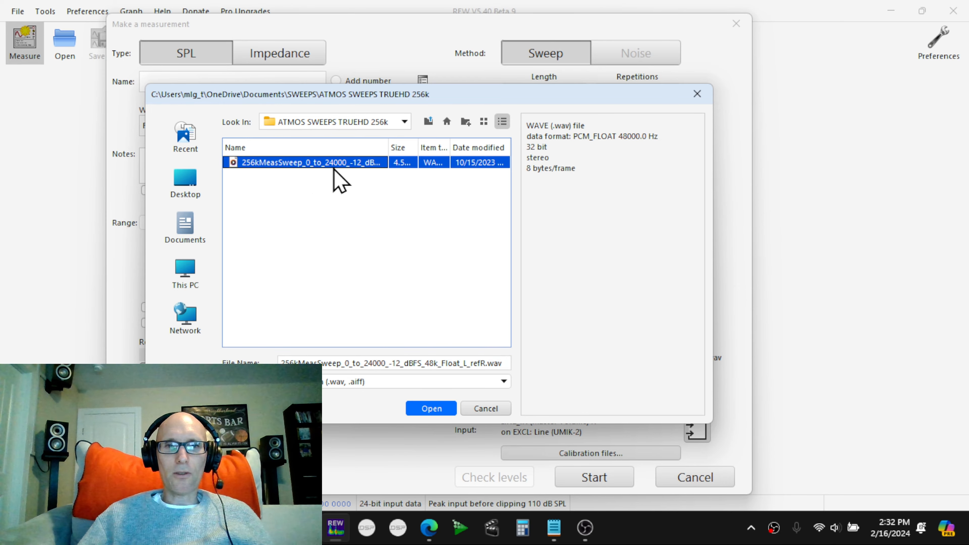
{"action": "left_click", "coordinate": [424, 410]}
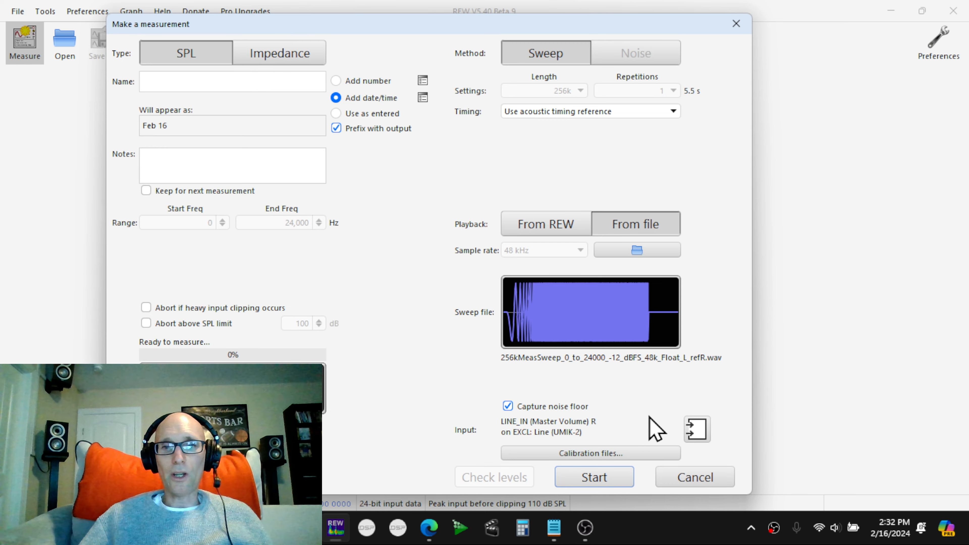
{"action": "left_click", "coordinate": [596, 473]}
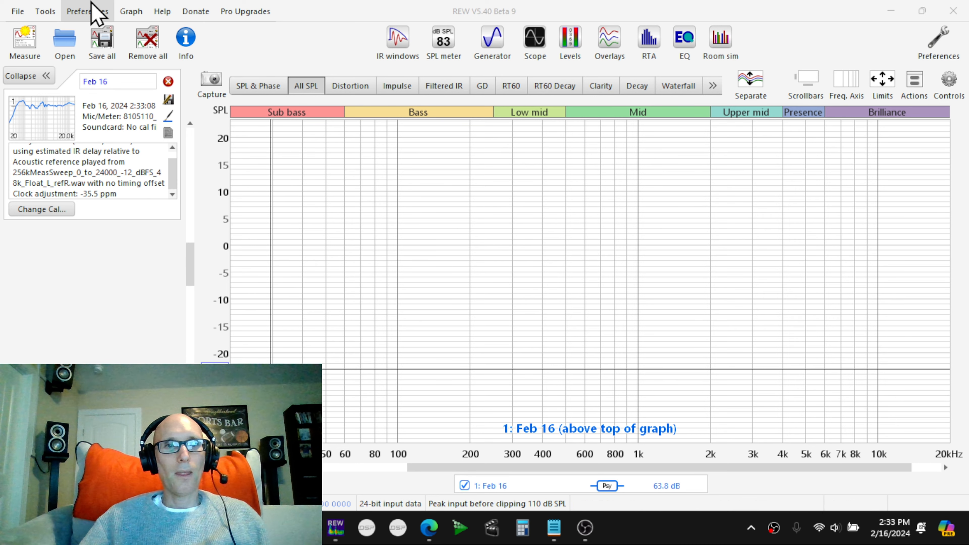
- Set the UMIK-2 microphone's calibration file to 8105110.txt in the preferences
{"action": "left_click", "coordinate": [91, 10]}
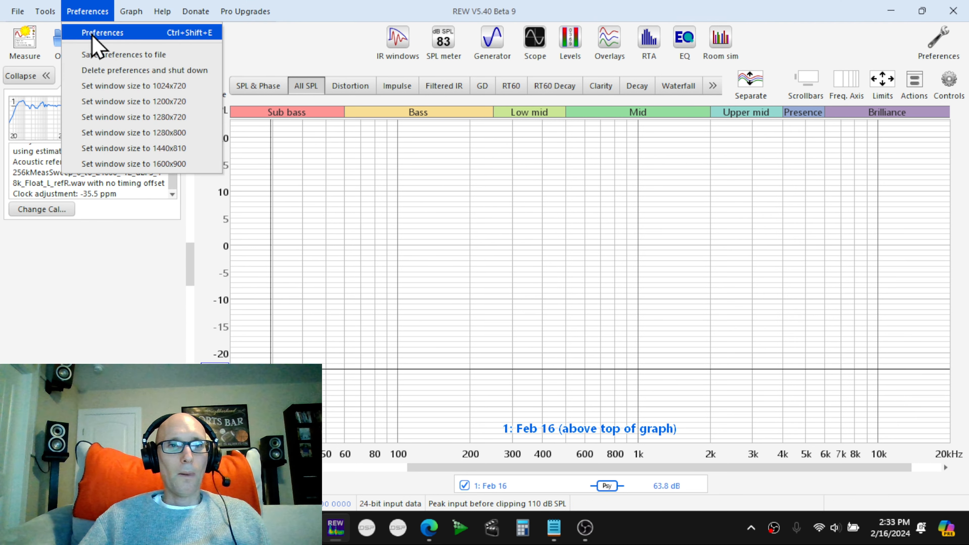
{"action": "left_click", "coordinate": [102, 33]}
{"action": "left_click", "coordinate": [107, 36]}
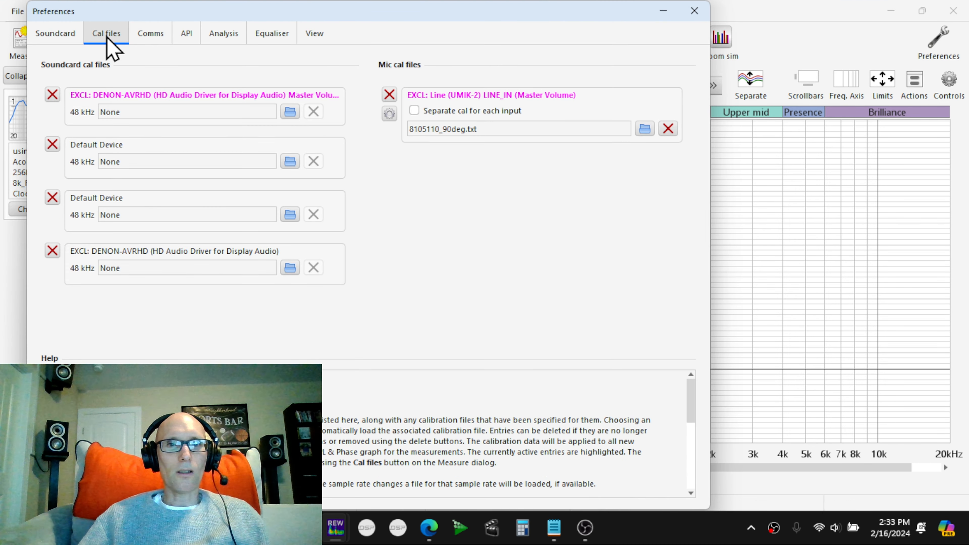
{"action": "left_click", "coordinate": [645, 128]}
{"action": "left_click", "coordinate": [385, 80]}
{"action": "left_click", "coordinate": [550, 327]}
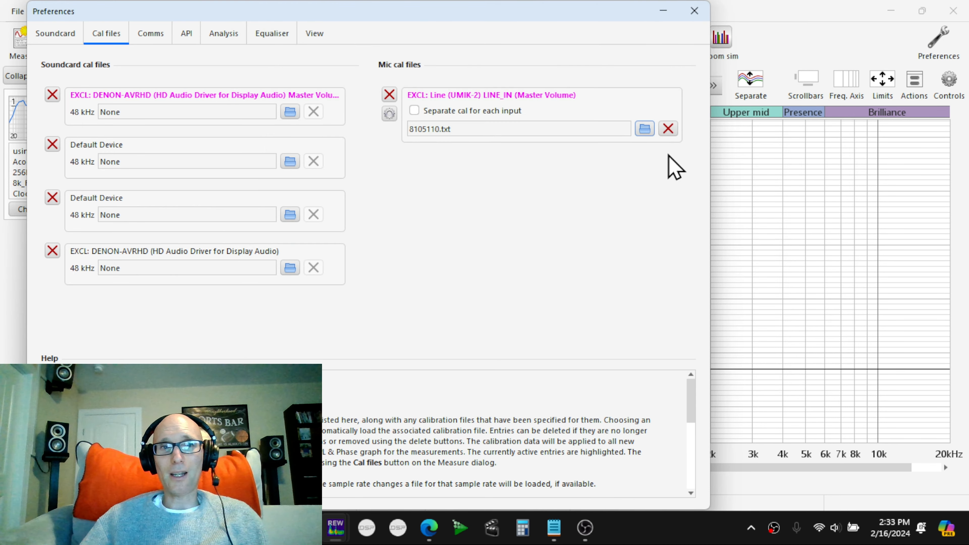
{"action": "left_click", "coordinate": [695, 11]}
- Delete the measurement taken with the 90-degree calibration and repeat the sweep measurement from the same file
{"action": "left_click", "coordinate": [170, 81]}
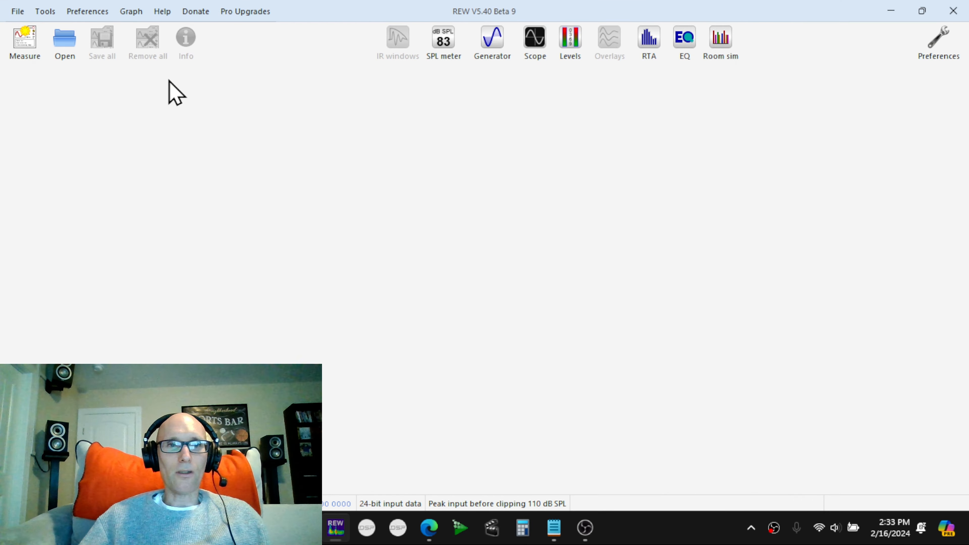
{"action": "left_click", "coordinate": [23, 41]}
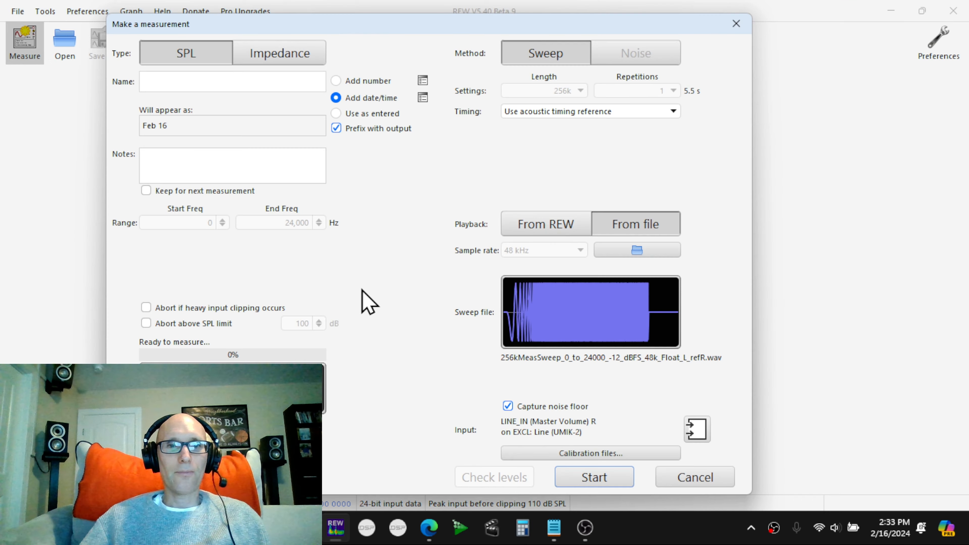
{"action": "left_click", "coordinate": [594, 484]}
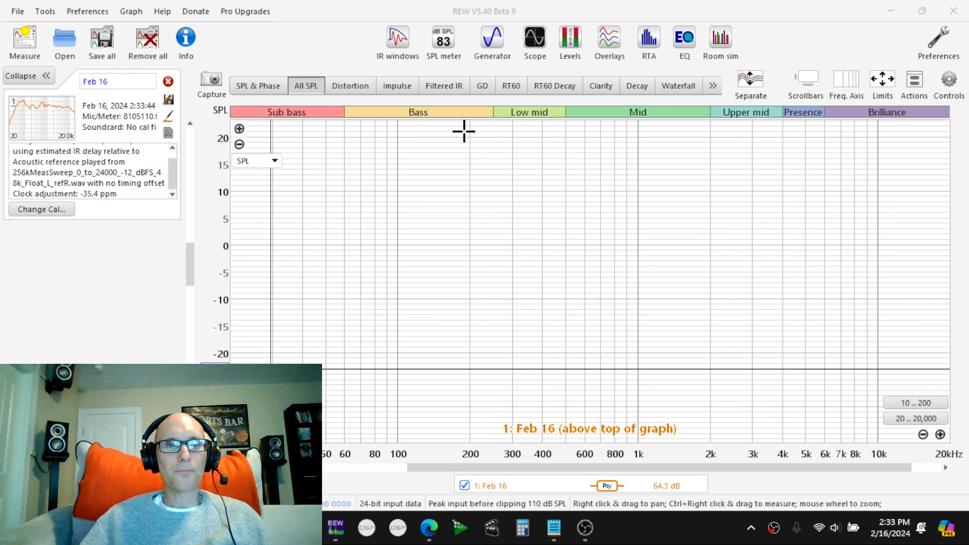
- In the EQ target settings, disable the room curve and generate a measurement from the ELAC UNIFI house curve's target shape
{"action": "left_click", "coordinate": [689, 38]}
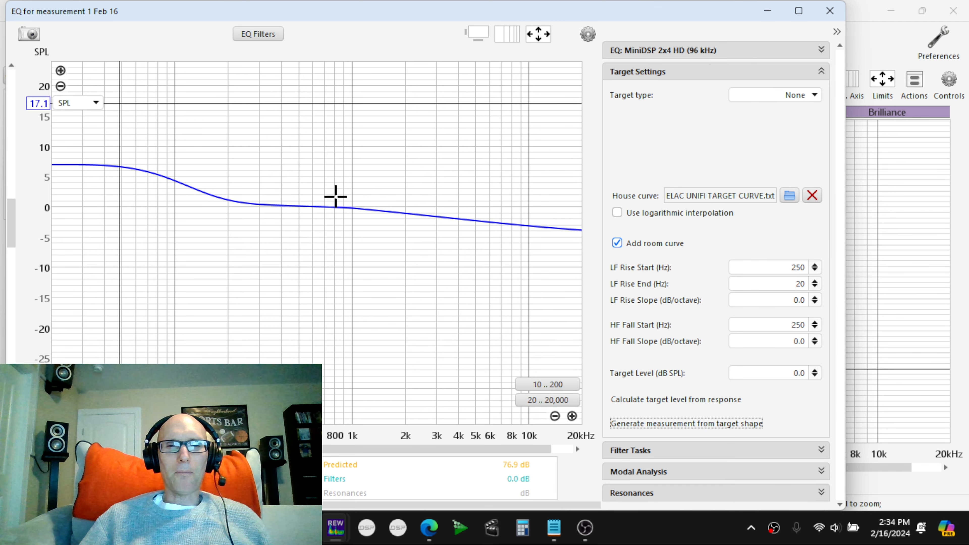
{"action": "left_click", "coordinate": [617, 244]}
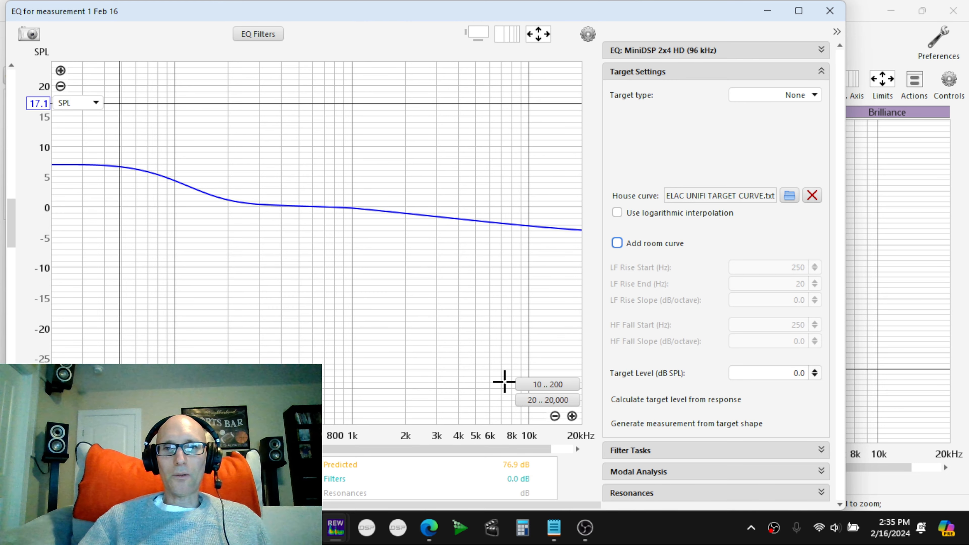
{"action": "left_click", "coordinate": [723, 425]}
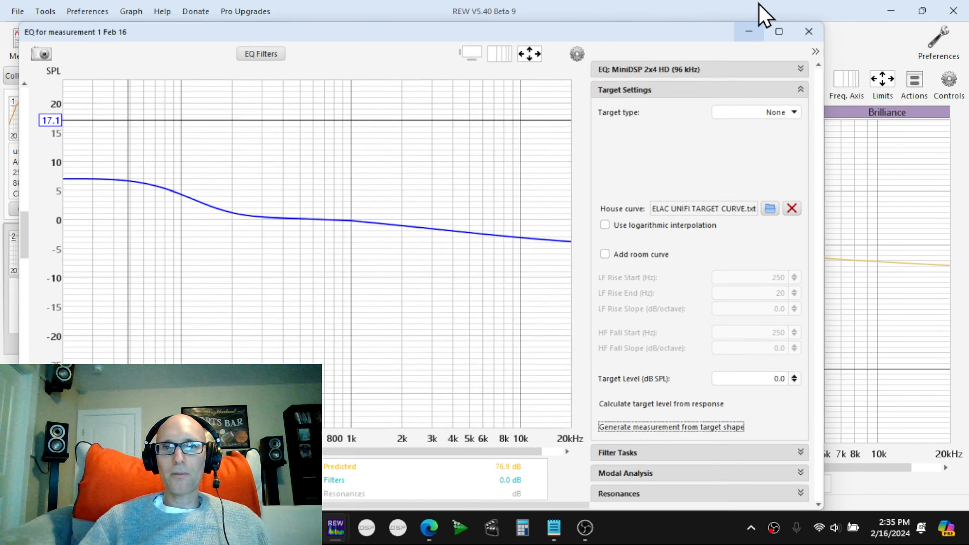
{"action": "left_click", "coordinate": [829, 12]}
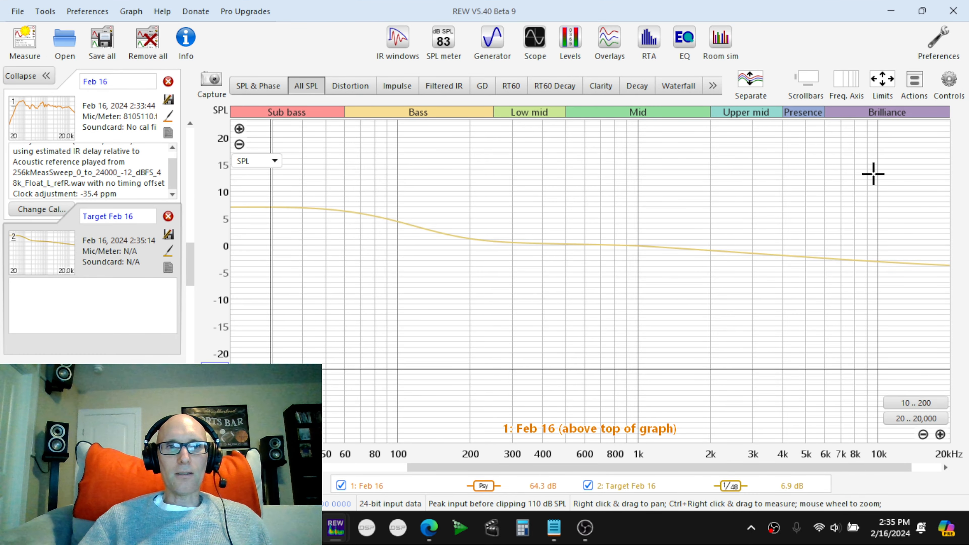
- Align the SPL of the sweep and target measurements at 0.0 dB, centred on 1 kHz with a 2-octave span
{"action": "left_click", "coordinate": [914, 88]}
{"action": "left_click", "coordinate": [177, 273]}
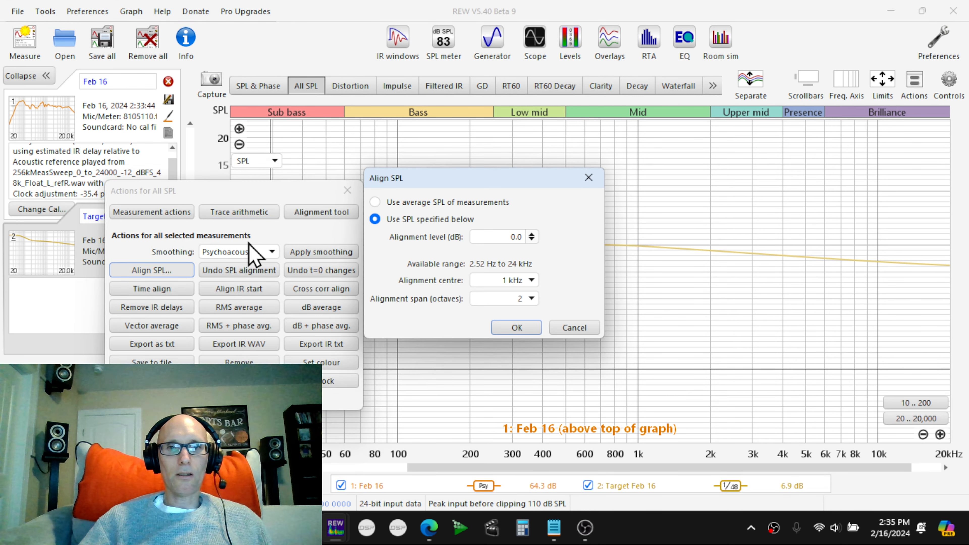
{"action": "left_click", "coordinate": [517, 328]}
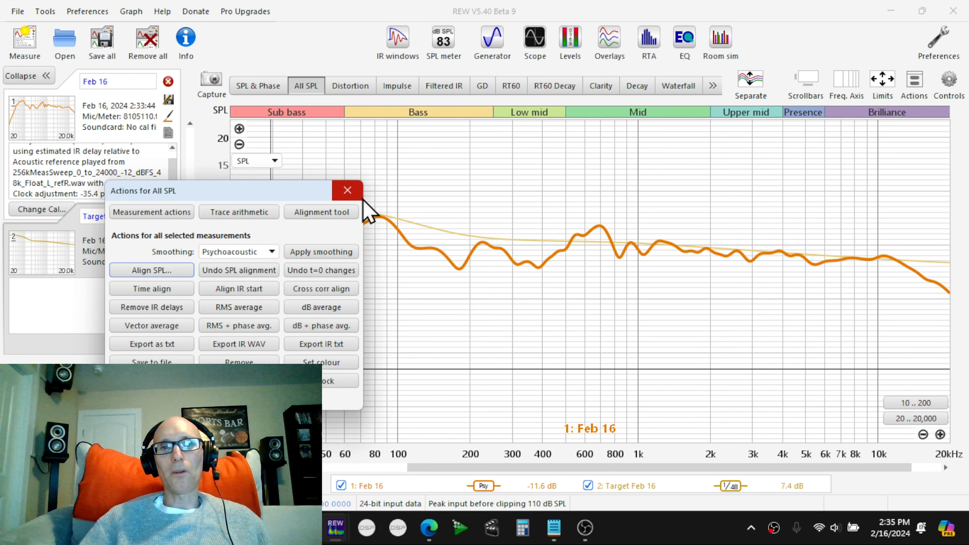
{"action": "left_click", "coordinate": [347, 192]}
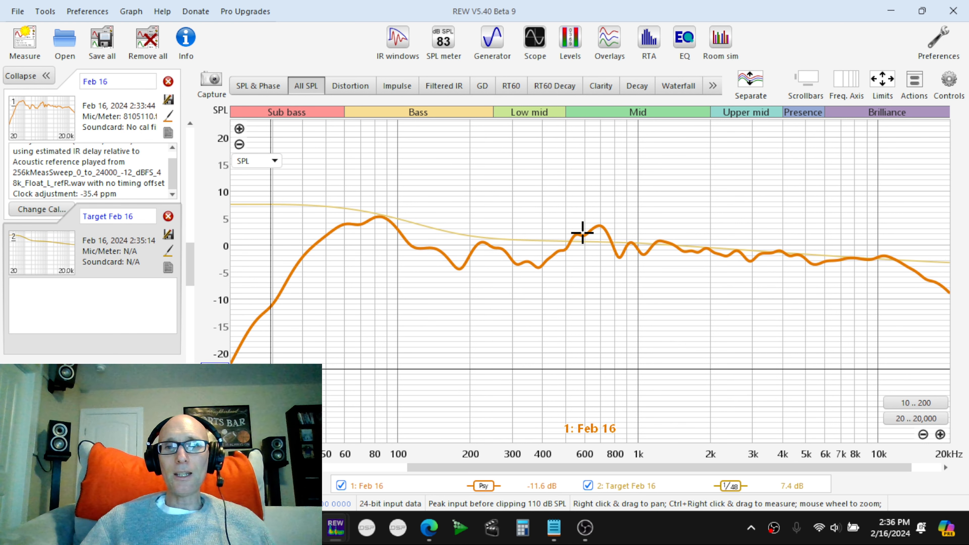
{"action": "left_click_drag", "start_coordinate": [580, 231], "coordinate": [885, 238]}
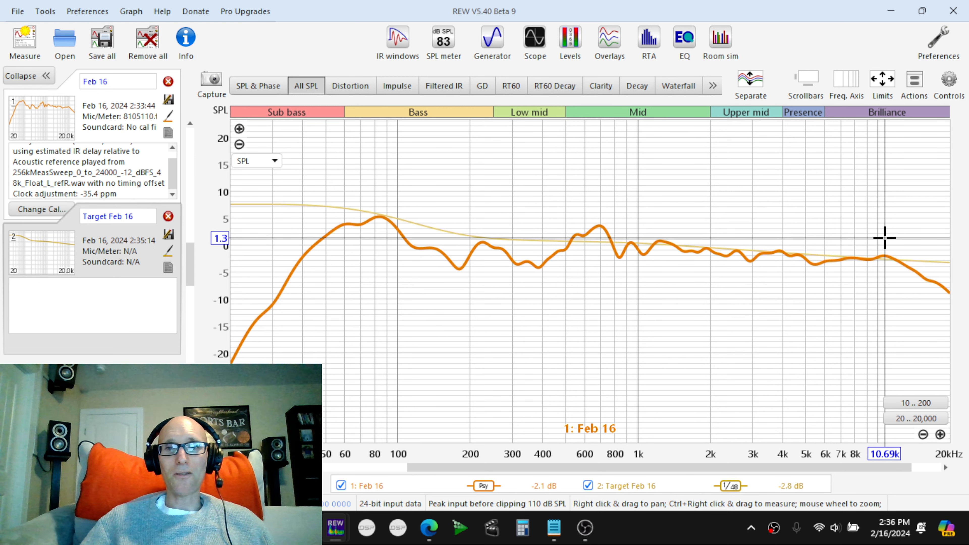
{"action": "left_click_drag", "start_coordinate": [885, 238], "coordinate": [537, 242]}
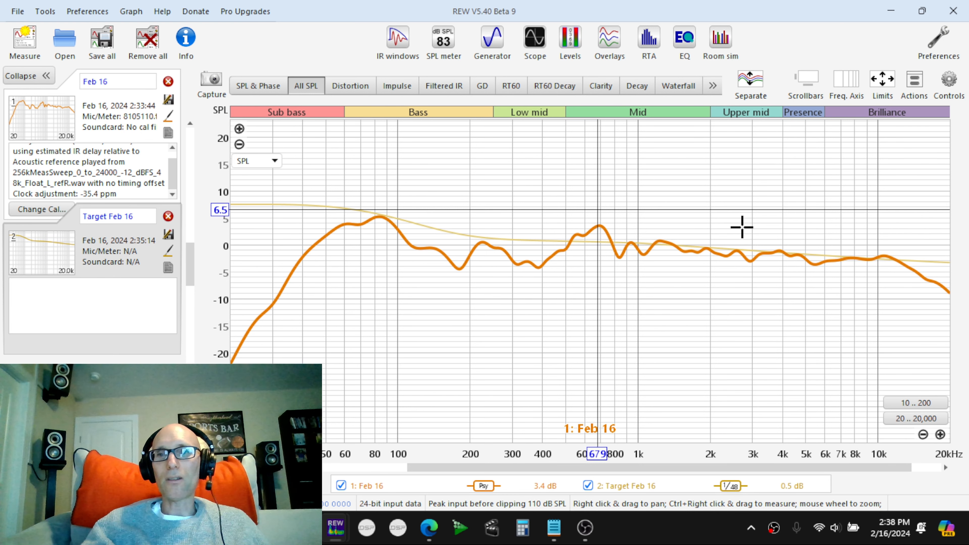
- Use trace arithmetic to generate |A| / |B| with Target Feb 16 as A and Feb 16 as B
{"action": "left_click", "coordinate": [914, 88]}
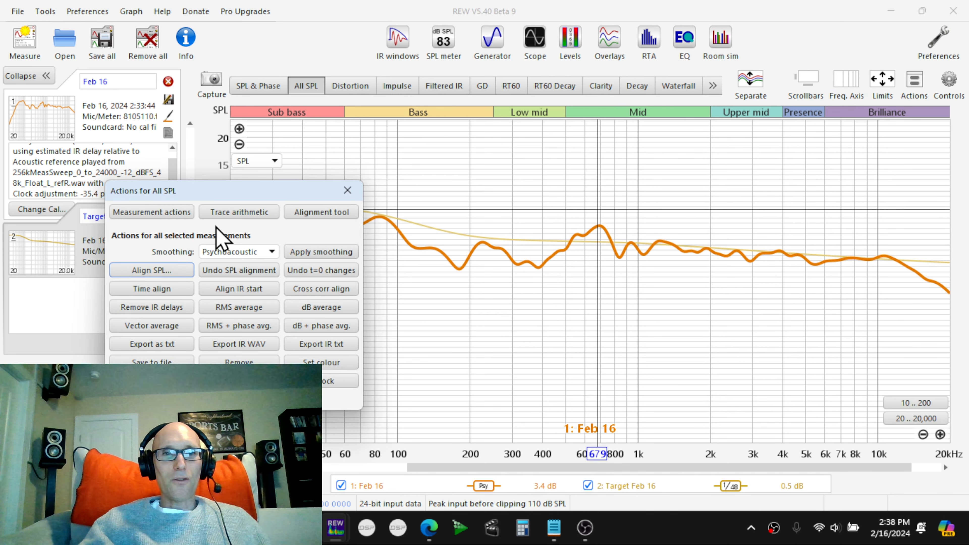
{"action": "left_click", "coordinate": [239, 212]}
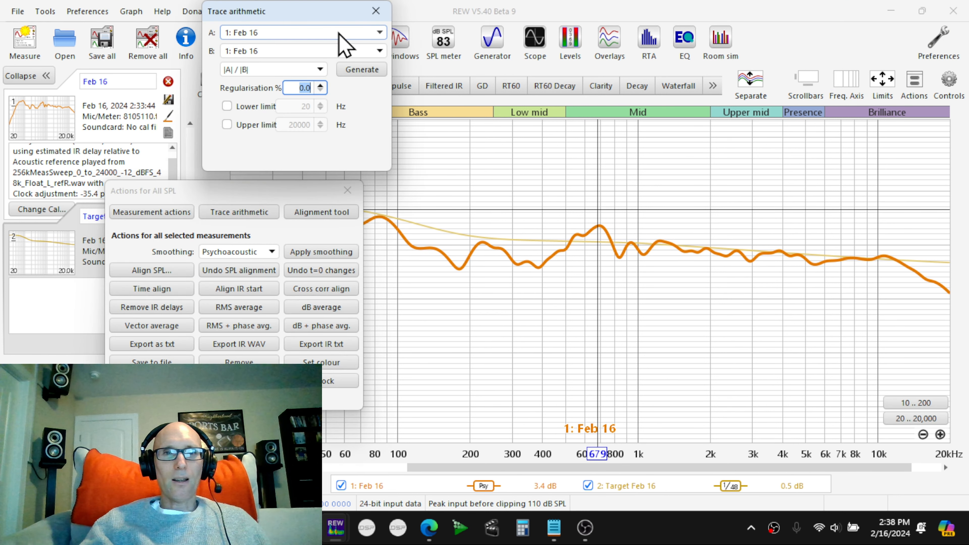
{"action": "left_click", "coordinate": [305, 54]}
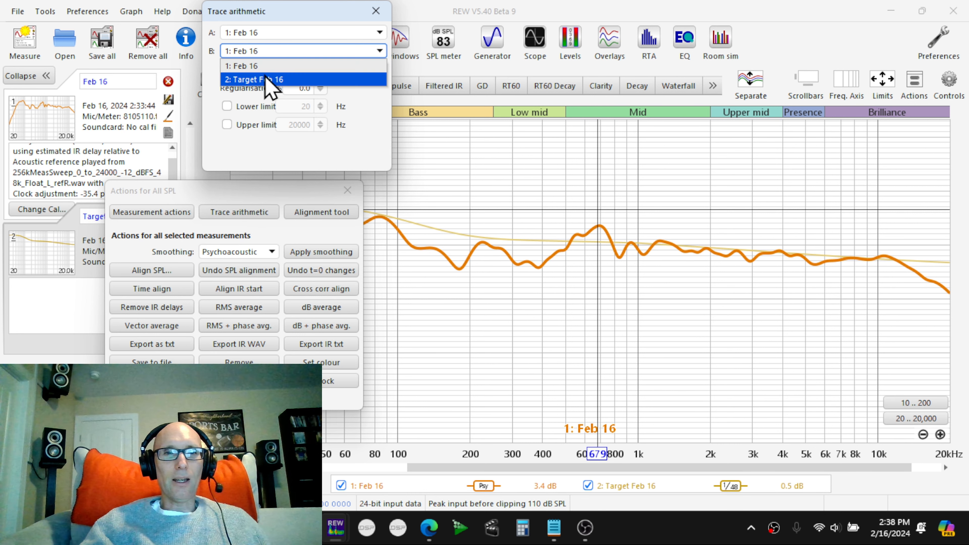
{"action": "left_click", "coordinate": [292, 65]}
{"action": "left_click", "coordinate": [320, 38]}
{"action": "left_click", "coordinate": [281, 61]}
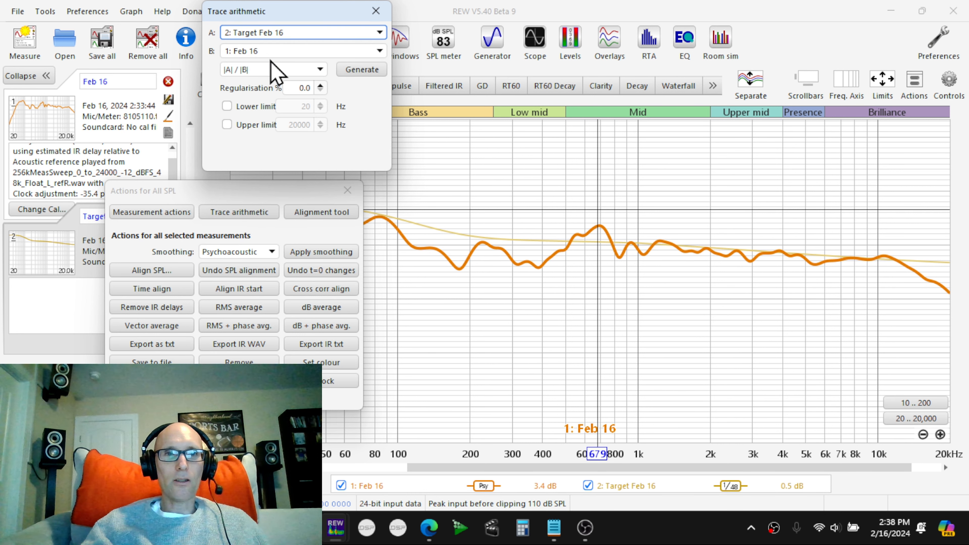
{"action": "left_click", "coordinate": [311, 51]}
{"action": "left_click", "coordinate": [316, 64]}
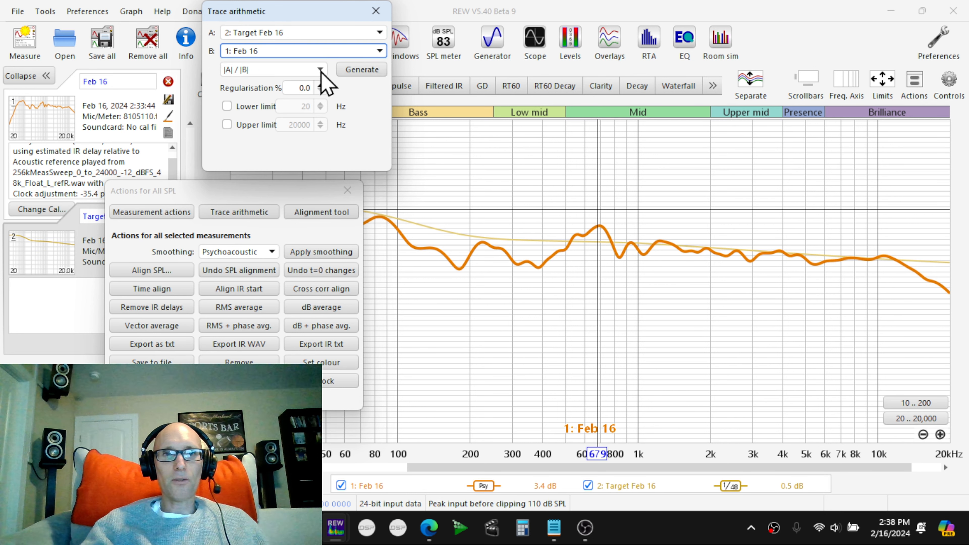
{"action": "left_click", "coordinate": [361, 72]}
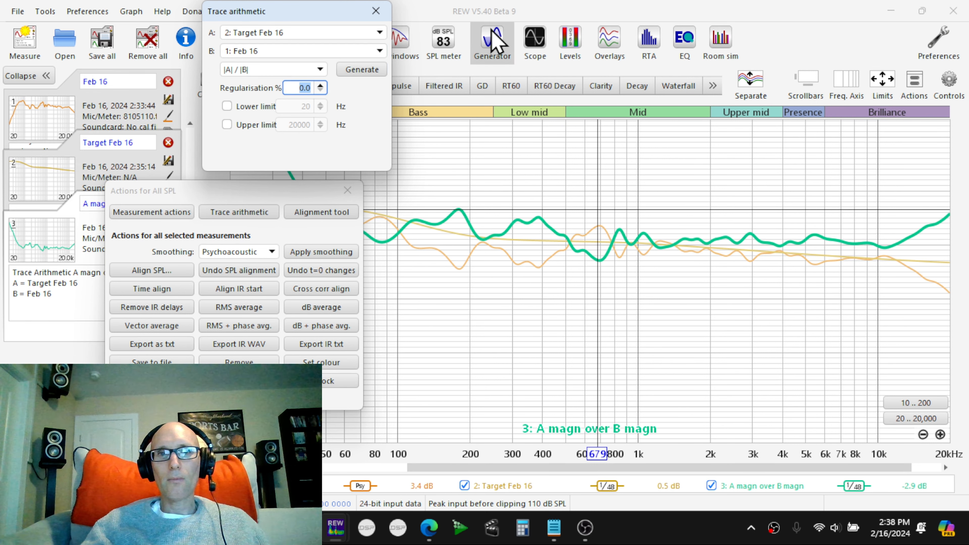
{"action": "left_click", "coordinate": [376, 11]}
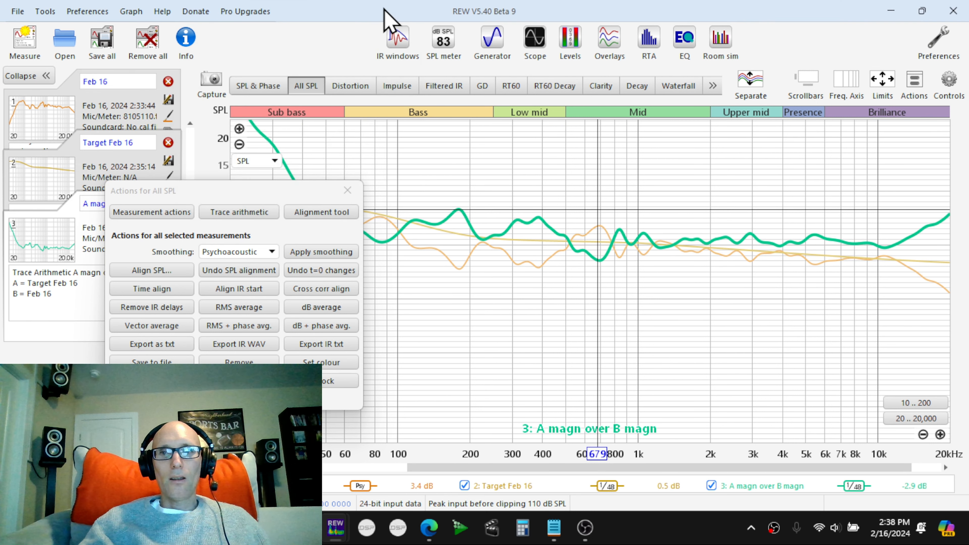
{"action": "left_click", "coordinate": [347, 190]}
- Export the A magn over B magn trace as unsmoothed, space-delimited text named LEFT SURROUND 1 in the YOUTUBE CALIBRATION folder under Documents
{"action": "left_click", "coordinate": [16, 12]}
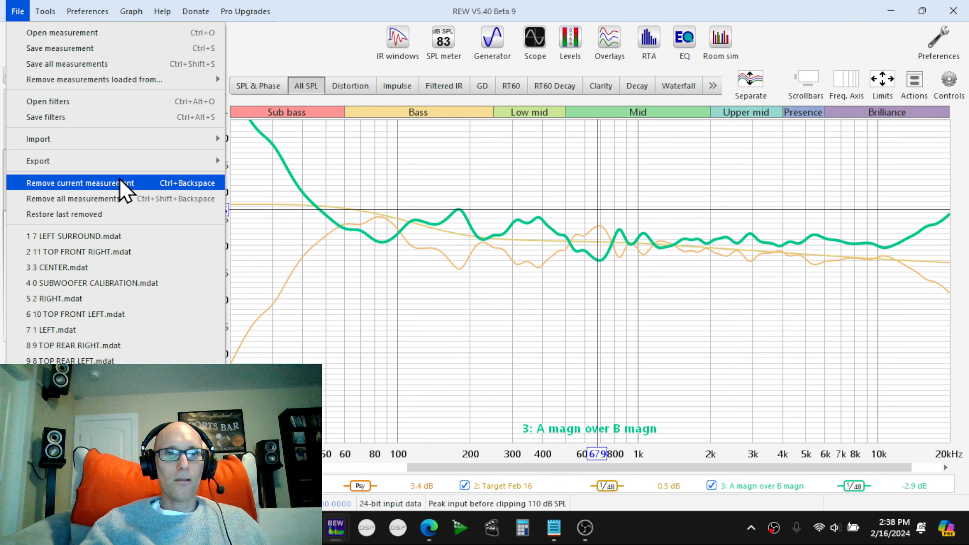
{"action": "left_click", "coordinate": [263, 162]}
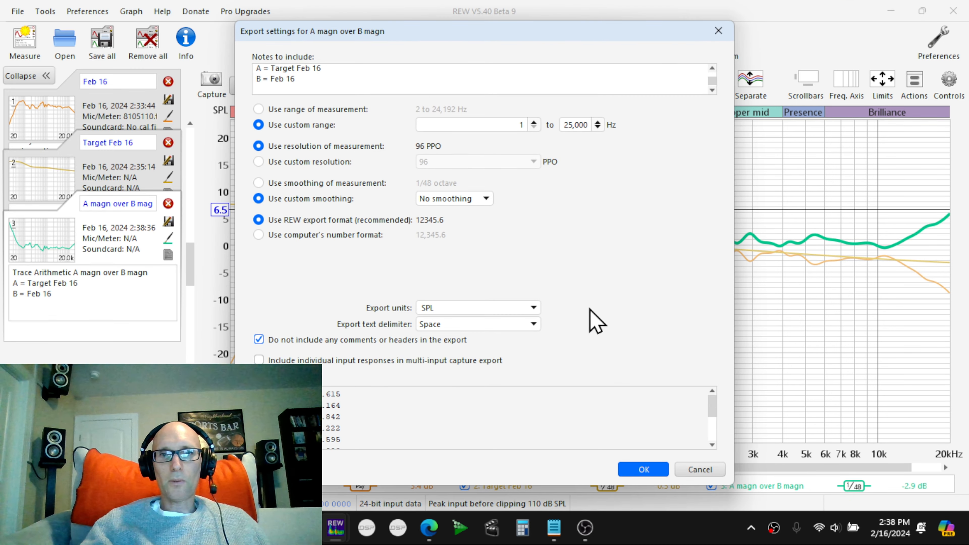
{"action": "left_click", "coordinate": [656, 471]}
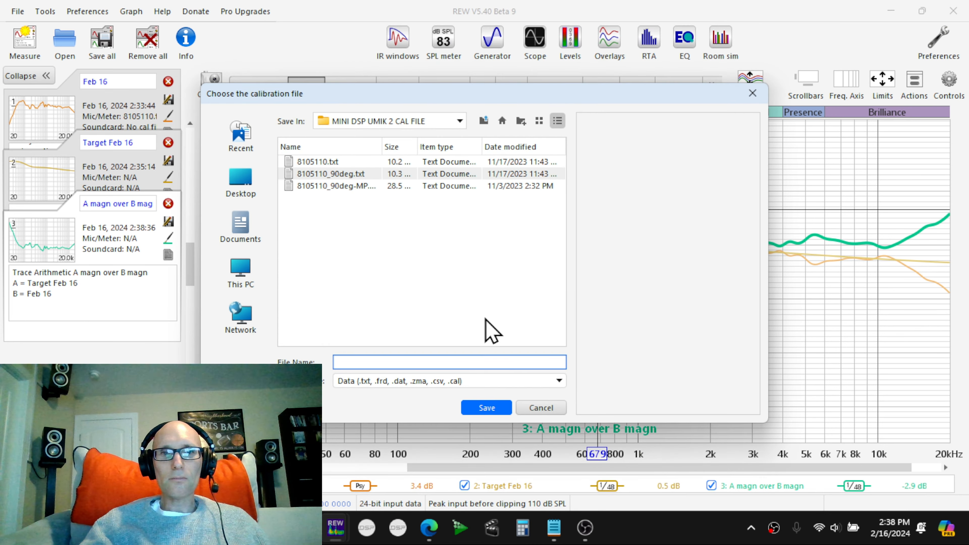
{"action": "left_click", "coordinate": [243, 238]}
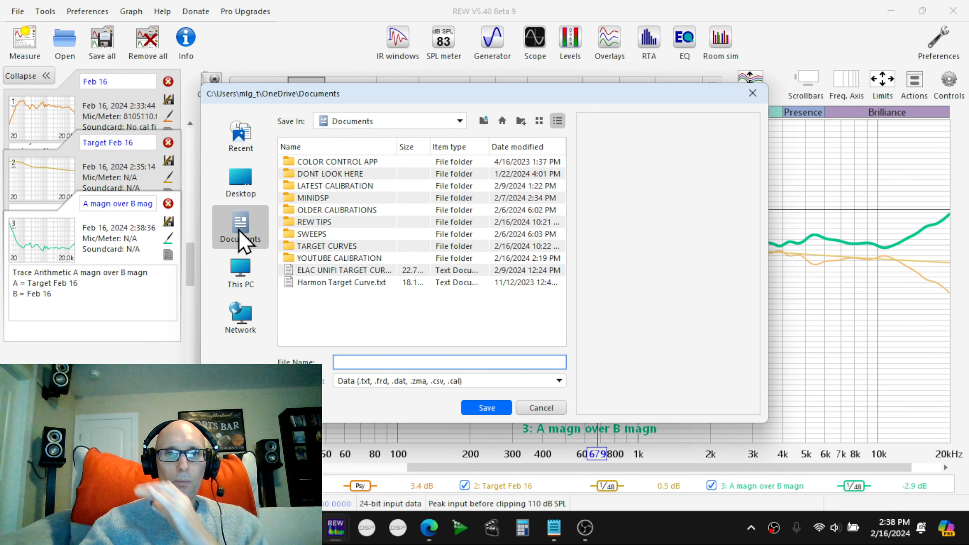
{"action": "double_click", "coordinate": [351, 258]}
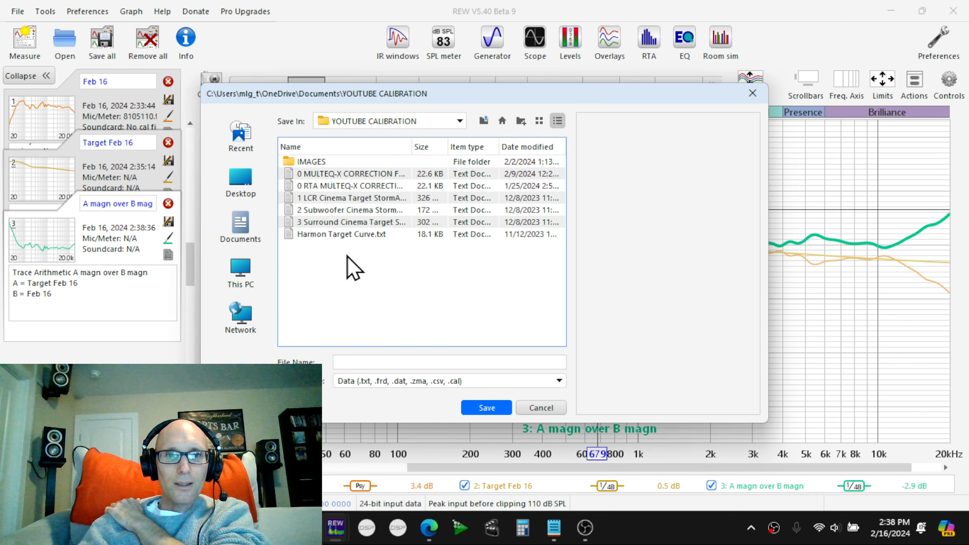
{"action": "left_click", "coordinate": [367, 363]}
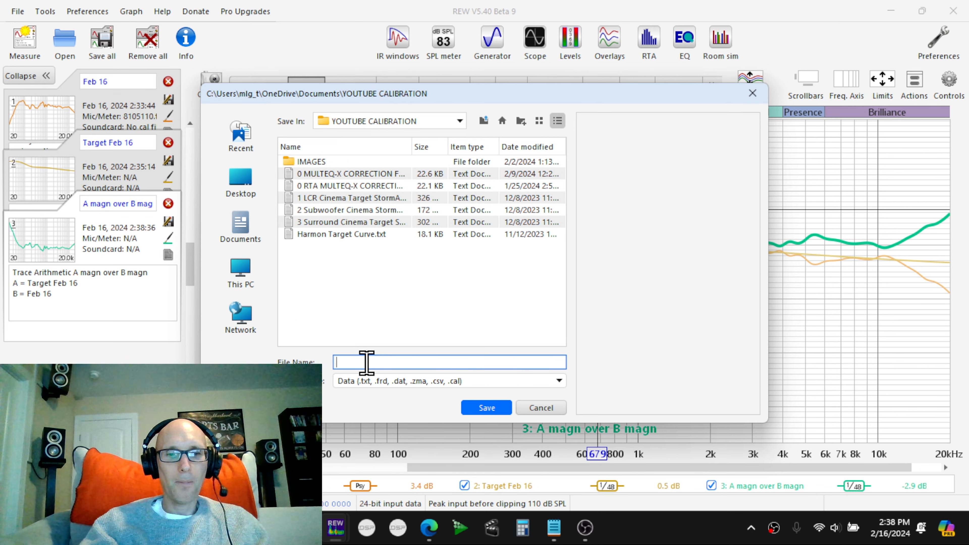
{"action": "type", "text": "LEFT SURROUND"}
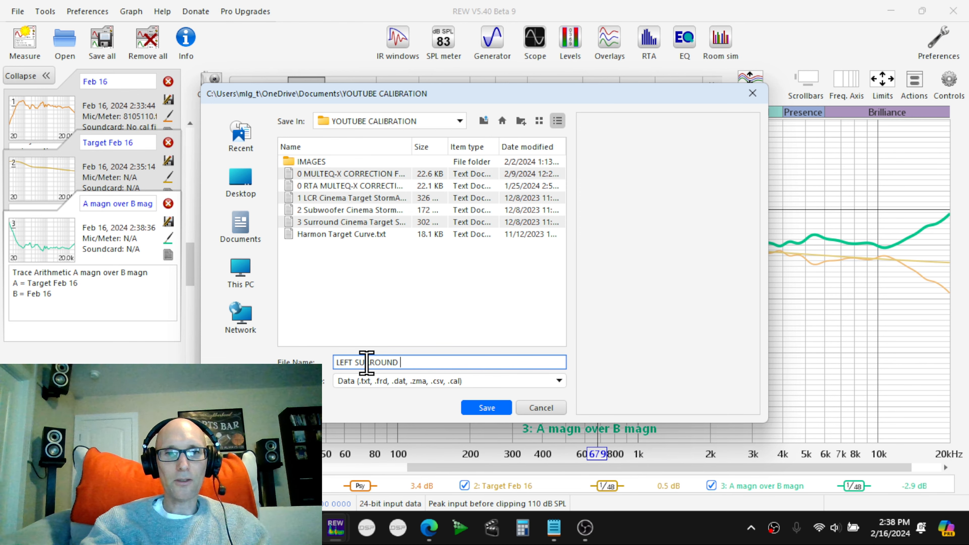
{"action": "key", "text": "Return"}
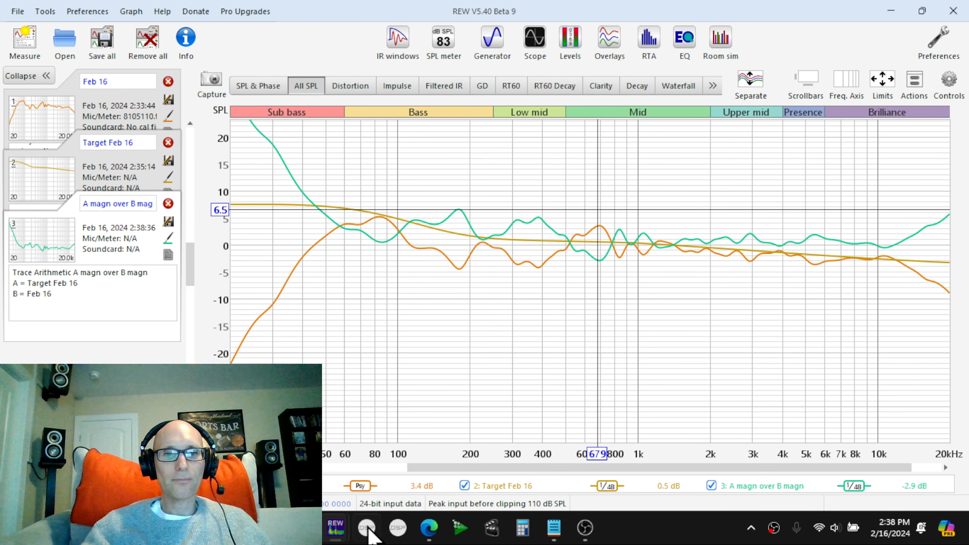
- Switch to the YOUTUBE CALIBRATION folder in File Explorer, open 0 MULTEQ-X CORRECTION FILE in Notepad and close its duplicate copies
{"action": "mouse_move", "coordinate": [367, 527]}
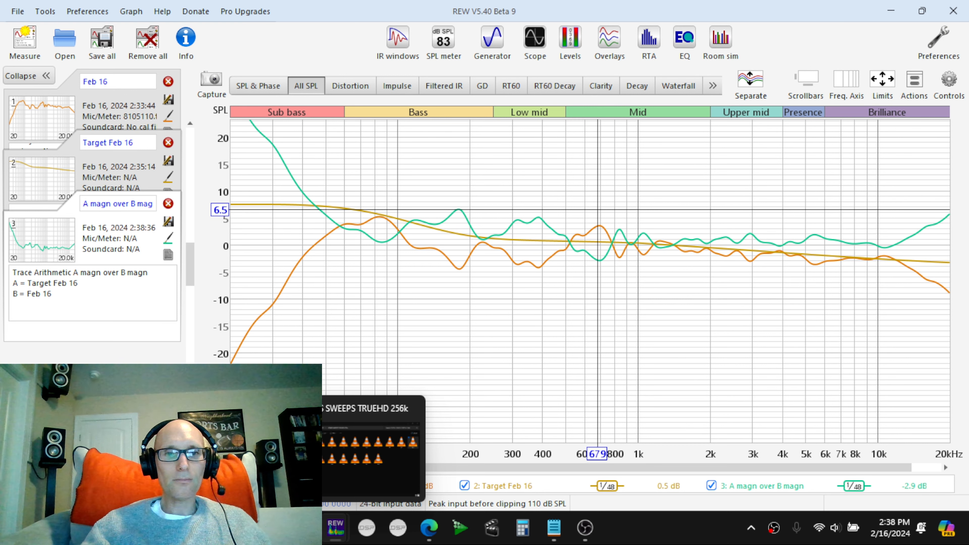
{"action": "left_click", "coordinate": [274, 528]}
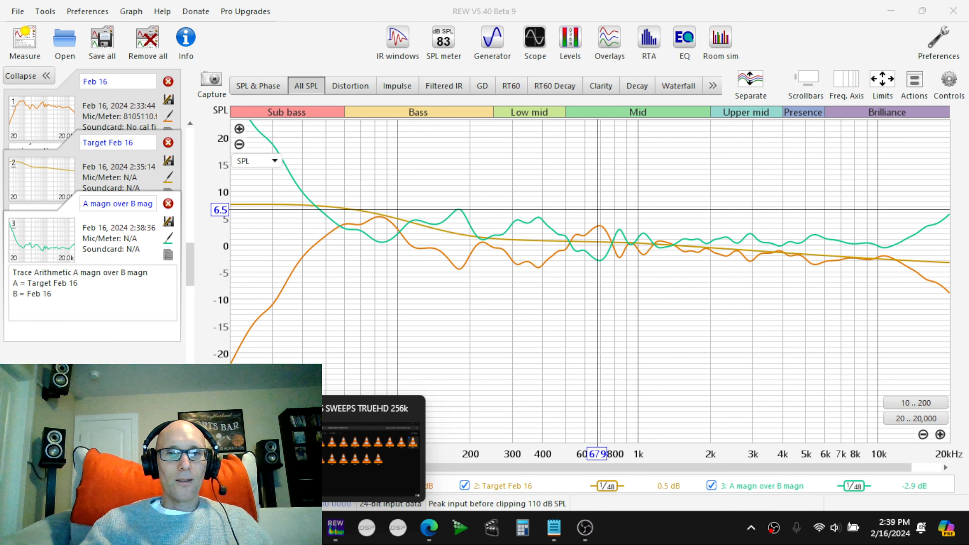
{"action": "left_click", "coordinate": [202, 456]}
{"action": "left_click", "coordinate": [121, 49]}
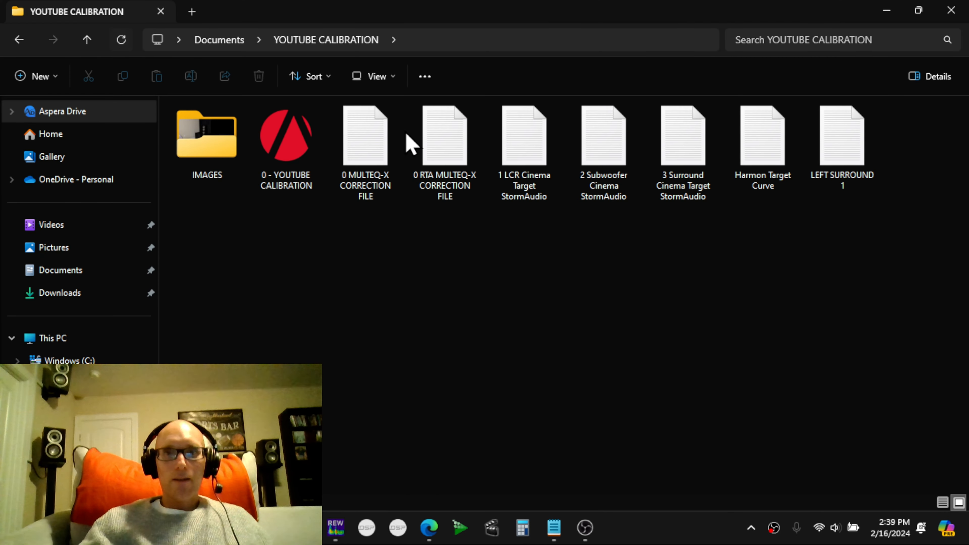
{"action": "double_click", "coordinate": [377, 169]}
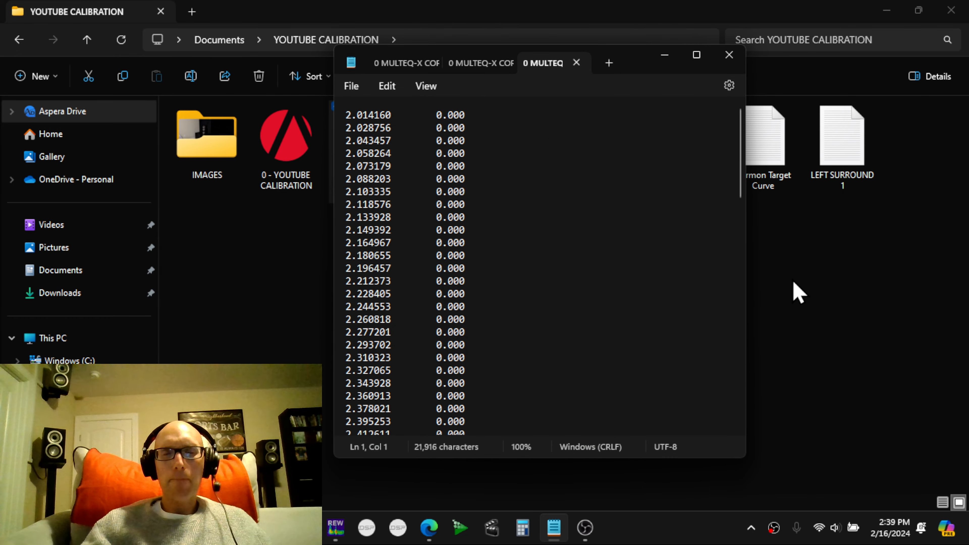
{"action": "left_click", "coordinate": [576, 63]}
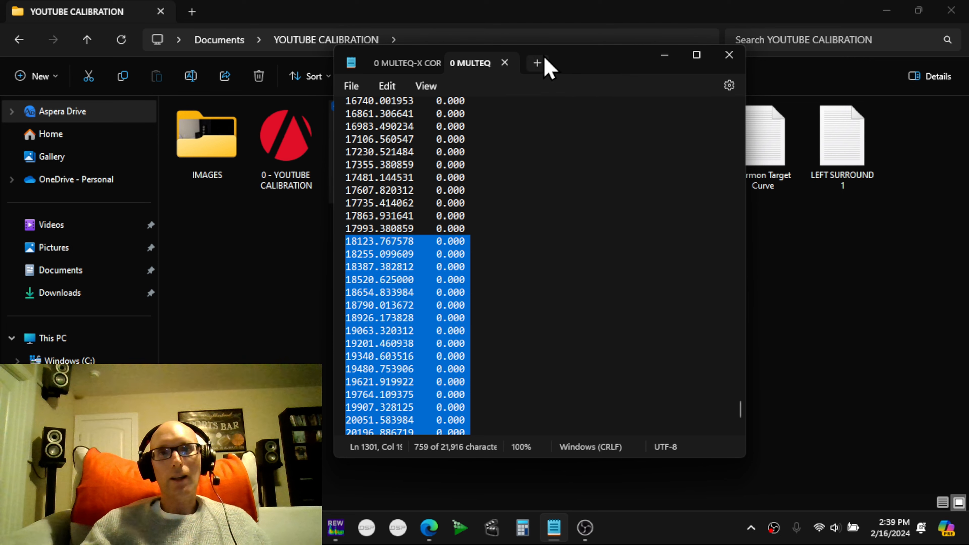
{"action": "left_click", "coordinate": [505, 62]}
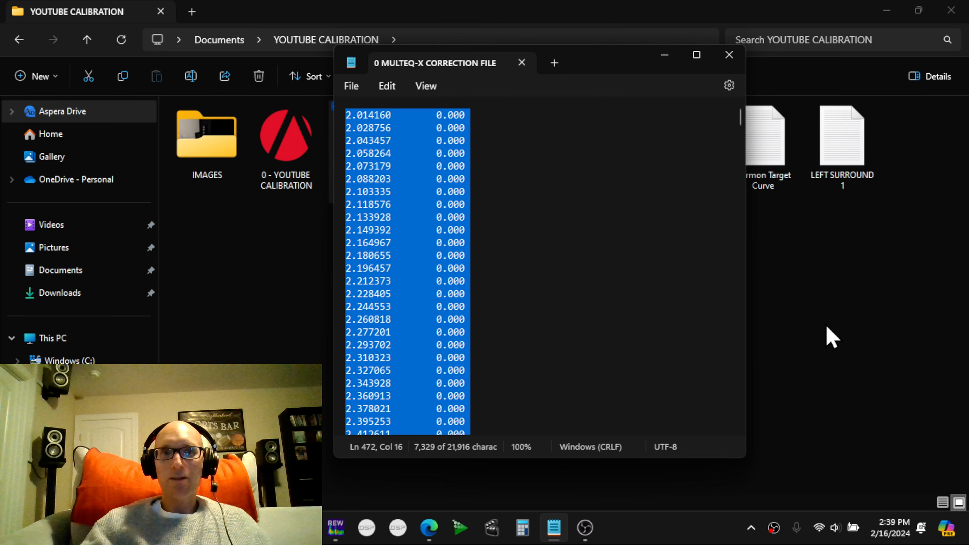
- Open the exported LEFT SURROUND 1 text file from the folder and locate its entries around 60 Hz
{"action": "left_click", "coordinate": [844, 274]}
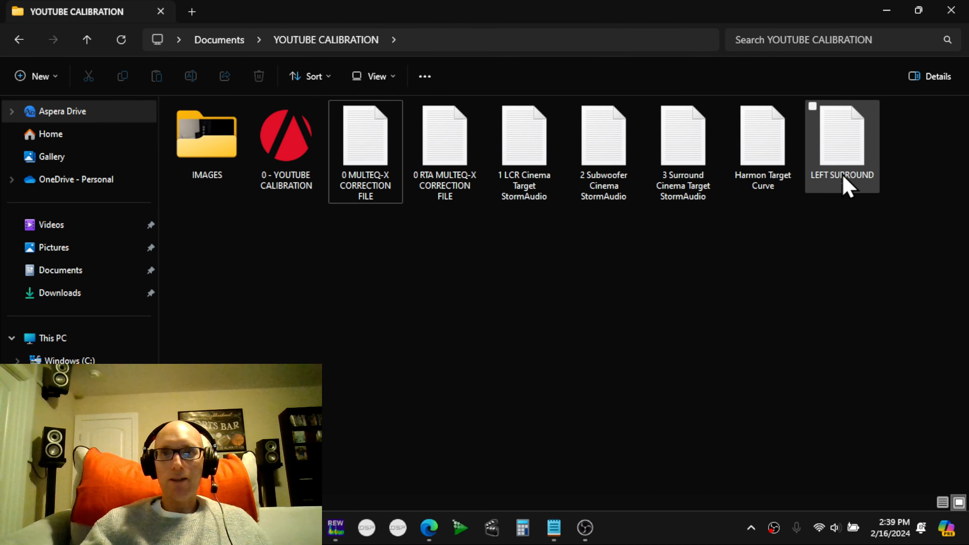
{"action": "double_click", "coordinate": [844, 153]}
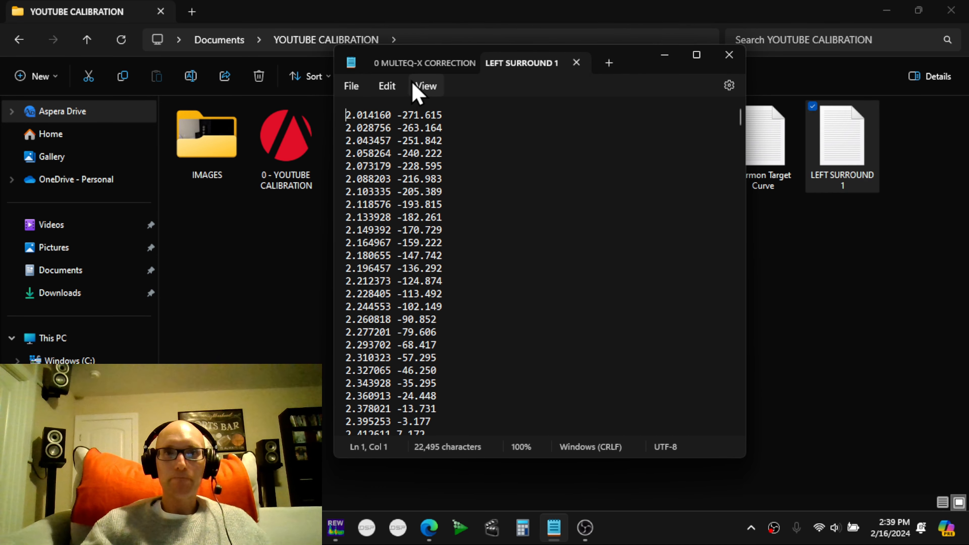
{"action": "left_click_drag", "start_coordinate": [740, 124], "coordinate": [748, 226]}
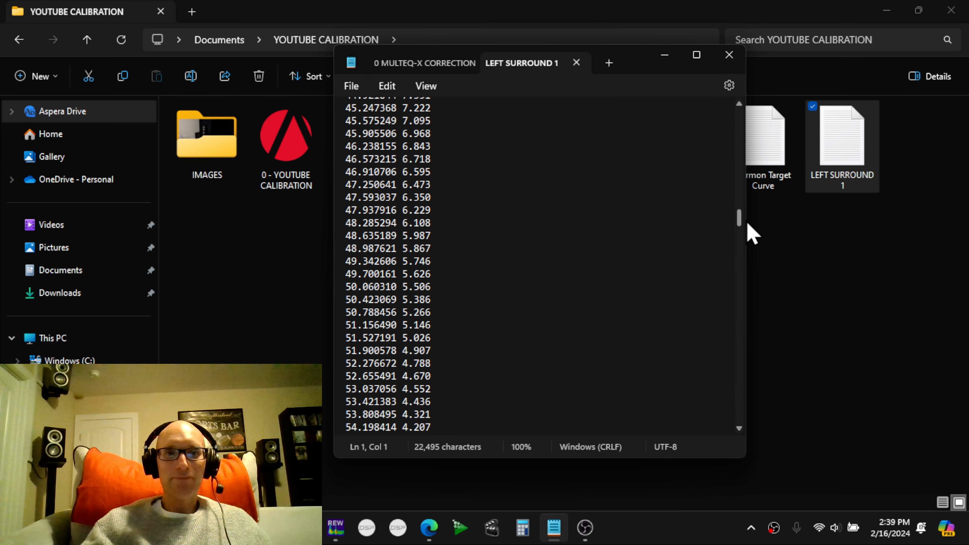
{"action": "left_click_drag", "start_coordinate": [748, 225], "coordinate": [746, 230]}
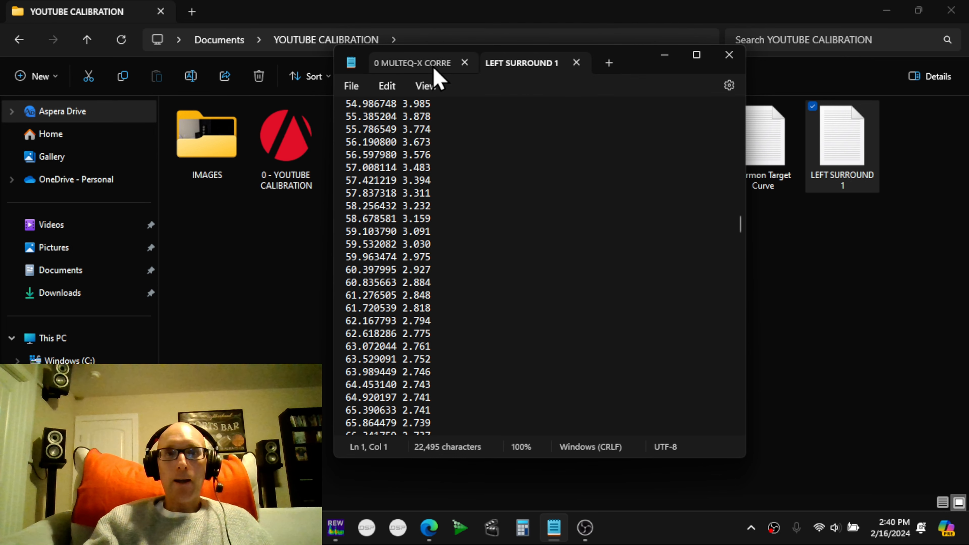
- In 0 MULTEQ-X CORRECTION FILE, copy the block of zero-gain lines from 2.014160 through 60.397995 Hz
{"action": "left_click", "coordinate": [419, 68]}
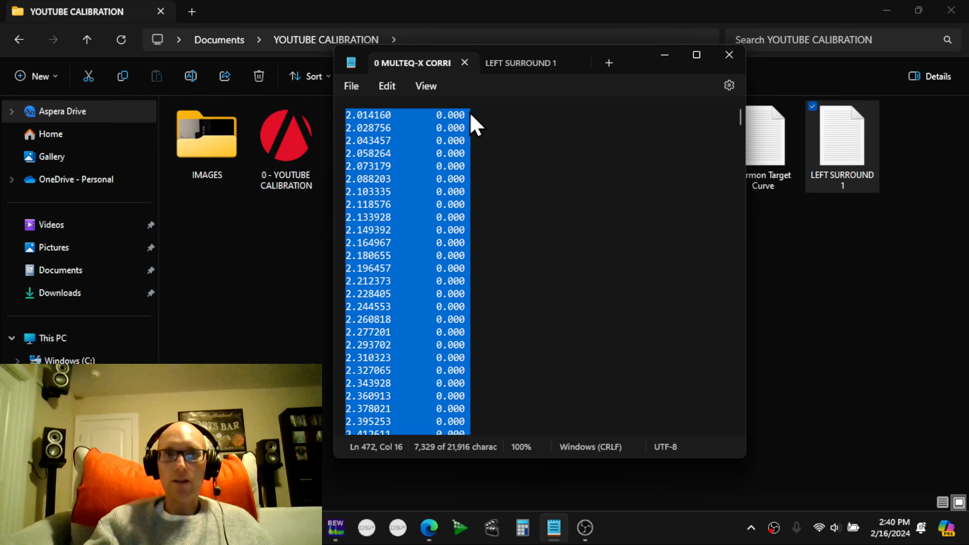
{"action": "left_click_drag", "start_coordinate": [742, 118], "coordinate": [738, 234]}
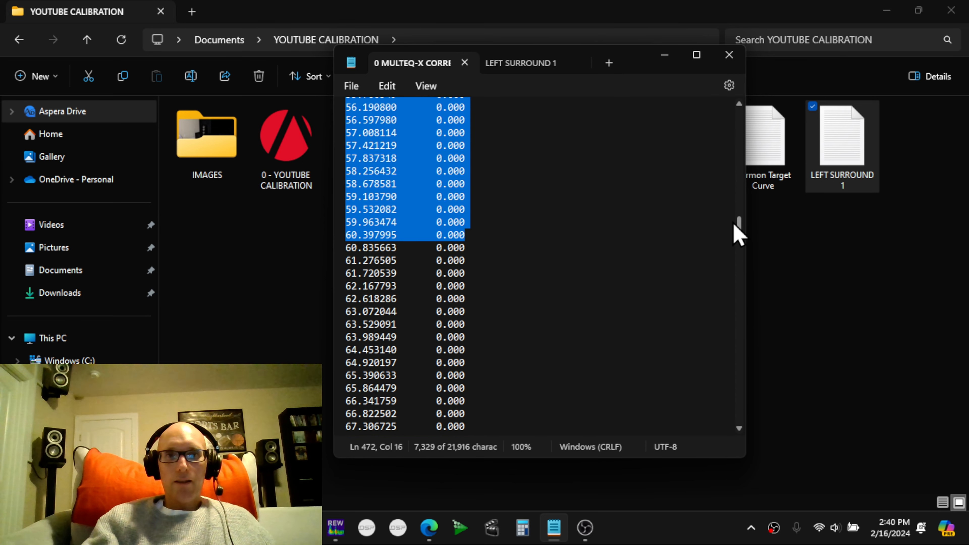
{"action": "right_click", "coordinate": [388, 169]}
{"action": "left_click", "coordinate": [435, 243]}
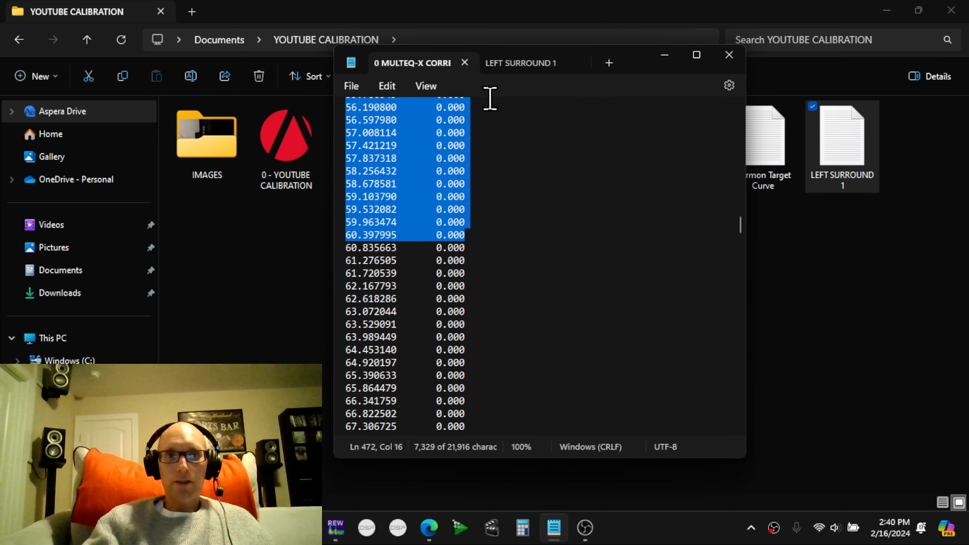
- In LEFT SURROUND 1, replace all lines through 60.397995 Hz with the copied zero-gain block, save the changes and close the file
{"action": "left_click", "coordinate": [508, 64]}
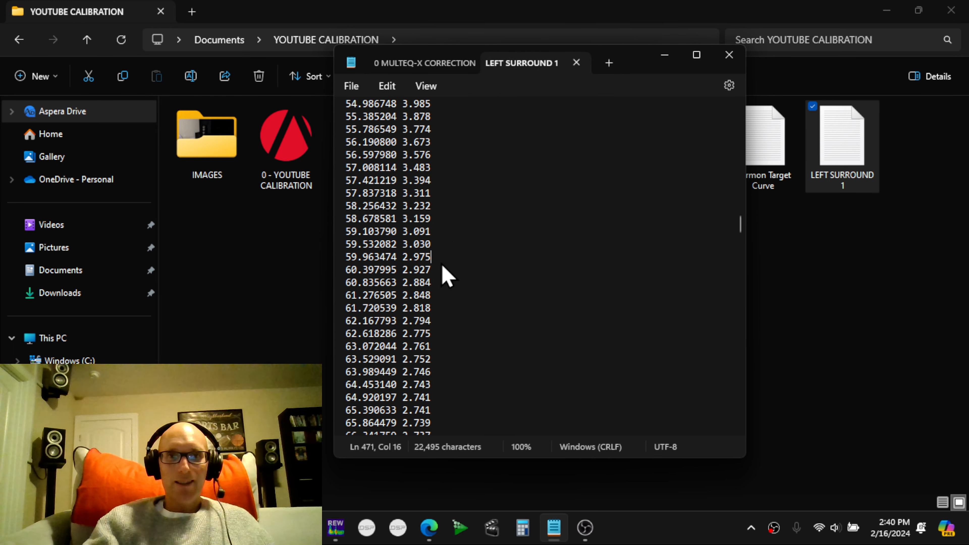
{"action": "left_click_drag", "start_coordinate": [448, 275], "coordinate": [5, 11]}
{"action": "key", "text": "ctrl+v"}
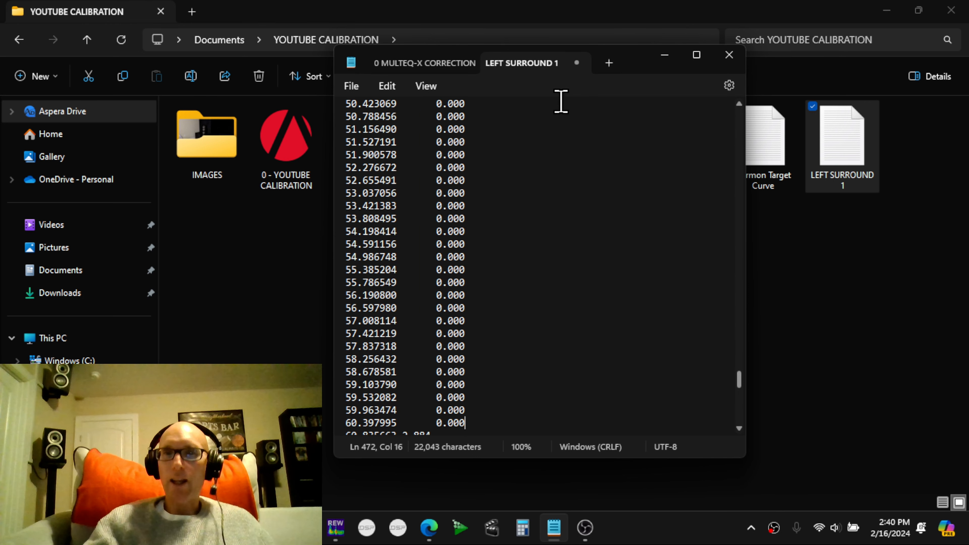
{"action": "left_click", "coordinate": [576, 62]}
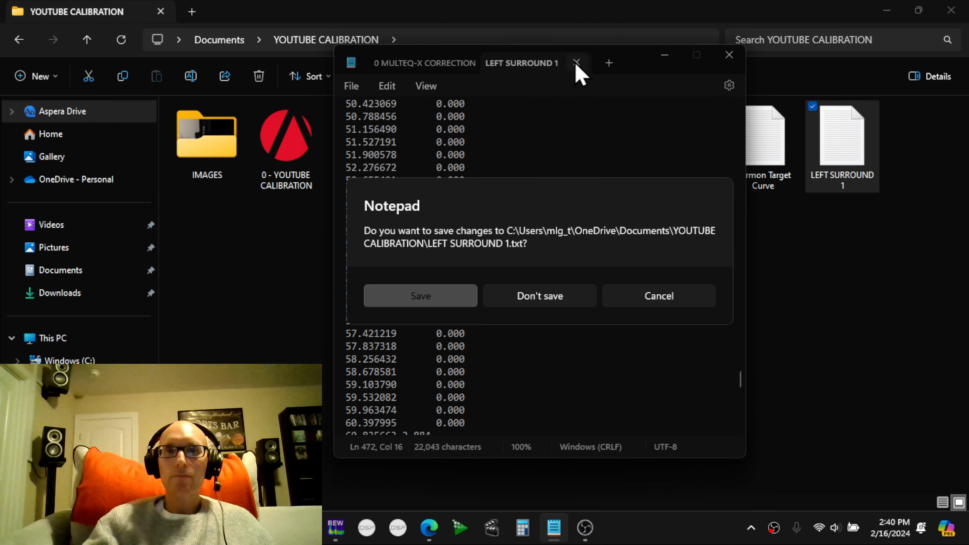
{"action": "left_click", "coordinate": [429, 298]}
{"action": "left_click", "coordinate": [318, 307]}
- Switch to MultEQ-X and import LEFT SURROUND 1 as the Reference and Flat target curve for the Surround Left A channel
{"action": "mouse_move", "coordinate": [327, 529]}
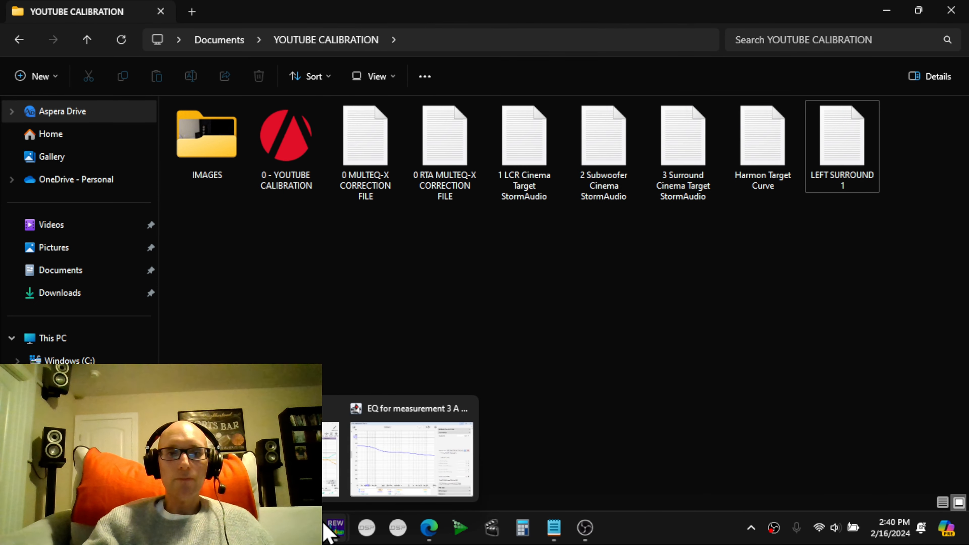
{"action": "left_click", "coordinate": [305, 529]}
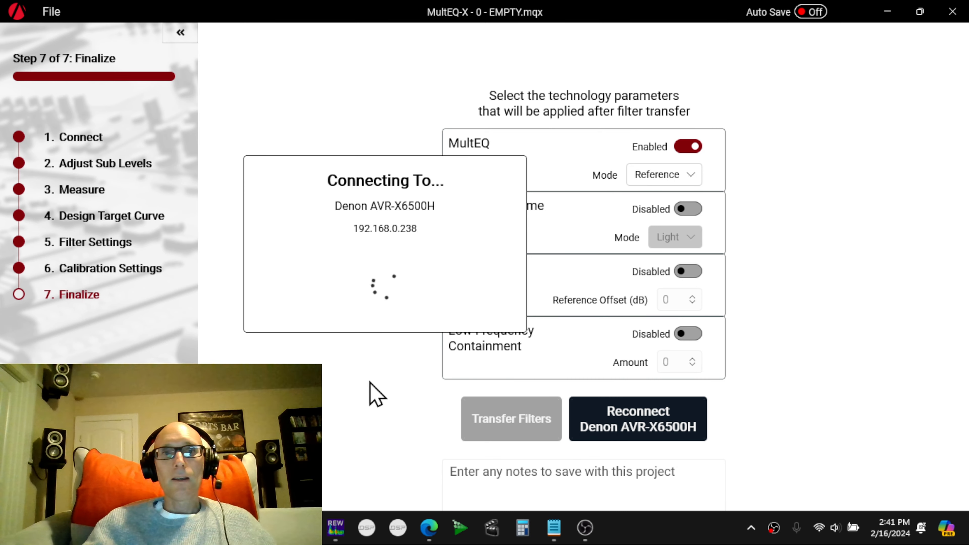
{"action": "left_click", "coordinate": [142, 224]}
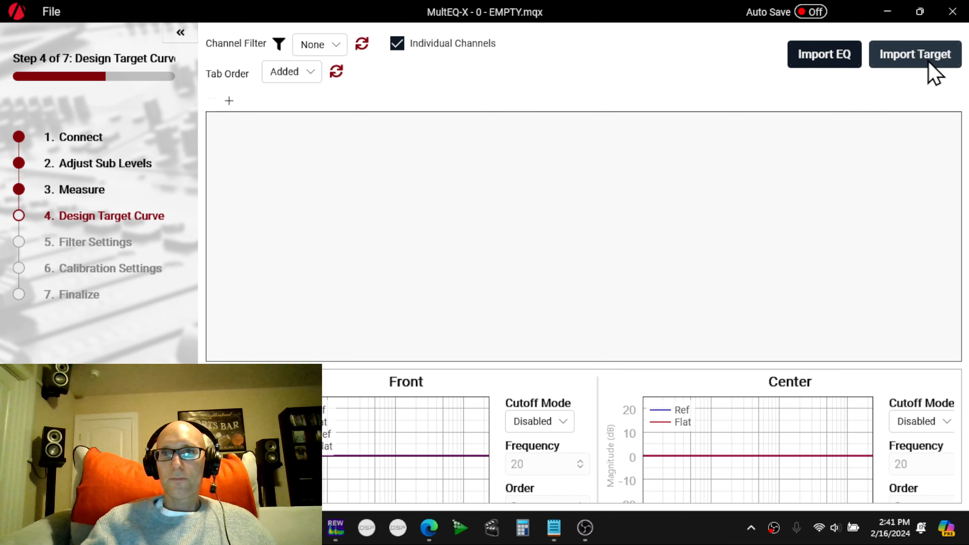
{"action": "left_click", "coordinate": [931, 61]}
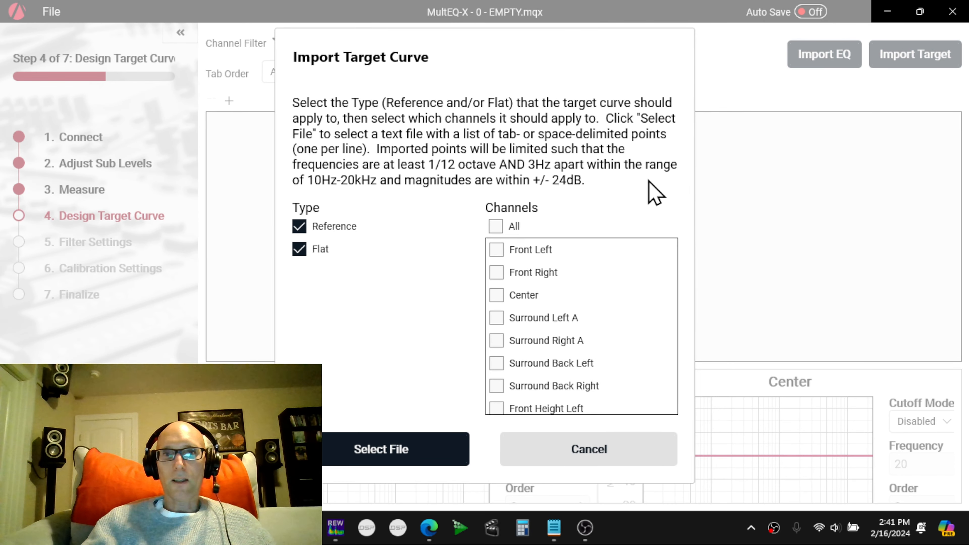
{"action": "left_click", "coordinate": [498, 320]}
{"action": "left_click", "coordinate": [402, 451]}
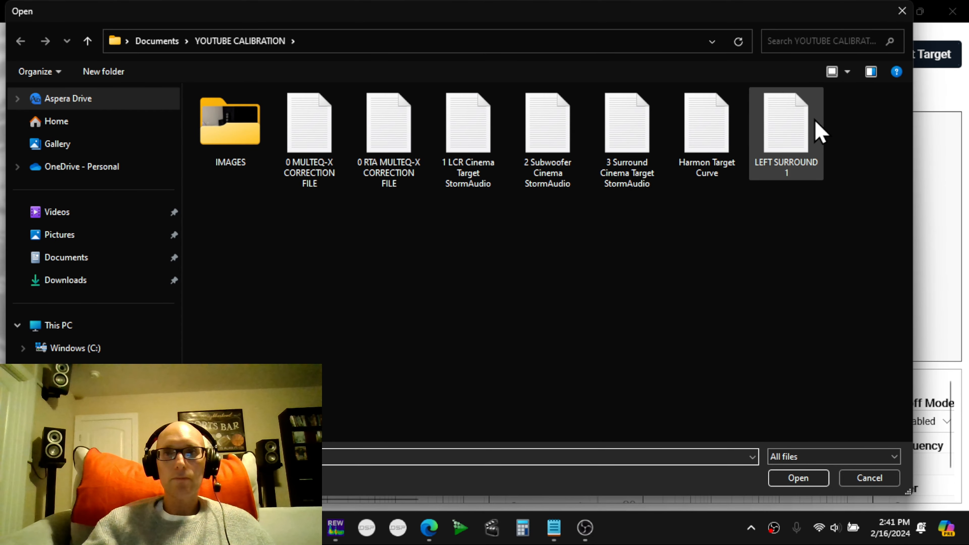
{"action": "left_click", "coordinate": [817, 132]}
{"action": "left_click", "coordinate": [785, 482]}
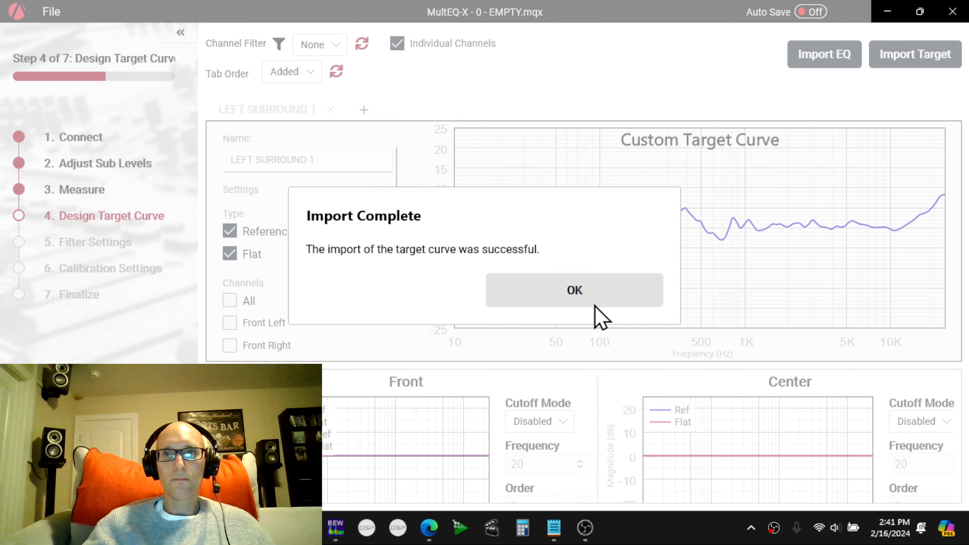
{"action": "left_click", "coordinate": [595, 304]}
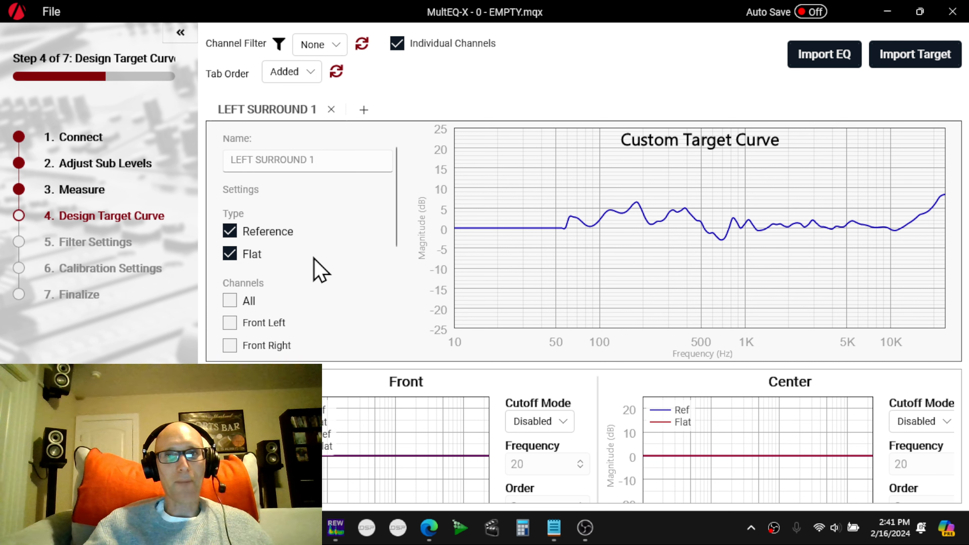
- Transfer the filters to the Denon AVR-X6500H, accepting the insufficient measurements warning, and switch back to REW
{"action": "left_click", "coordinate": [93, 295]}
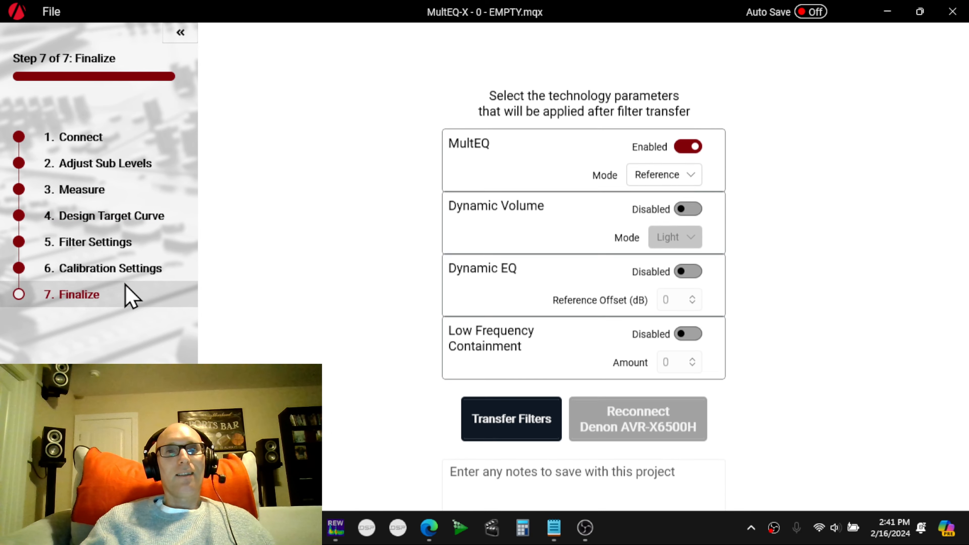
{"action": "left_click", "coordinate": [513, 435]}
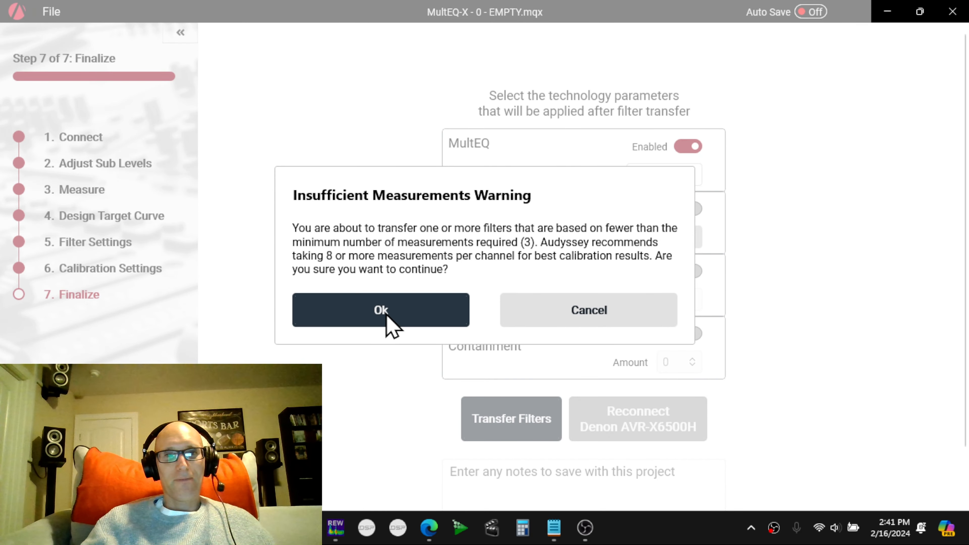
{"action": "left_click", "coordinate": [386, 315]}
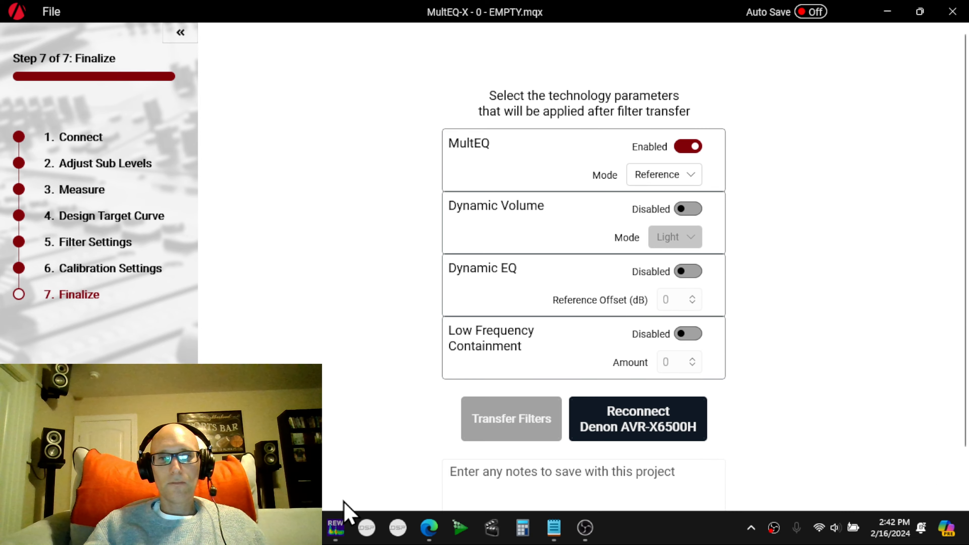
{"action": "left_click", "coordinate": [333, 530]}
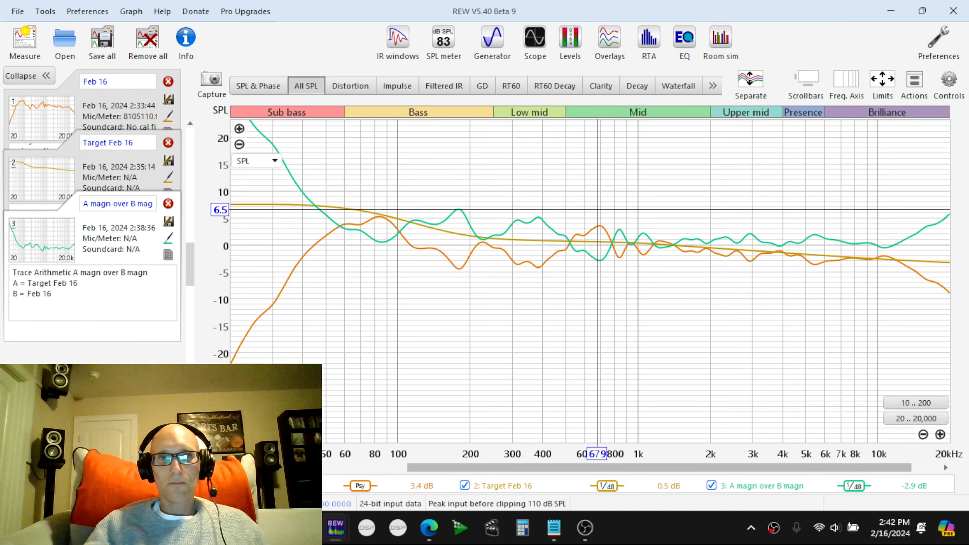
- Run a new sweep measurement from the sweep file and align all measurements to 0.0 dB around 1 kHz over 2 octaves
{"action": "left_click", "coordinate": [23, 42]}
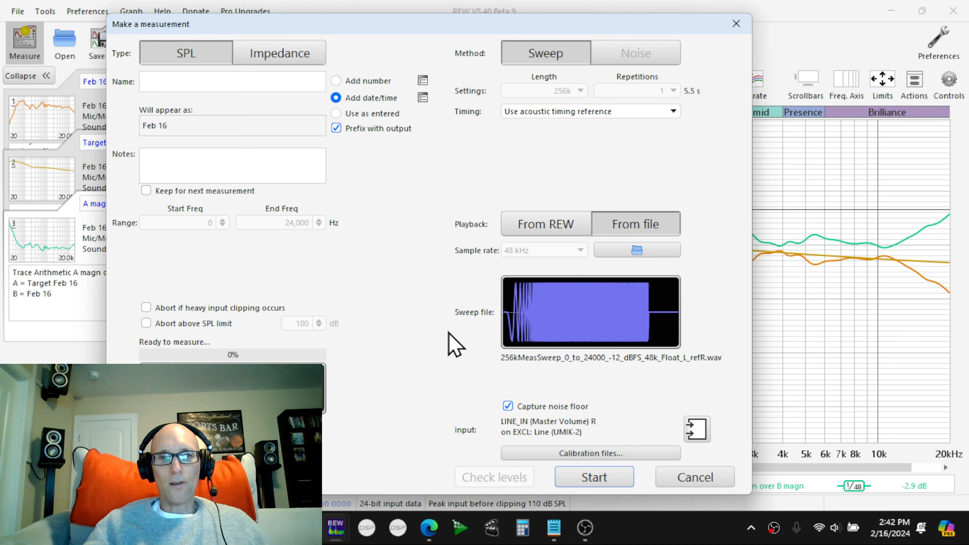
{"action": "left_click", "coordinate": [603, 477]}
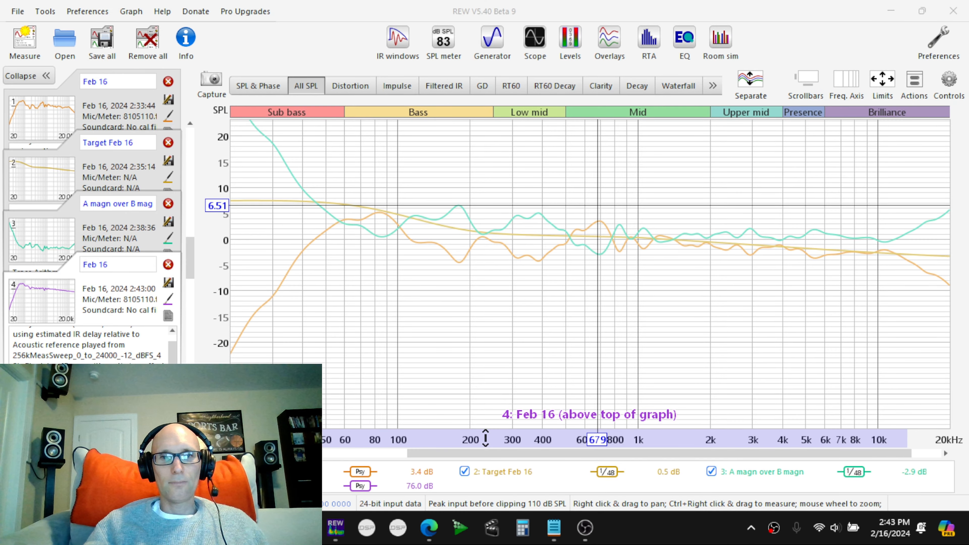
{"action": "left_click", "coordinate": [916, 93]}
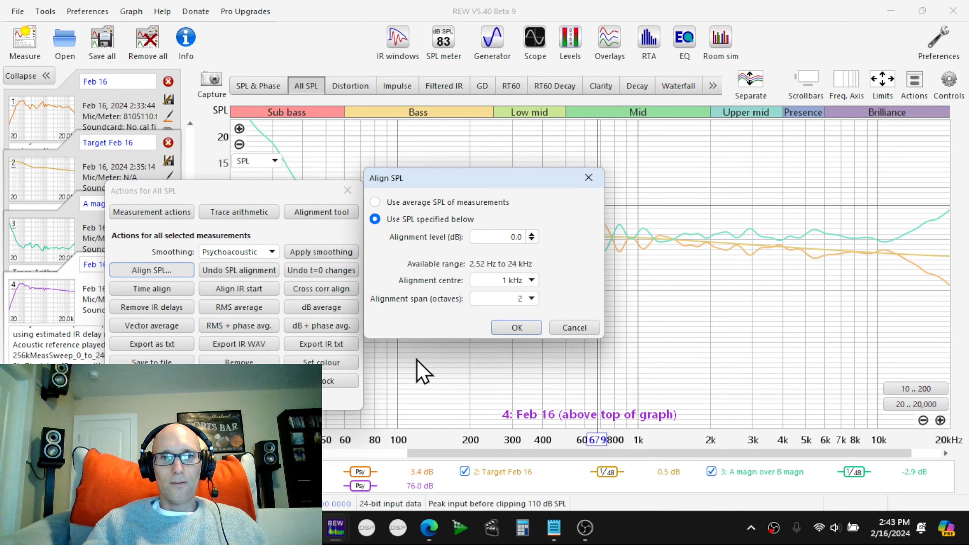
{"action": "left_click", "coordinate": [522, 327]}
{"action": "left_click", "coordinate": [347, 190]}
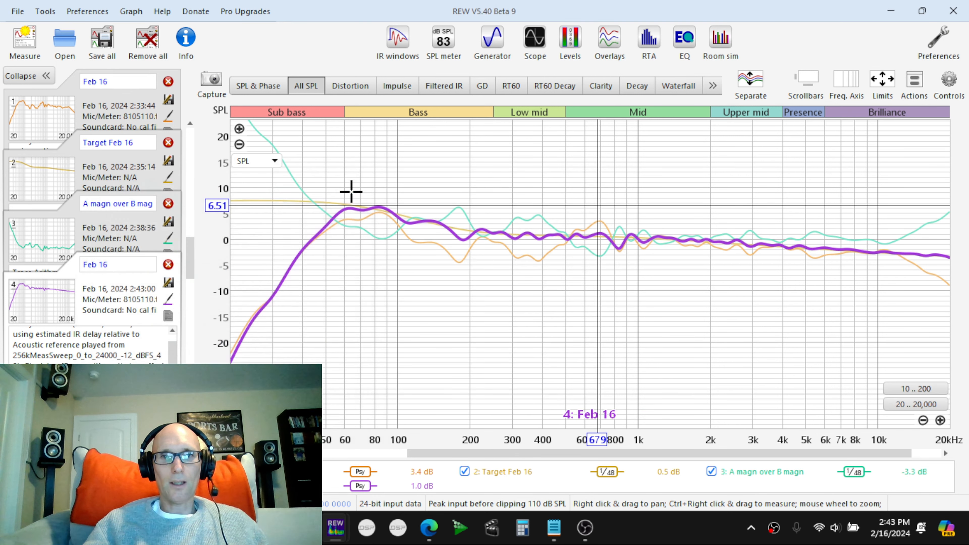
- Hide the original Feb 16 and first correction traces, and compare the new measurement with the target around 830 Hz
{"action": "left_click", "coordinate": [218, 472]}
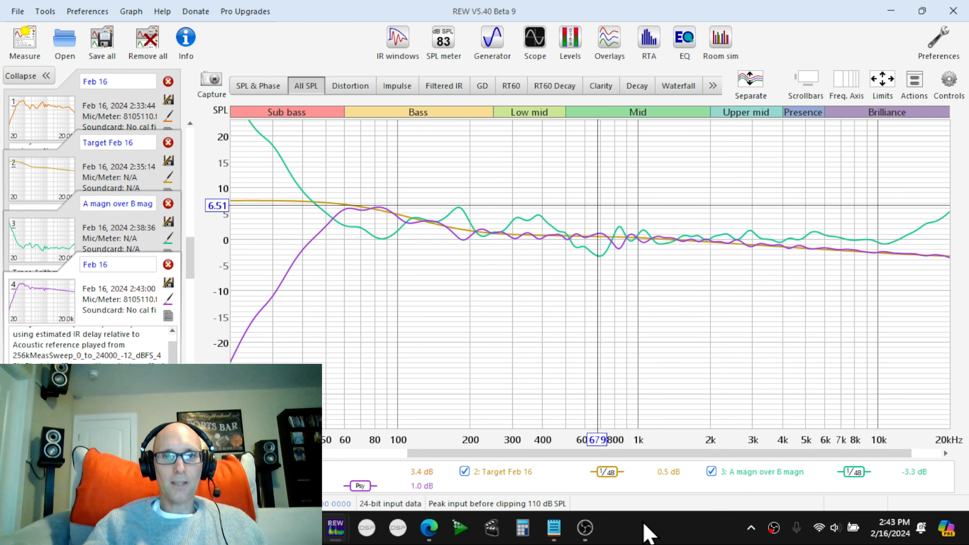
{"action": "left_click", "coordinate": [712, 473]}
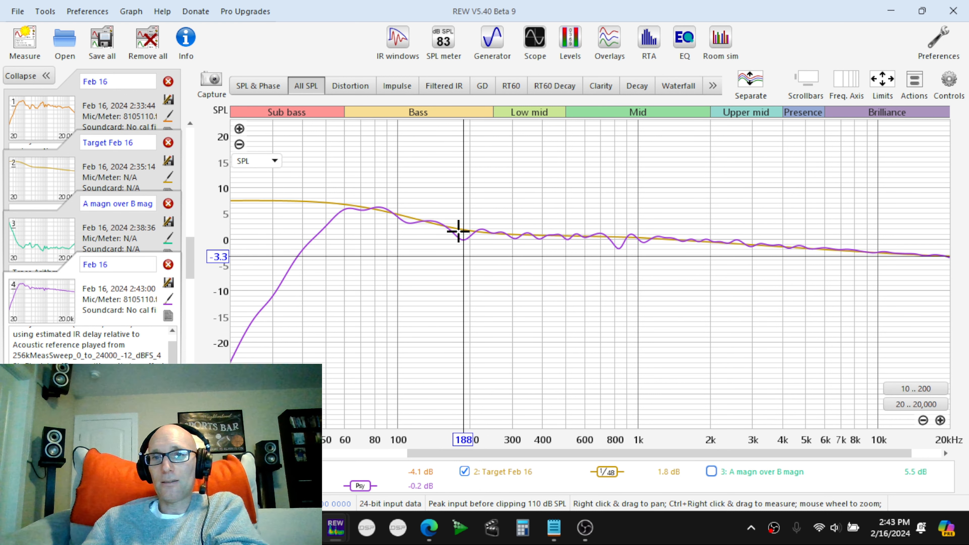
{"action": "left_click_drag", "start_coordinate": [604, 191], "coordinate": [619, 196]}
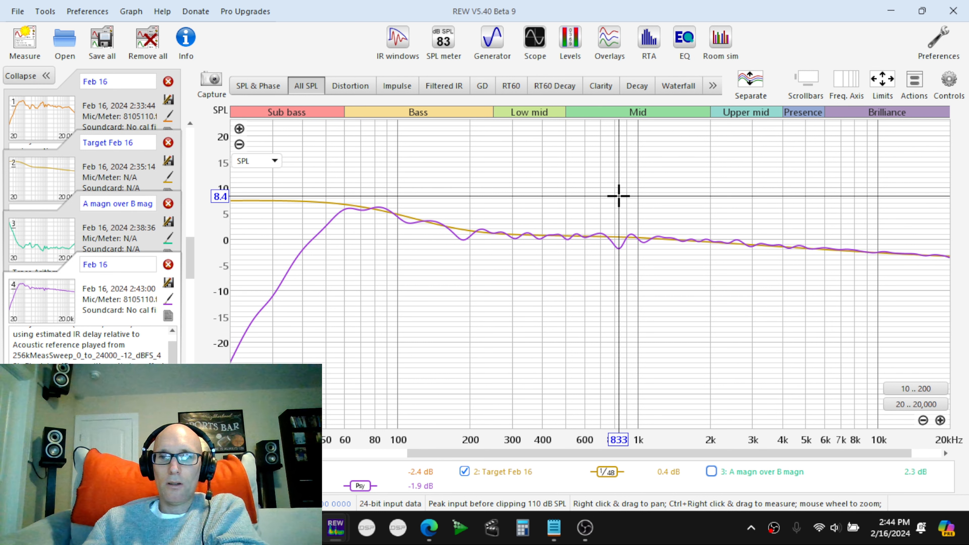
{"action": "left_click_drag", "start_coordinate": [619, 196], "coordinate": [618, 198]}
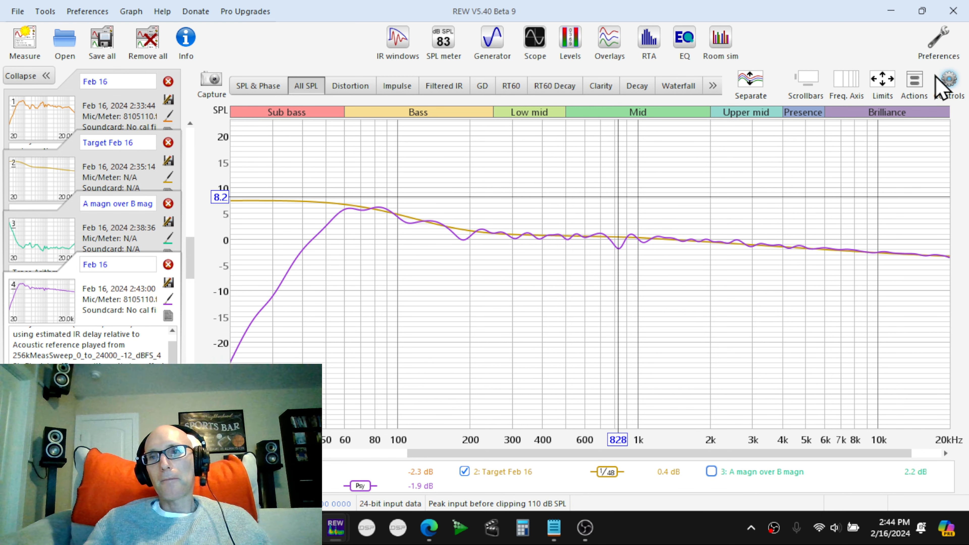
- Open the Trace arithmetic tool and rename the newest Feb 16 measurement as 1
{"action": "left_click", "coordinate": [915, 81]}
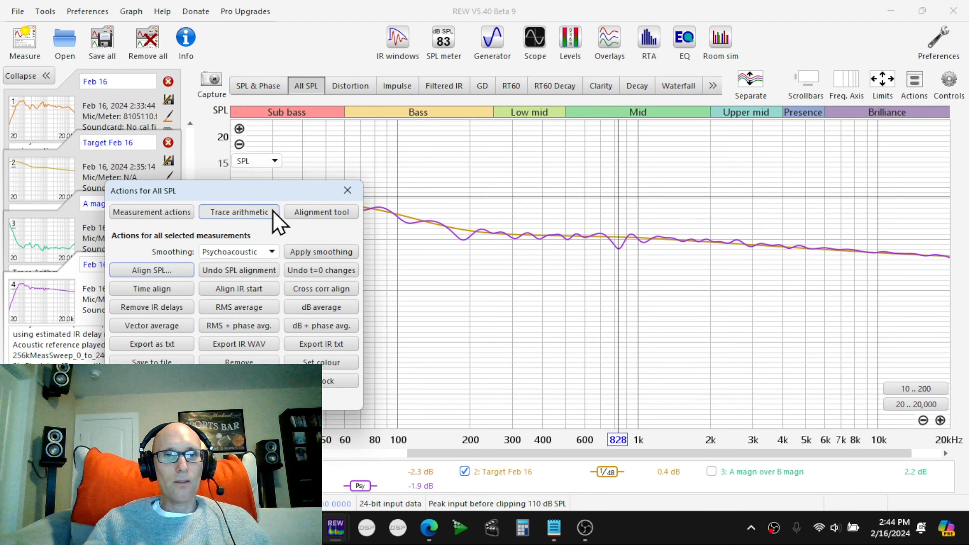
{"action": "left_click", "coordinate": [253, 214]}
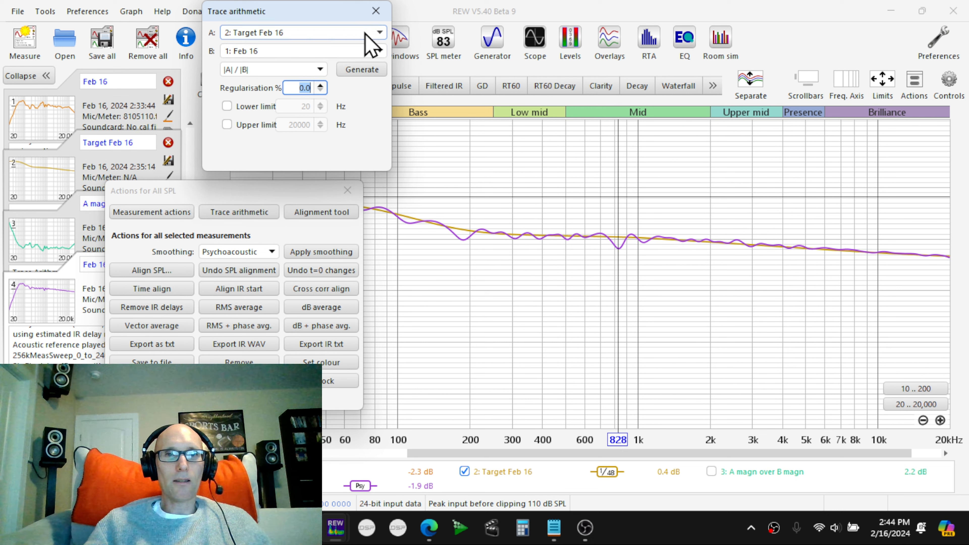
{"action": "left_click", "coordinate": [341, 193]}
{"action": "left_click", "coordinate": [128, 266]}
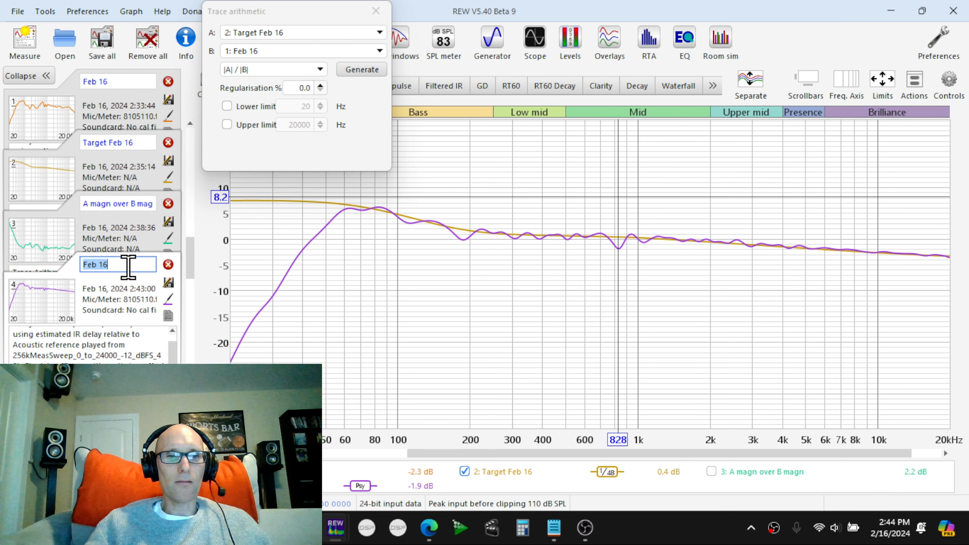
{"action": "type", "text": "1"}
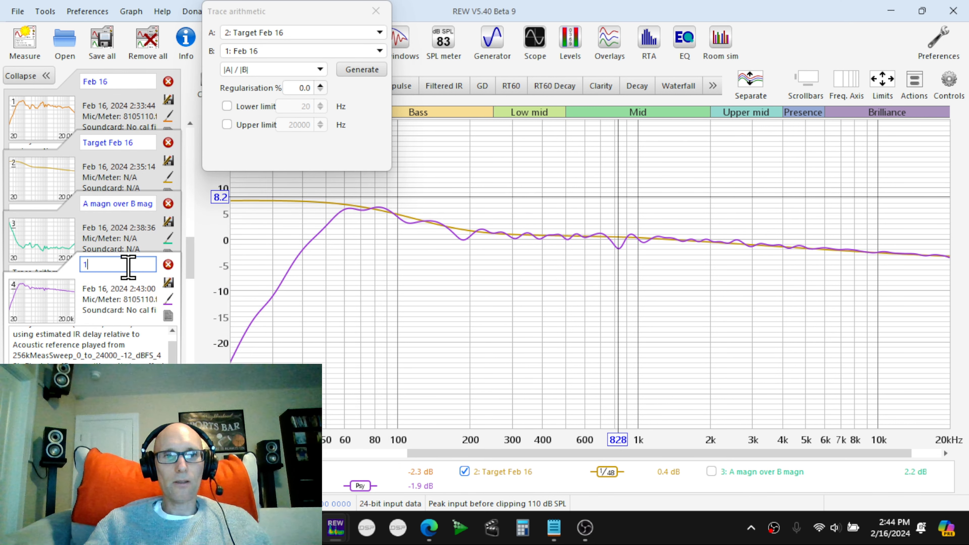
- Generate the |A| / |B| trace with Target Feb 16 as A and measurement 4: 1 as B, and close Trace arithmetic
{"action": "left_click", "coordinate": [316, 53]}
{"action": "left_click", "coordinate": [270, 108]}
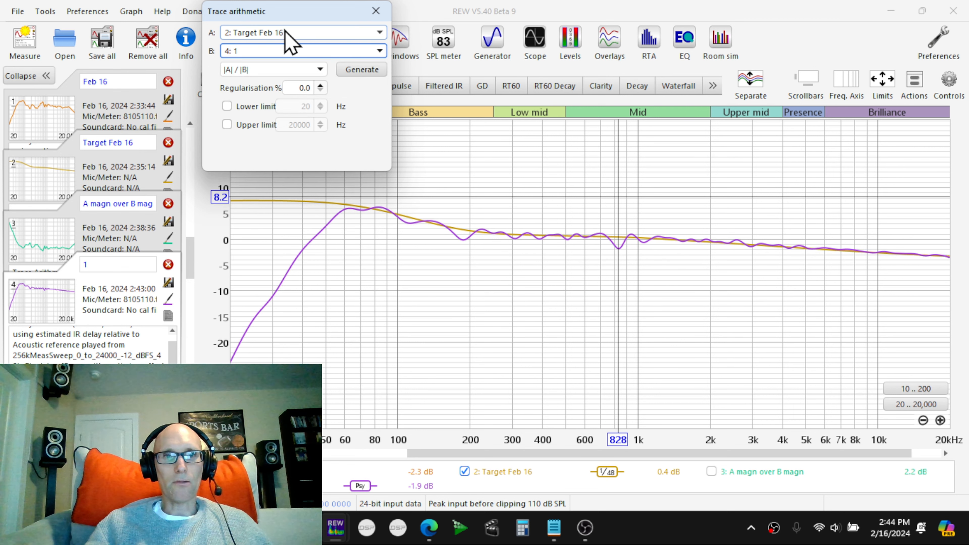
{"action": "left_click", "coordinate": [363, 73]}
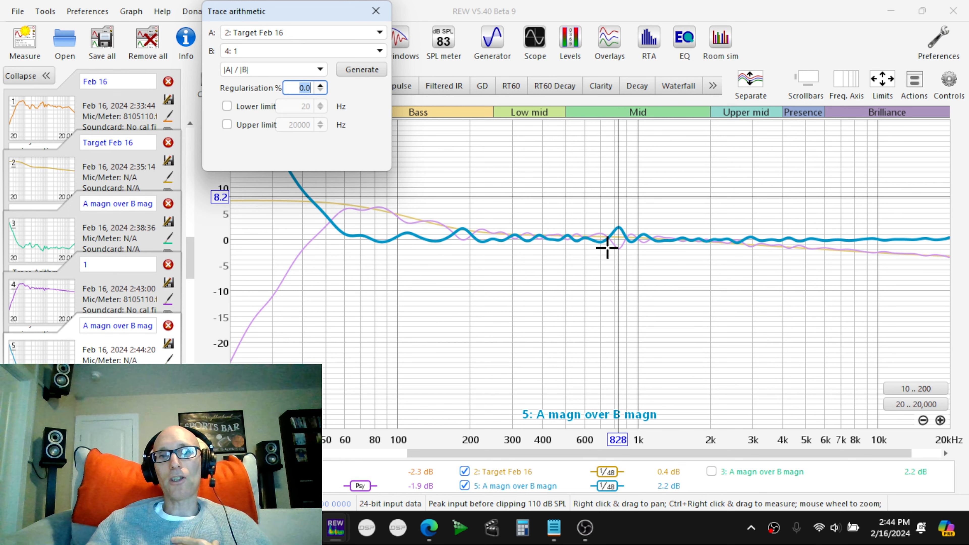
{"action": "left_click", "coordinate": [377, 12]}
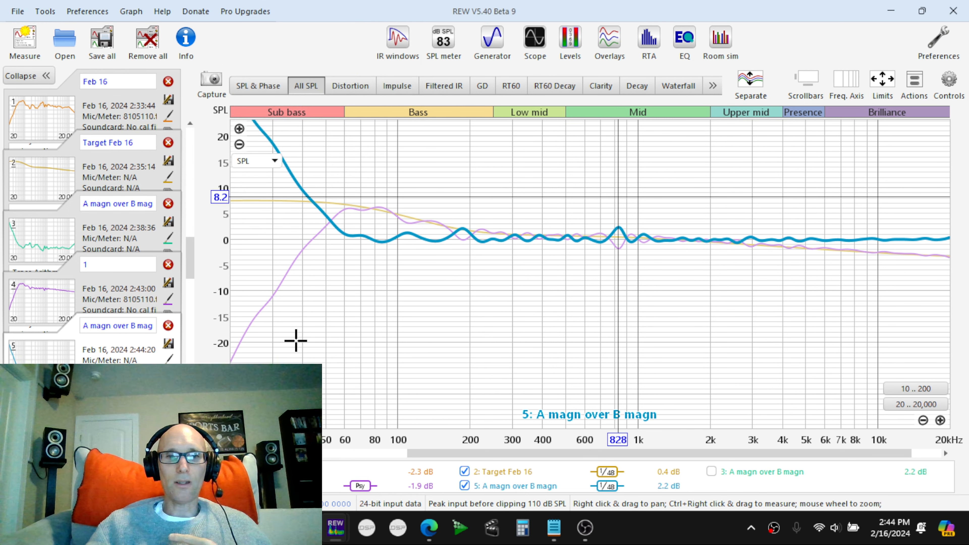
- Hide the target trace and examine the new correction curve around 109 Hz and 800 to 833 Hz
{"action": "left_click", "coordinate": [465, 471]}
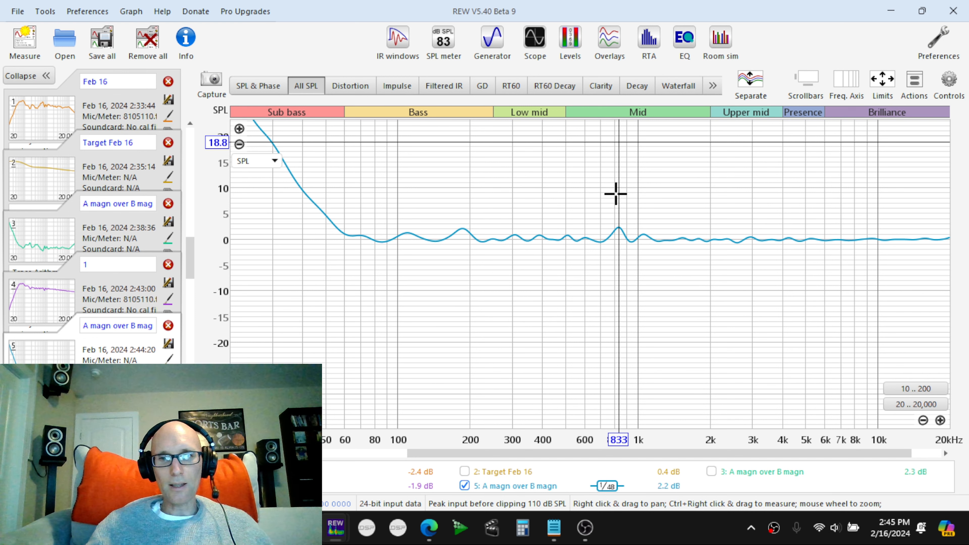
{"action": "left_click_drag", "start_coordinate": [457, 182], "coordinate": [407, 181]}
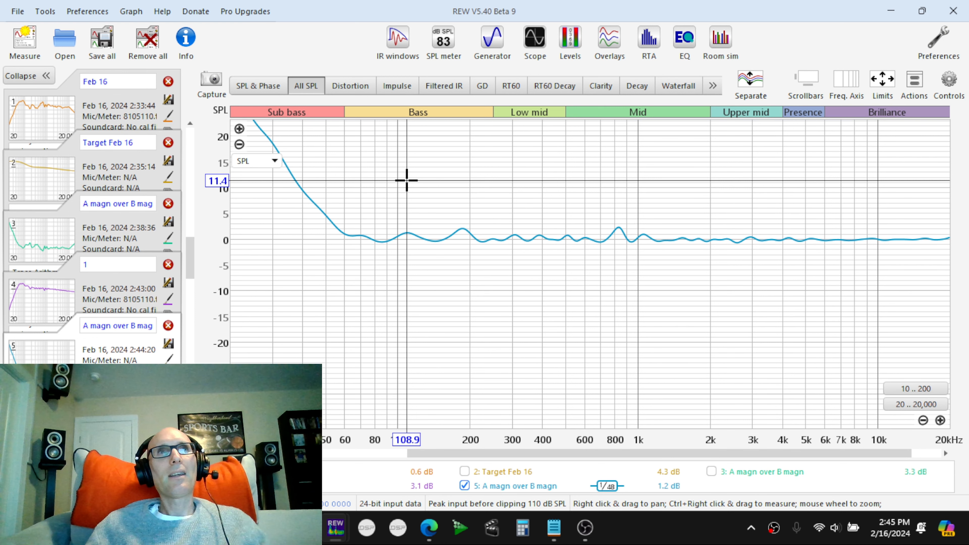
{"action": "mouse_move", "coordinate": [603, 194]}
{"action": "left_mouse_down"}
{"action": "mouse_move", "coordinate": [628, 193]}
{"action": "mouse_move", "coordinate": [619, 192]}
{"action": "left_mouse_up"}
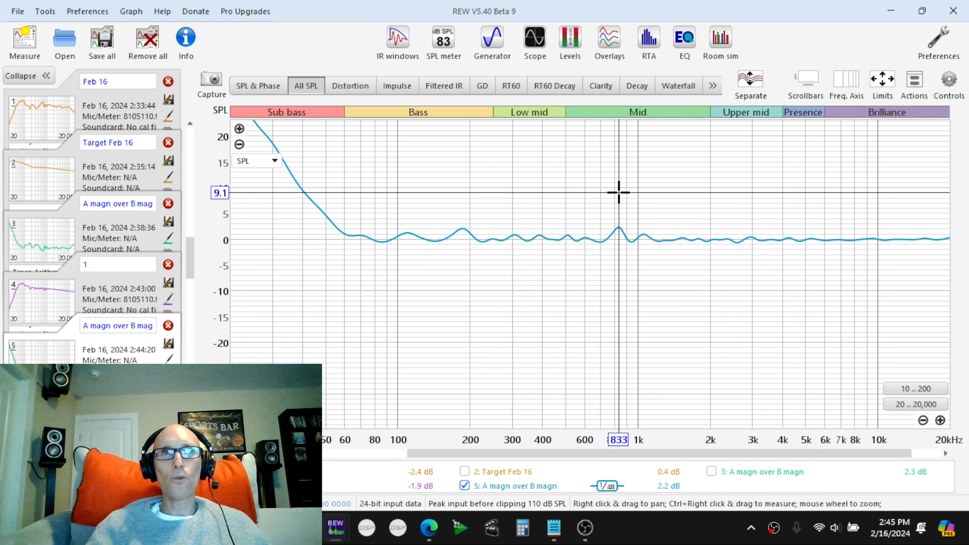
{"action": "left_click_drag", "start_coordinate": [619, 192], "coordinate": [614, 232]}
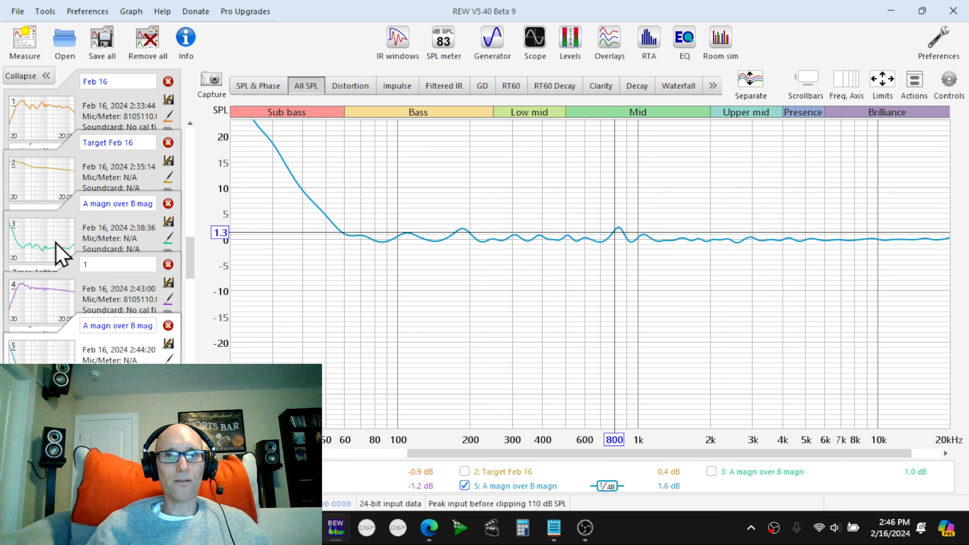
- Export the new correction curve as text with no smoothing from 1 to 25,000 Hz, saved as LEFT SURROUND 2 in YOUTUBE CALIBRATION
{"action": "left_click", "coordinate": [17, 12]}
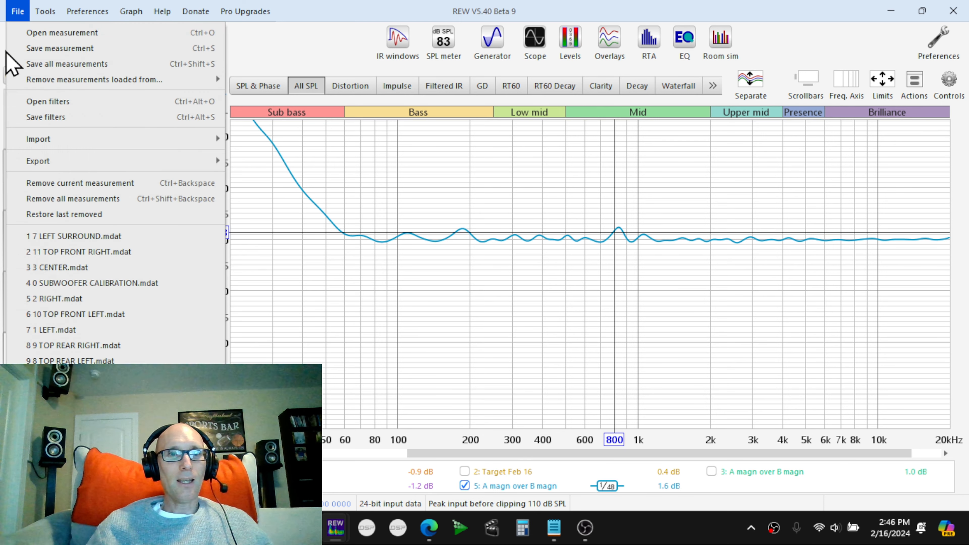
{"action": "mouse_move", "coordinate": [106, 146]}
{"action": "left_click", "coordinate": [244, 164]}
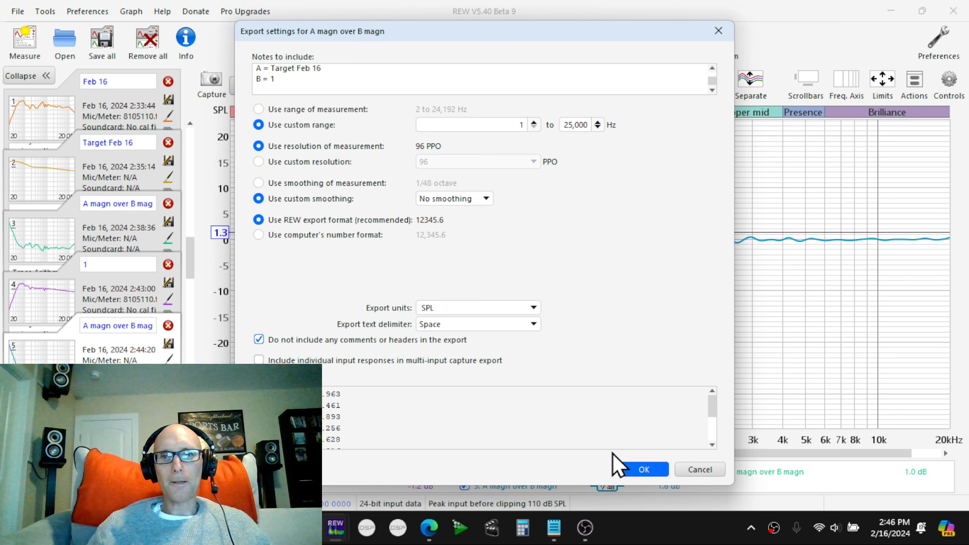
{"action": "left_click", "coordinate": [644, 469]}
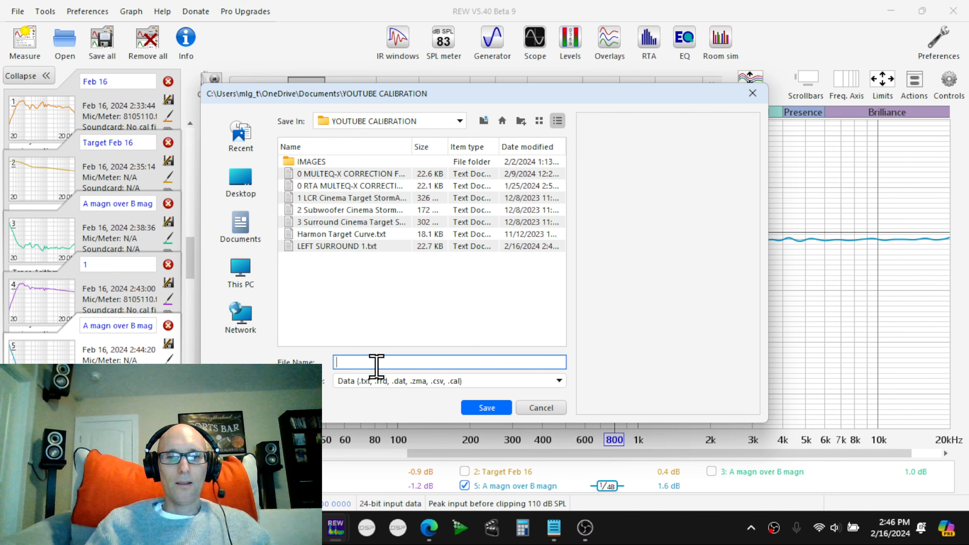
{"action": "type", "text": "OUND"}
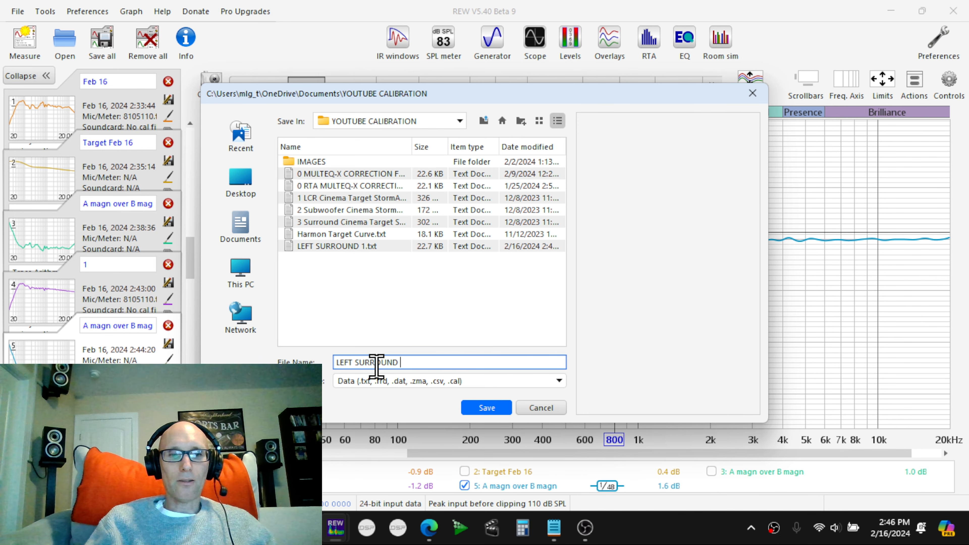
{"action": "key", "text": "Return"}
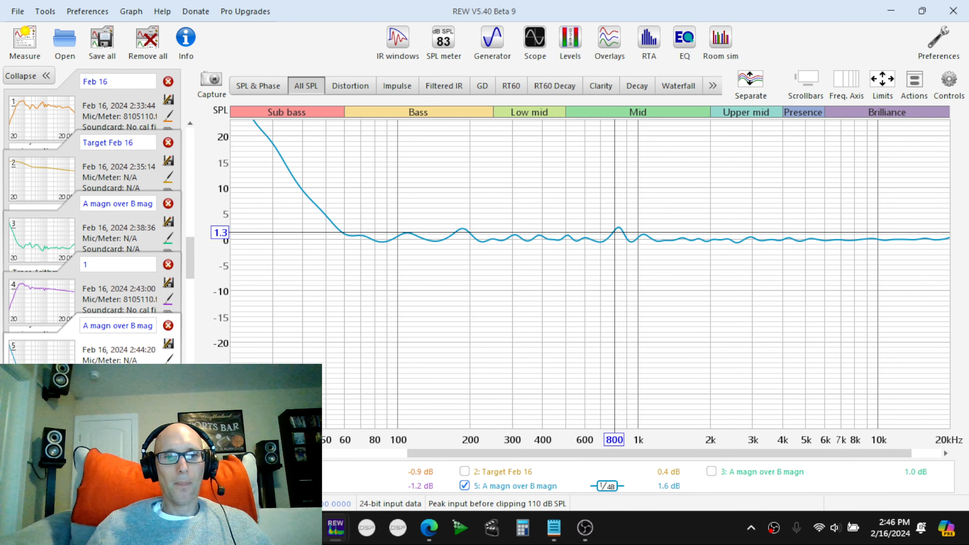
- Switch to the YOUTUBE CALIBRATION folder, refresh it and open LEFT SURROUND 2 to go through its low-frequency lines
{"action": "mouse_move", "coordinate": [397, 527]}
{"action": "left_click", "coordinate": [211, 458]}
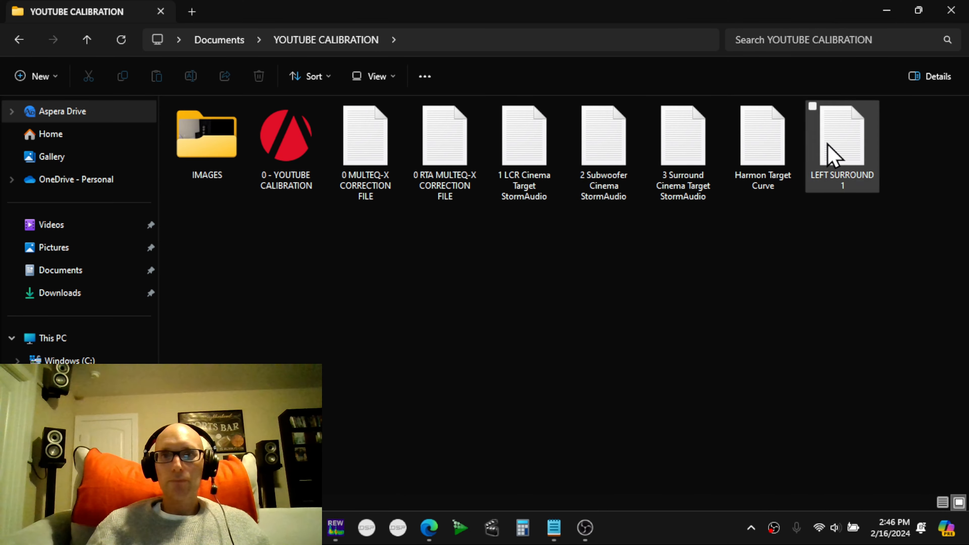
{"action": "left_click", "coordinate": [121, 39]}
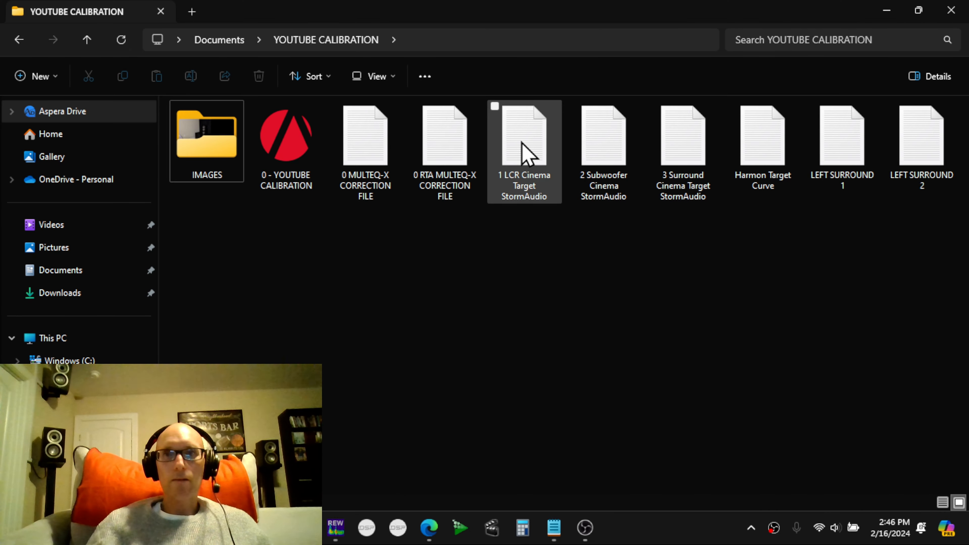
{"action": "left_click", "coordinate": [939, 160]}
{"action": "double_click", "coordinate": [939, 160]}
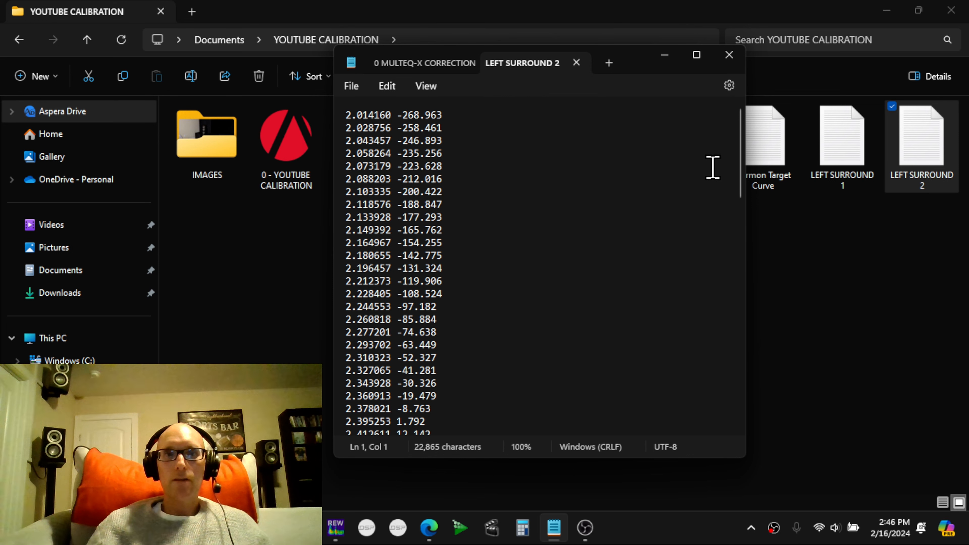
{"action": "scroll", "coordinate": [745, 131], "scroll_direction": "down", "scroll_amount": 18}
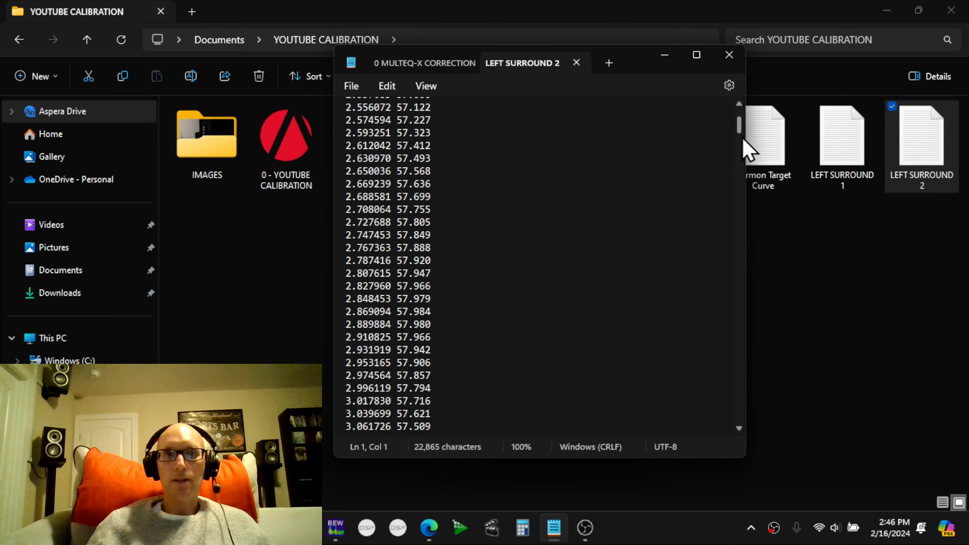
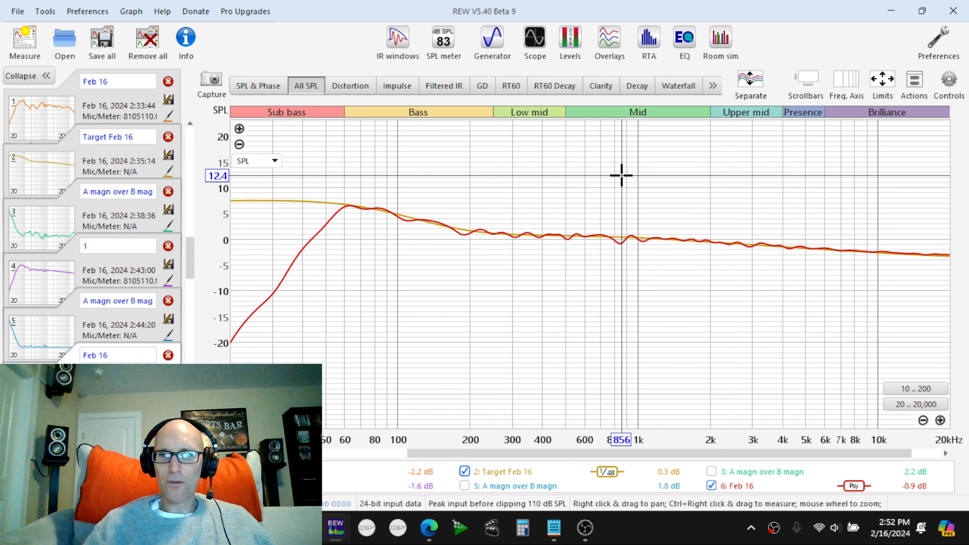
- Open Trace arithmetic and select measurement 6, Feb 16, as trace B against Target Feb 16
{"action": "left_click", "coordinate": [918, 84]}
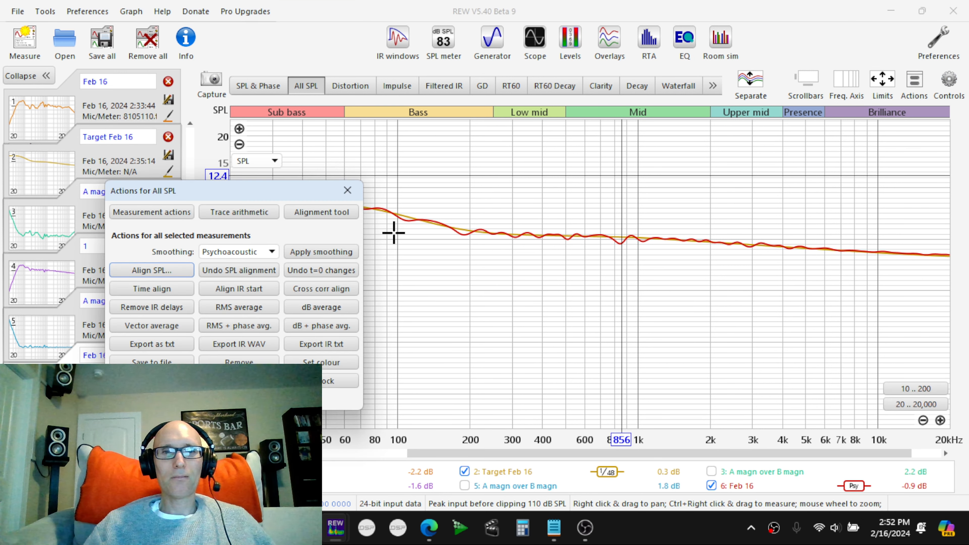
{"action": "left_click", "coordinate": [248, 214]}
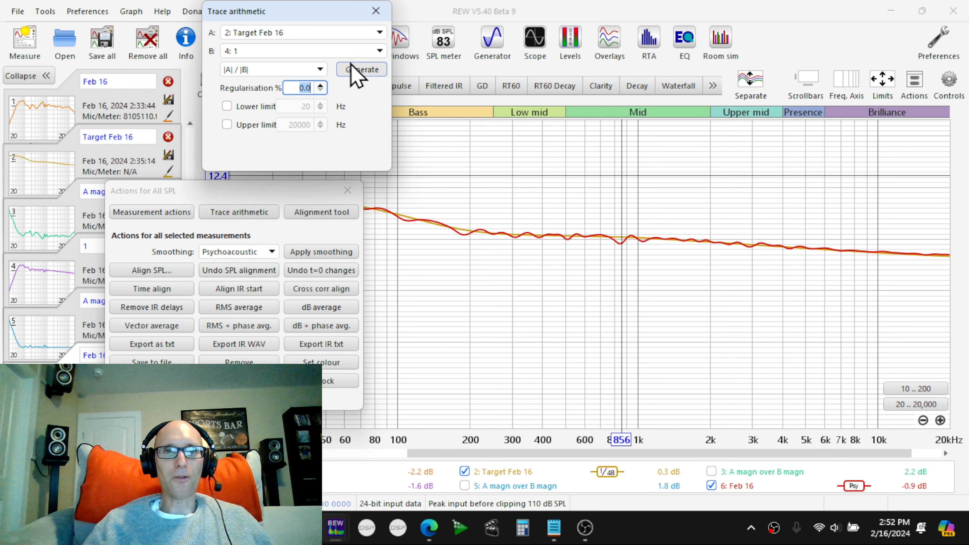
{"action": "left_click", "coordinate": [330, 52]}
{"action": "left_click", "coordinate": [279, 132]}
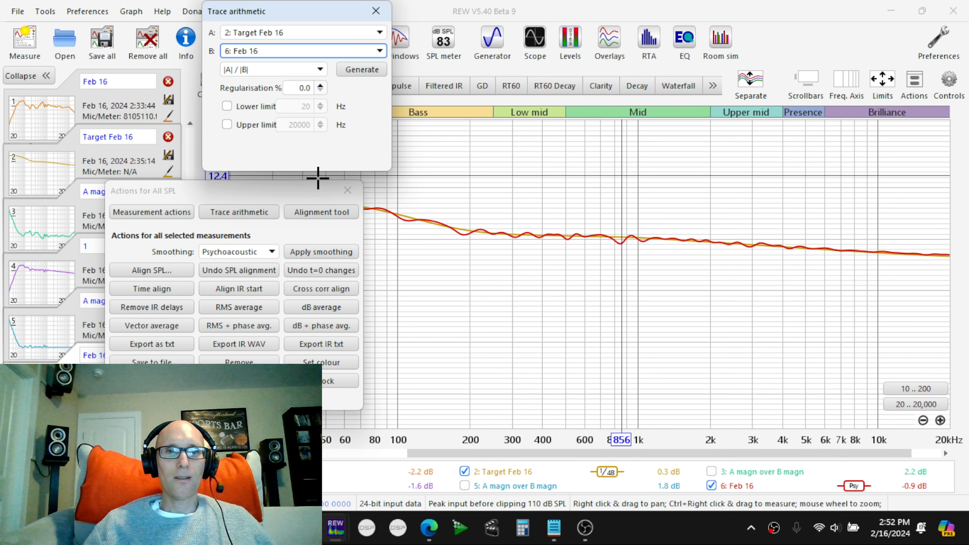
- Rename measurement 6 as 2 and reselect it as trace B in Trace arithmetic
{"action": "left_click", "coordinate": [347, 191]}
{"action": "left_click", "coordinate": [123, 354]}
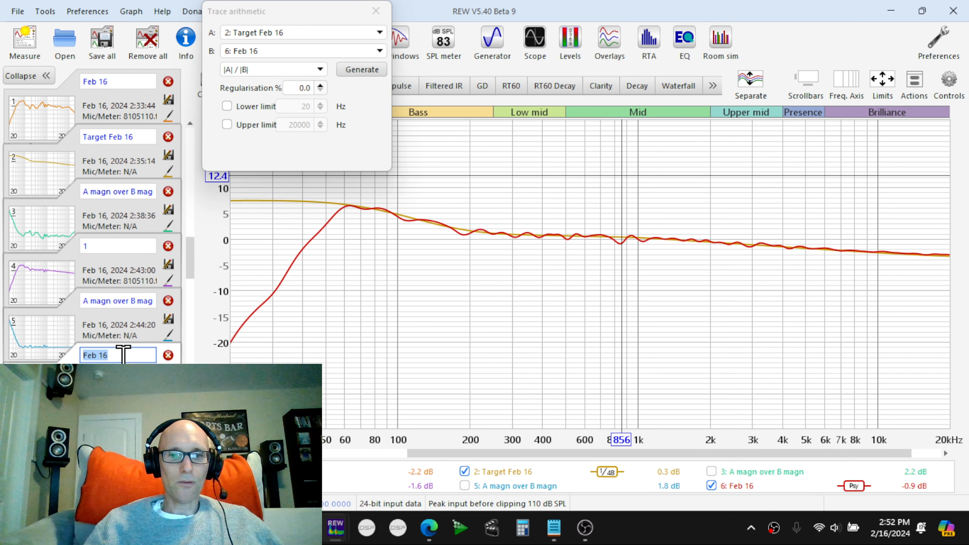
{"action": "type", "text": "2"}
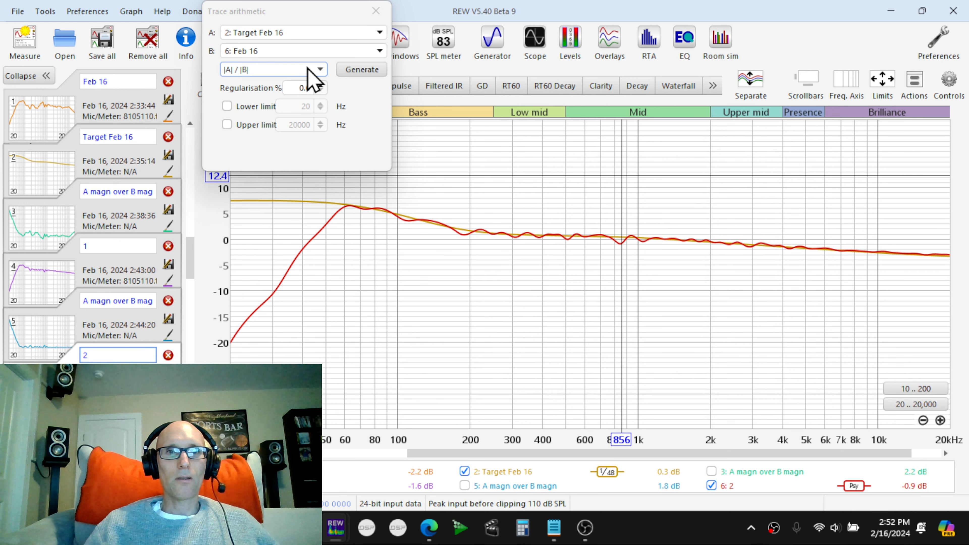
{"action": "left_click", "coordinate": [331, 52]}
{"action": "left_click", "coordinate": [331, 53]}
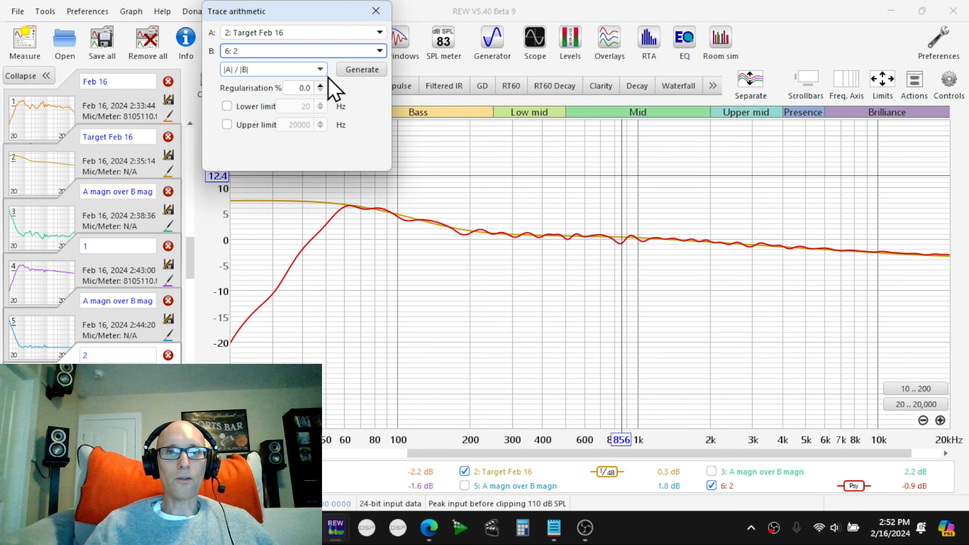
- Generate the |A| / |B| trace from Target Feb 16 and measurement 2, and hide both source traces in the graph
{"action": "left_click", "coordinate": [354, 73]}
{"action": "left_click", "coordinate": [376, 10]}
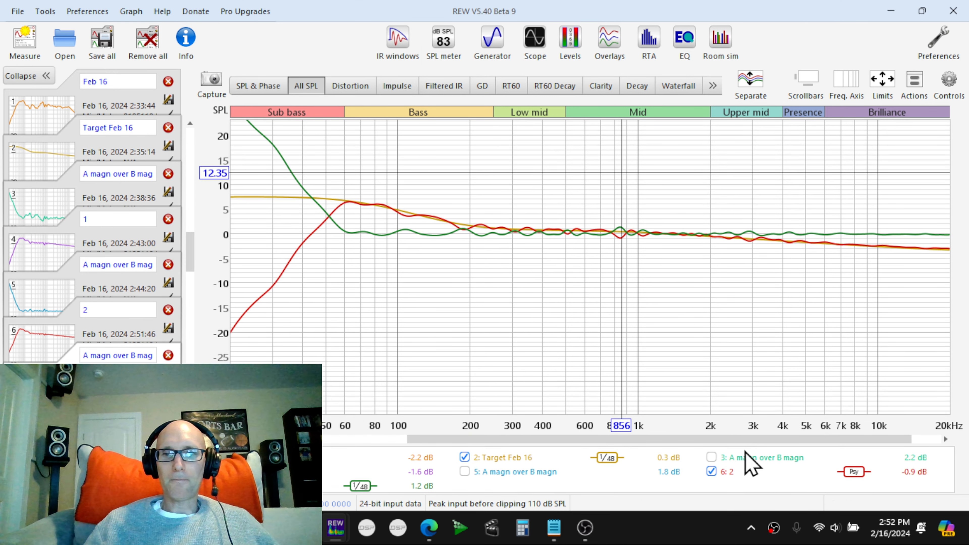
{"action": "left_click", "coordinate": [711, 472]}
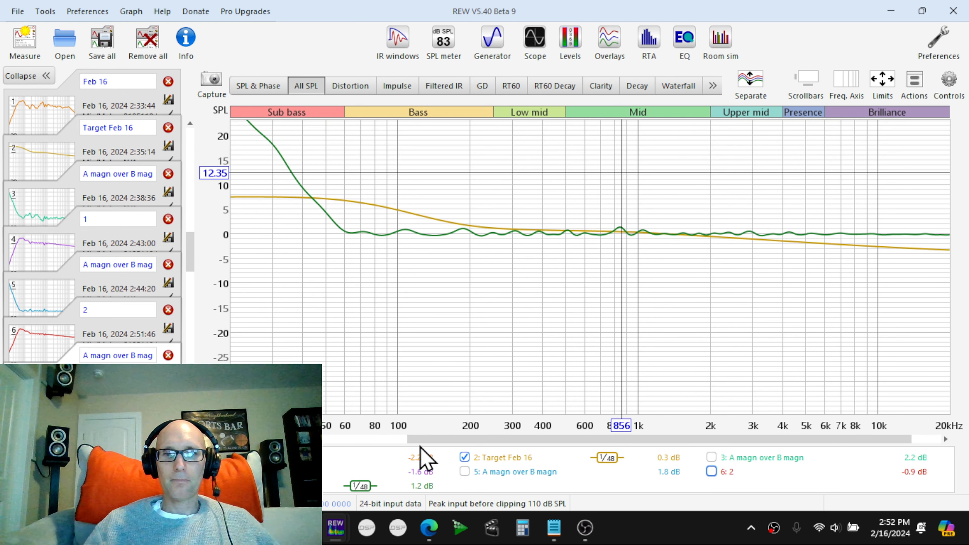
{"action": "left_click", "coordinate": [464, 457]}
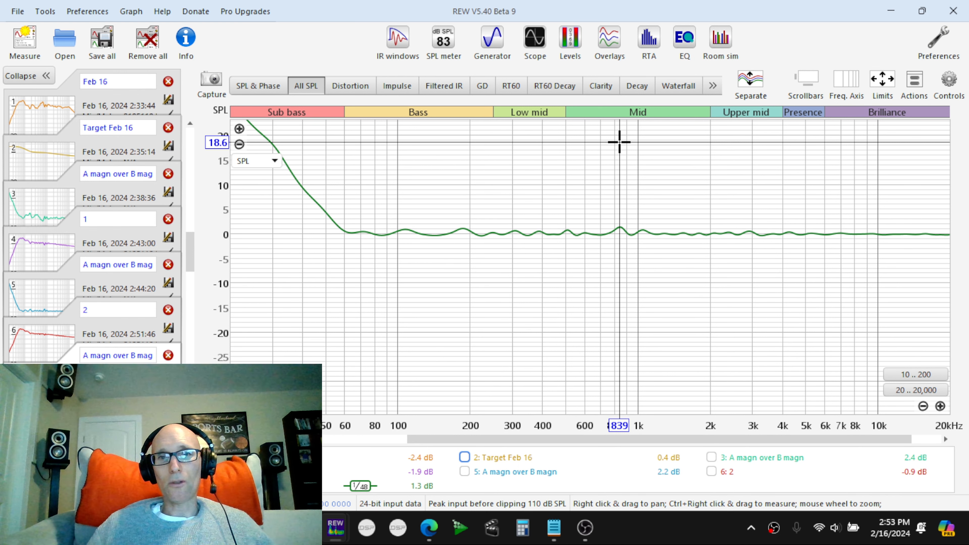
- Export the new correction curve as text with no smoothing from 1 to 25,000 Hz, saved as LEFT SURROUND 3 in YOUTUBE CALIBRATION
{"action": "left_click", "coordinate": [18, 14]}
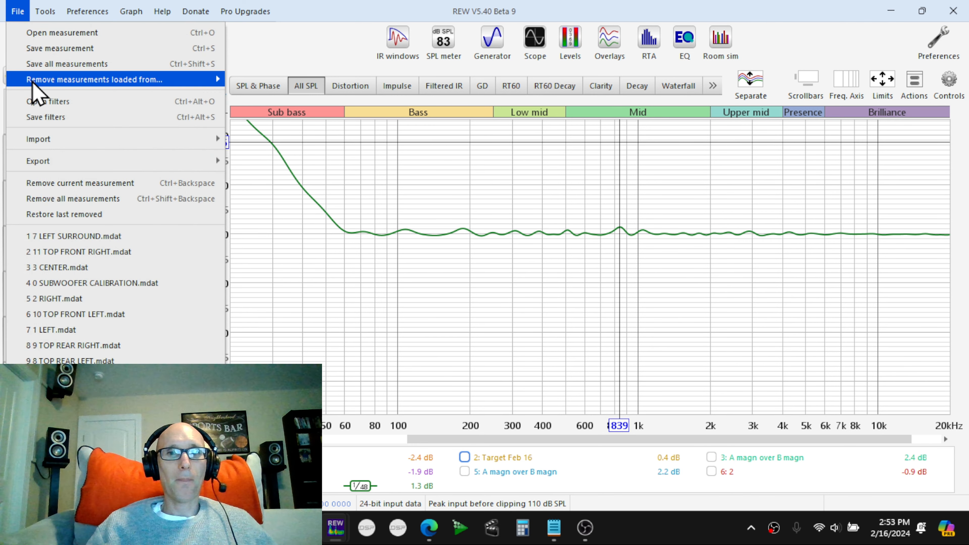
{"action": "mouse_move", "coordinate": [119, 163]}
{"action": "left_click", "coordinate": [276, 162]}
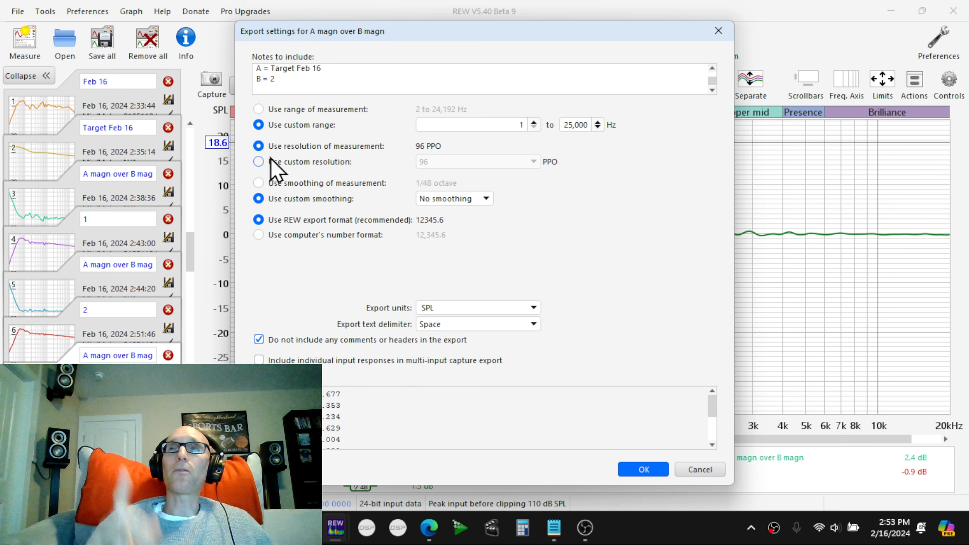
{"action": "left_click", "coordinate": [643, 470]}
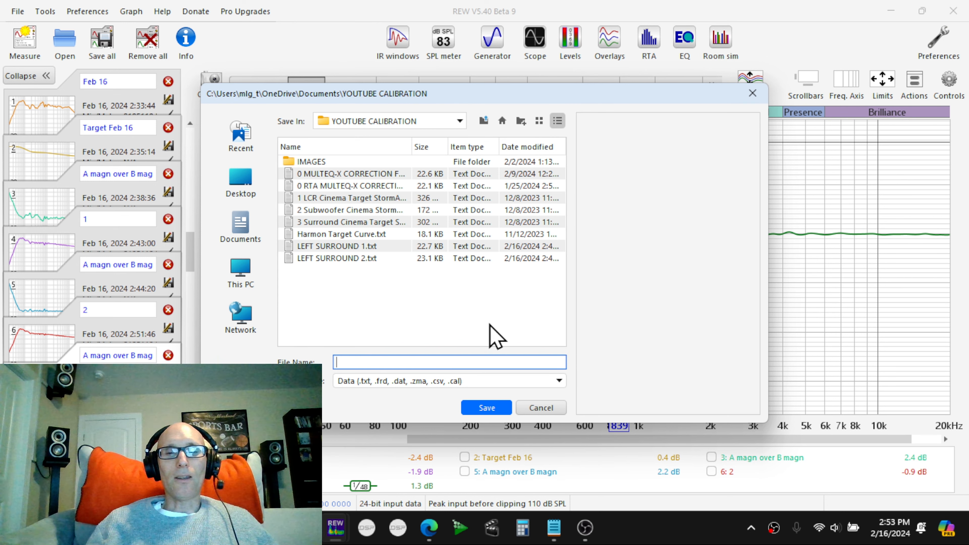
{"action": "left_click", "coordinate": [353, 261]}
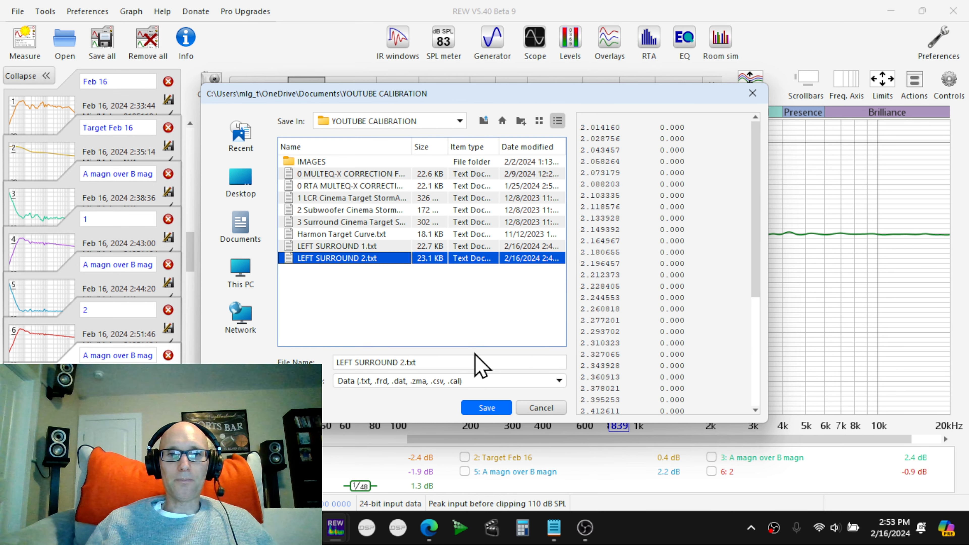
{"action": "left_click", "coordinate": [469, 361]}
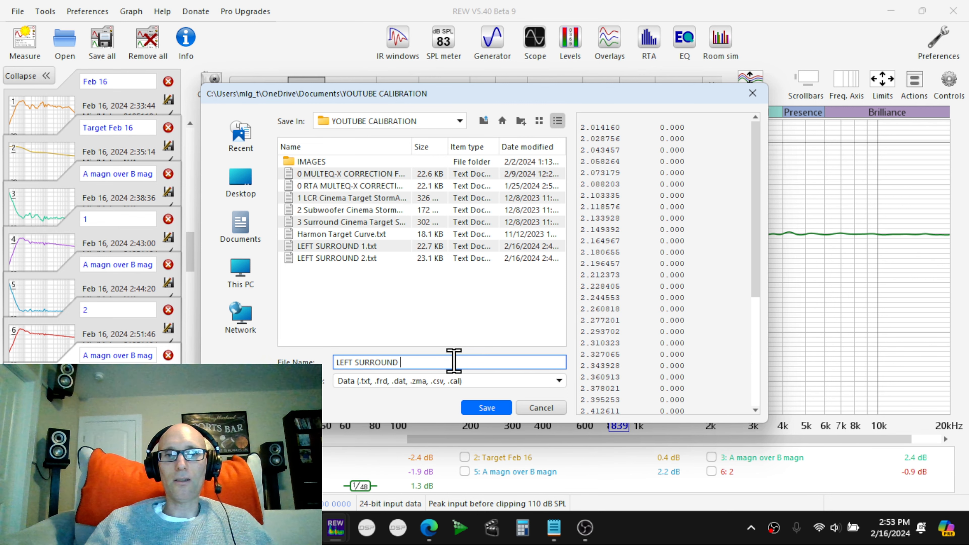
{"action": "type", "text": "3"}
{"action": "key", "text": "Return"}
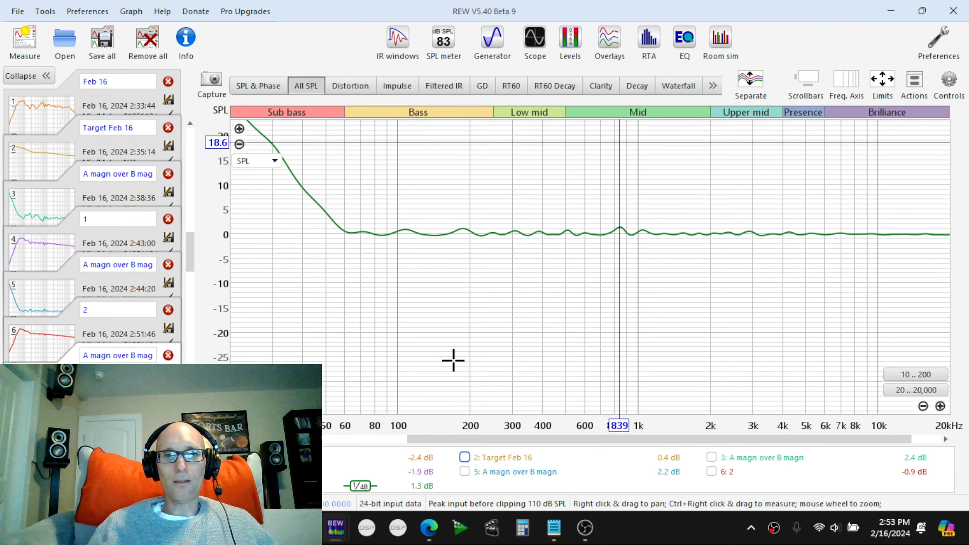
- Open LEFT SURROUND 3 from the refreshed YOUTUBE CALIBRATION folder and replace its lines up to 60.397995 Hz with the copied 0.000 lines
{"action": "key", "text": "alt+Tab"}
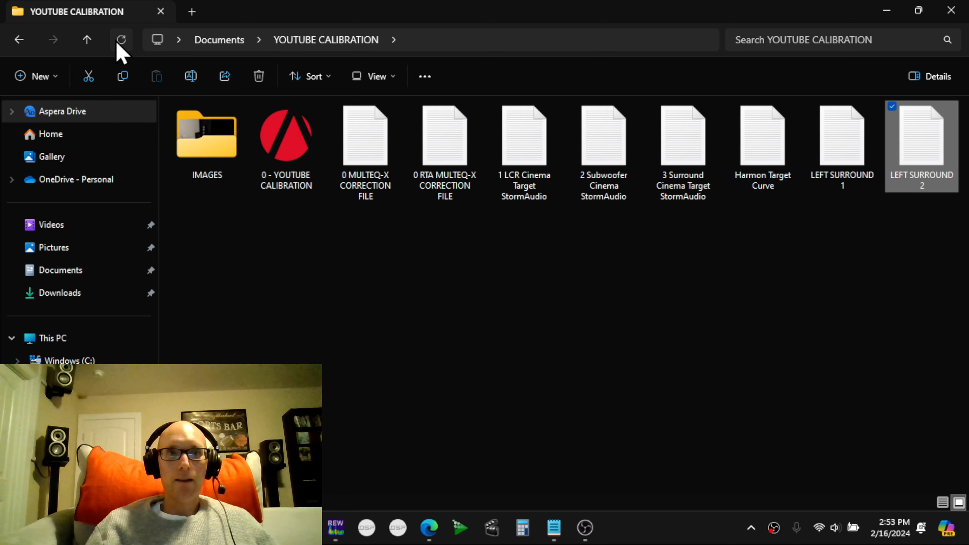
{"action": "left_click", "coordinate": [121, 41]}
{"action": "left_click", "coordinate": [227, 250]}
{"action": "double_click", "coordinate": [226, 248]}
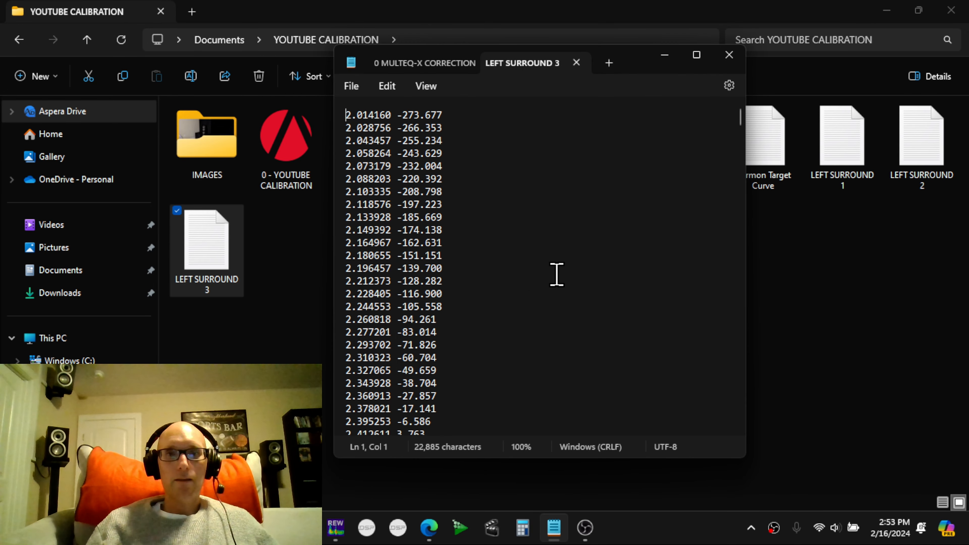
{"action": "left_click_drag", "start_coordinate": [743, 123], "coordinate": [737, 231]}
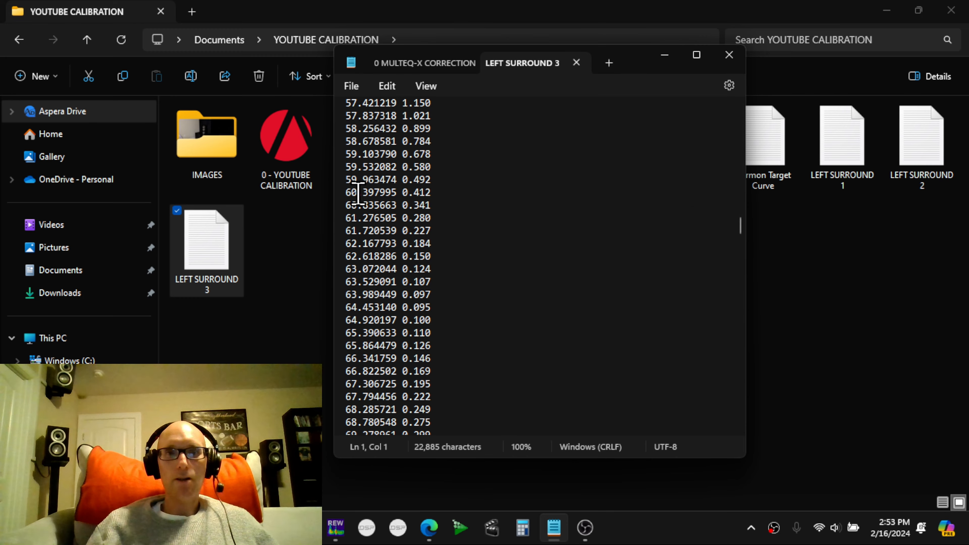
{"action": "left_click_drag", "start_coordinate": [446, 191], "coordinate": [5, 13]}
{"action": "key", "text": "ctrl+v"}
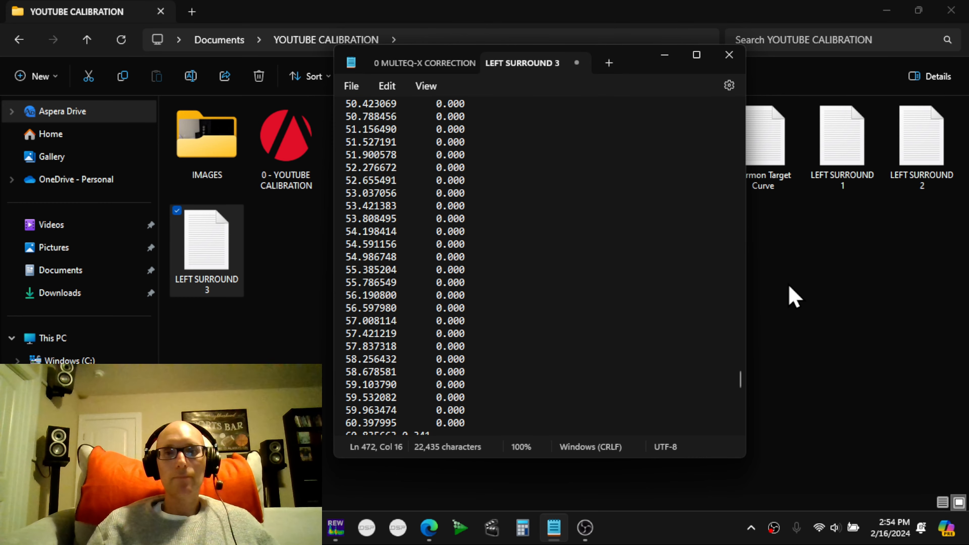
- Check the high-frequency end of LEFT SURROUND 3 and copy the 0.000 lines from 20051.583984 to 24000 Hz in 0 MULTEQ-X CORRECTION FILE
{"action": "left_click_drag", "start_coordinate": [739, 378], "coordinate": [731, 447]}
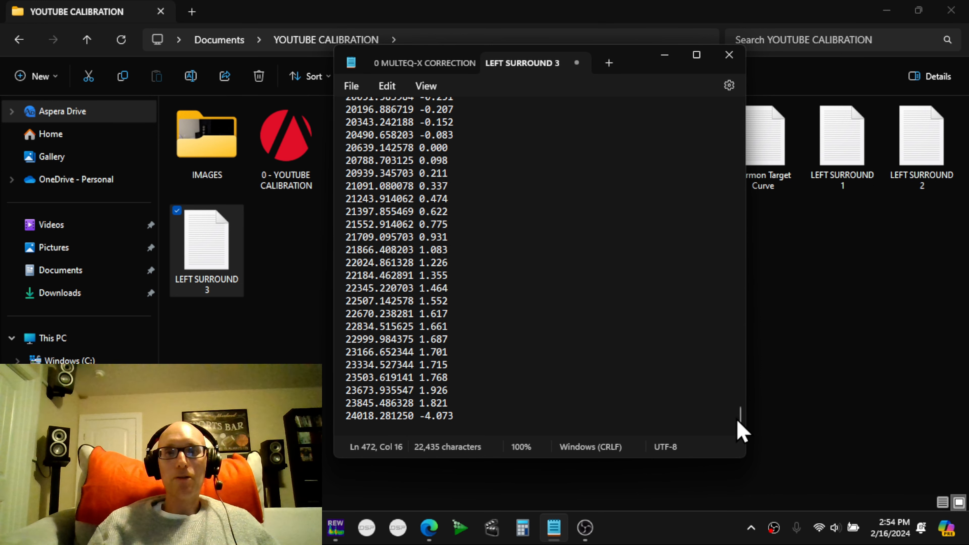
{"action": "scroll", "coordinate": [743, 424], "scroll_direction": "up", "scroll_amount": 5}
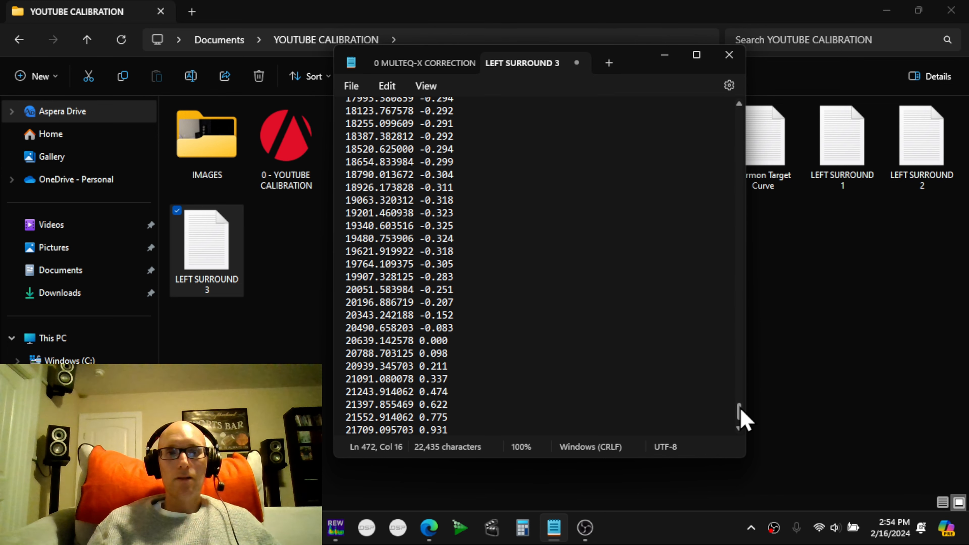
{"action": "scroll", "coordinate": [744, 420], "scroll_direction": "down", "scroll_amount": 3}
{"action": "scroll", "coordinate": [744, 420], "scroll_direction": "up", "scroll_amount": 3}
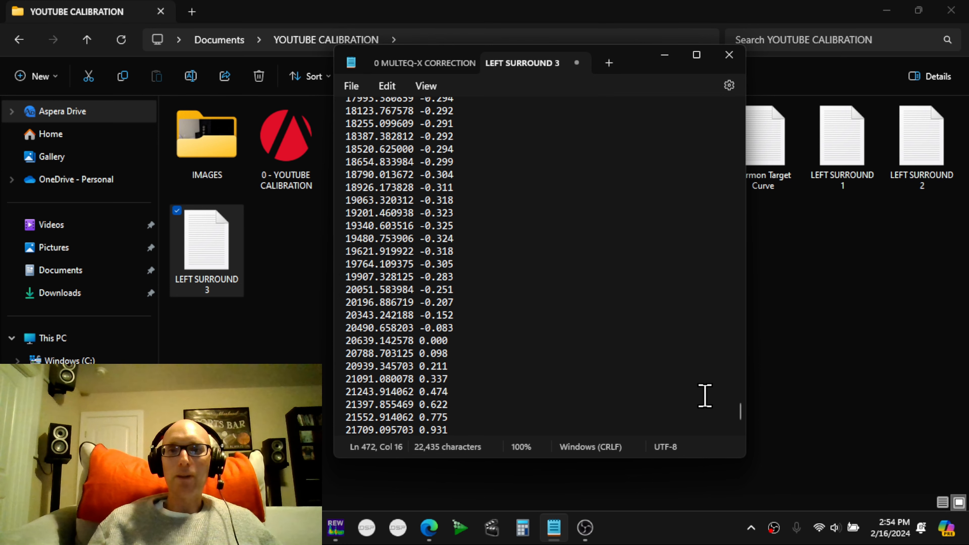
{"action": "scroll", "coordinate": [744, 423], "scroll_direction": "down", "scroll_amount": 5}
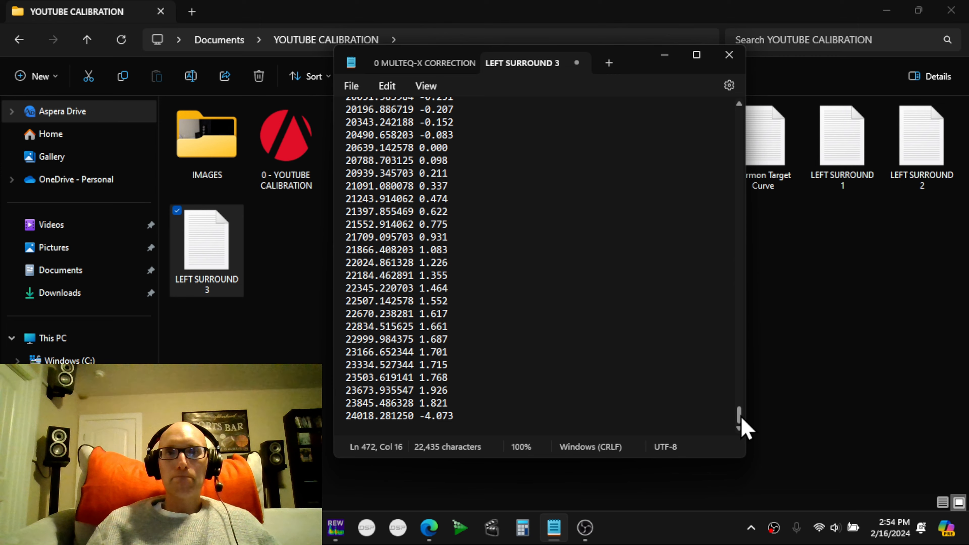
{"action": "left_click", "coordinate": [424, 65]}
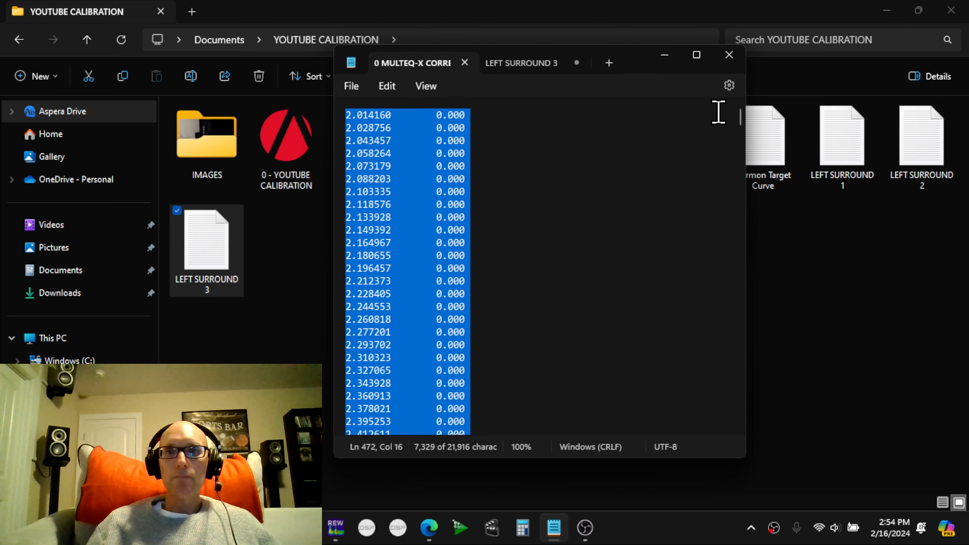
{"action": "left_click_drag", "start_coordinate": [740, 123], "coordinate": [720, 421]}
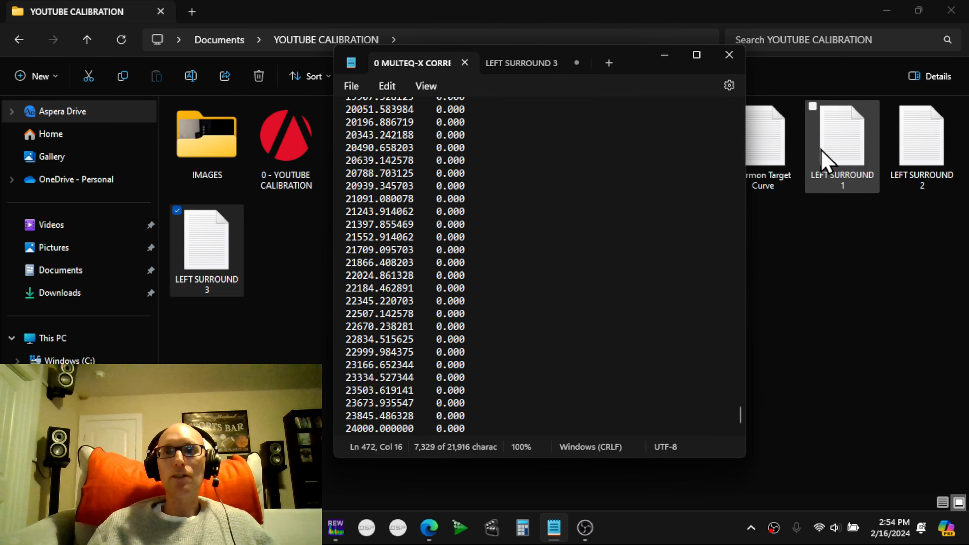
{"action": "scroll", "coordinate": [744, 417], "scroll_direction": "up", "scroll_amount": 6}
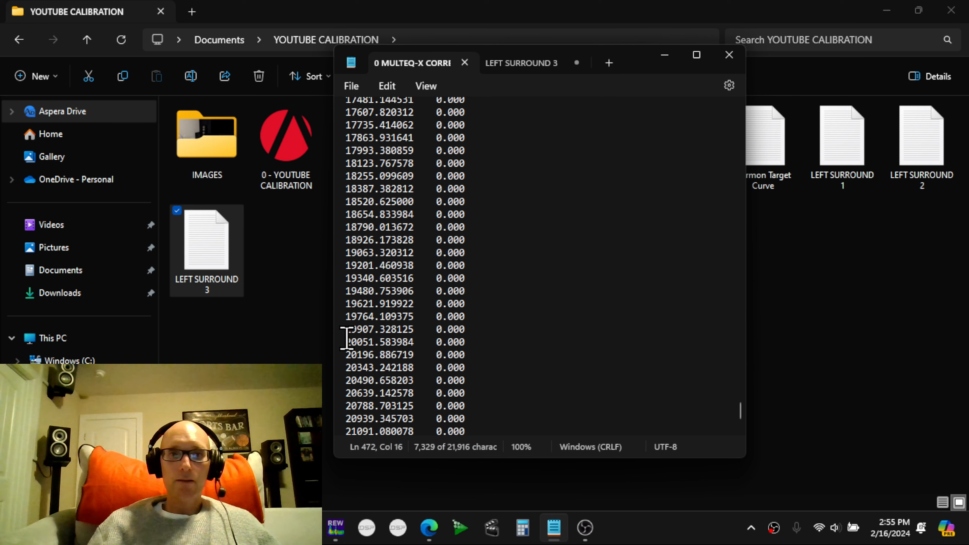
{"action": "left_click_drag", "start_coordinate": [346, 341], "coordinate": [548, 439]}
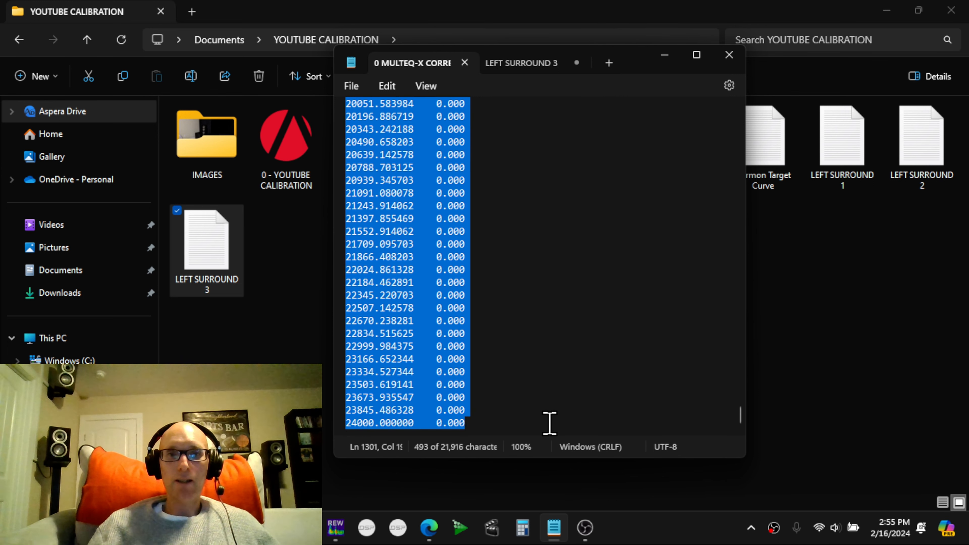
{"action": "right_click", "coordinate": [445, 372]}
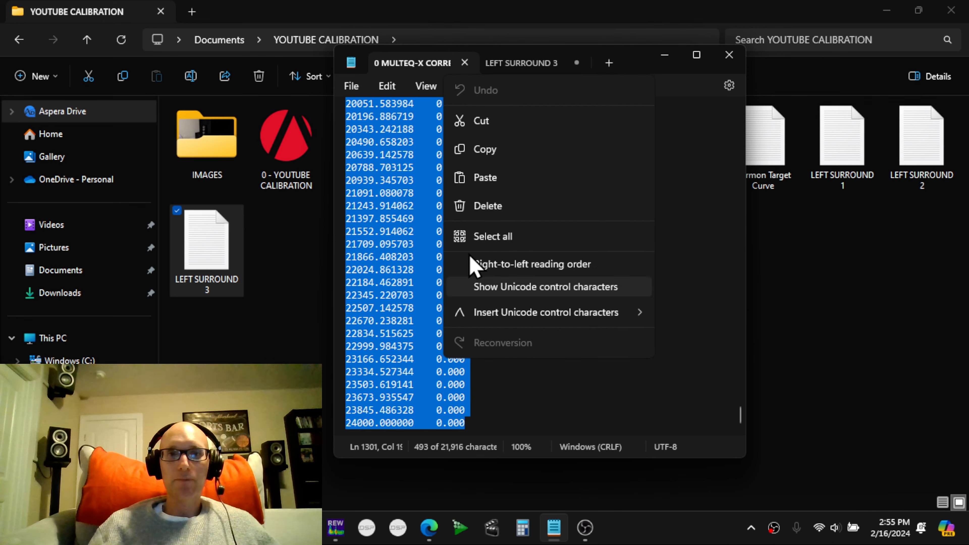
{"action": "left_click", "coordinate": [500, 155]}
- Replace the lines from 20051.583984 Hz to the end of LEFT SURROUND 3 with the copied 0.000 lines and save the file
{"action": "left_click", "coordinate": [528, 68]}
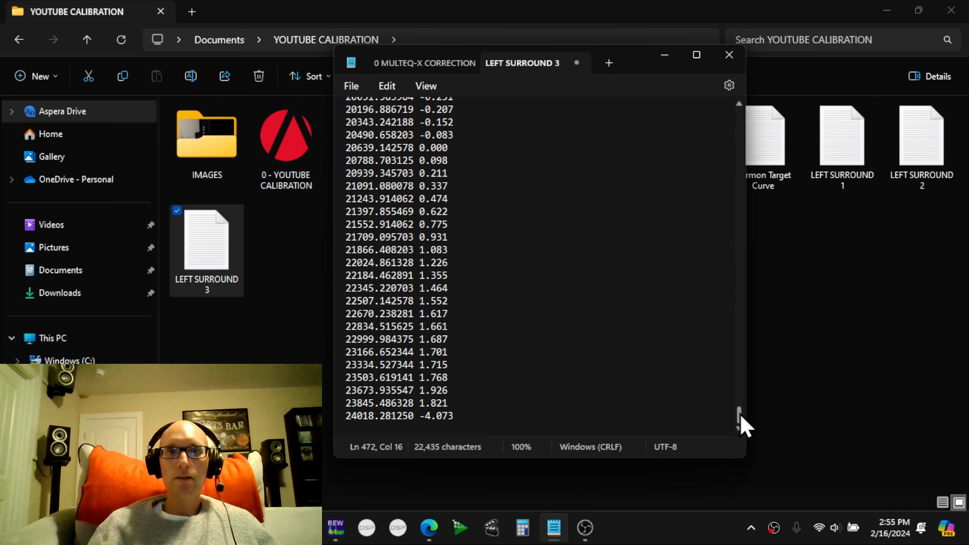
{"action": "scroll", "coordinate": [742, 424], "scroll_direction": "up", "scroll_amount": 2}
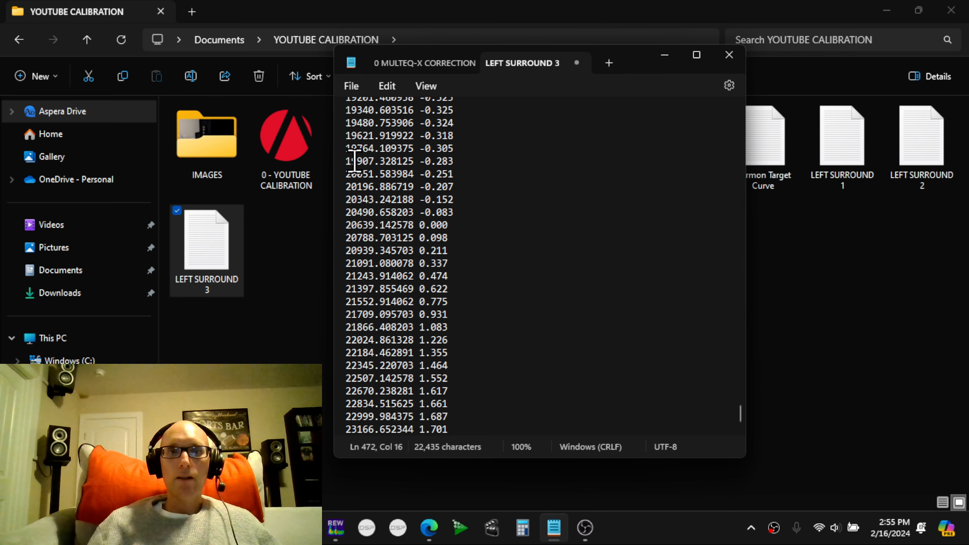
{"action": "left_click", "coordinate": [348, 174]}
{"action": "left_click_drag", "start_coordinate": [350, 176], "coordinate": [608, 533]}
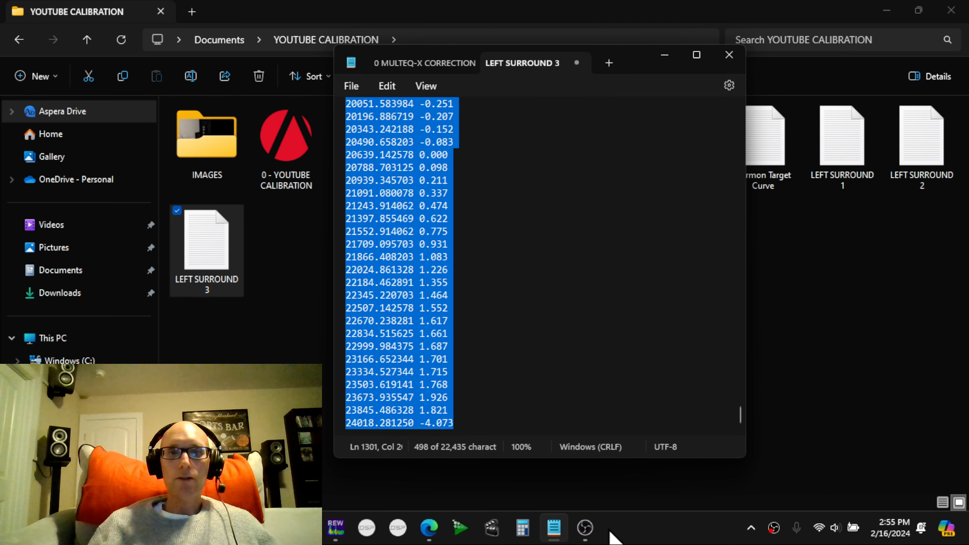
{"action": "key", "text": "ctrl+v"}
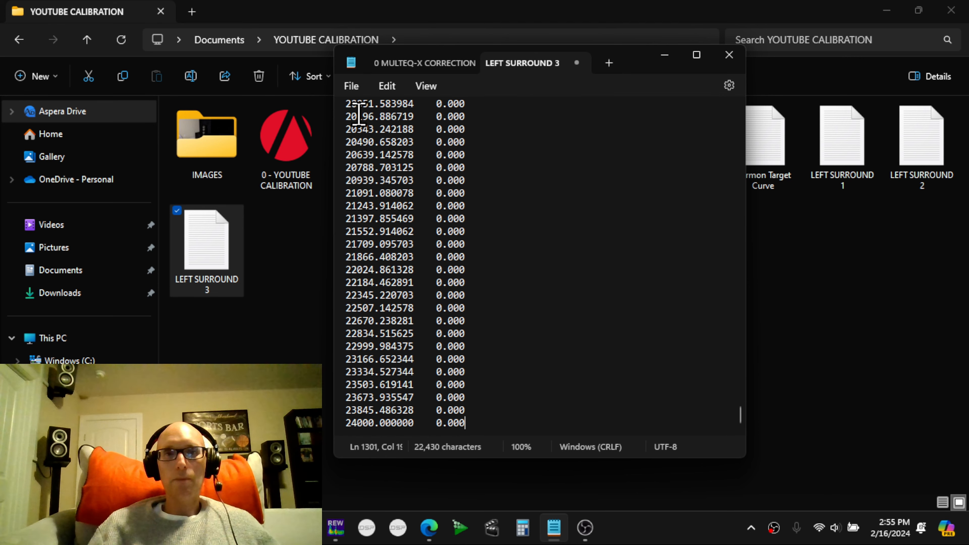
{"action": "left_click", "coordinate": [352, 86]}
{"action": "left_click", "coordinate": [376, 184]}
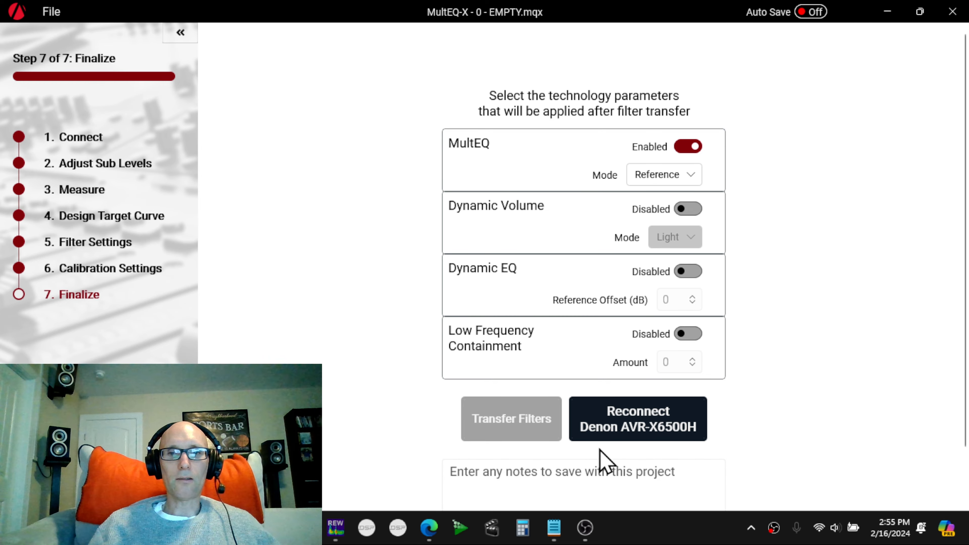
- Switch to MultEQ-X, reconnect the Denon AVR-X6500H and import LEFT SURROUND 3 as a custom target curve
{"action": "left_click", "coordinate": [610, 449]}
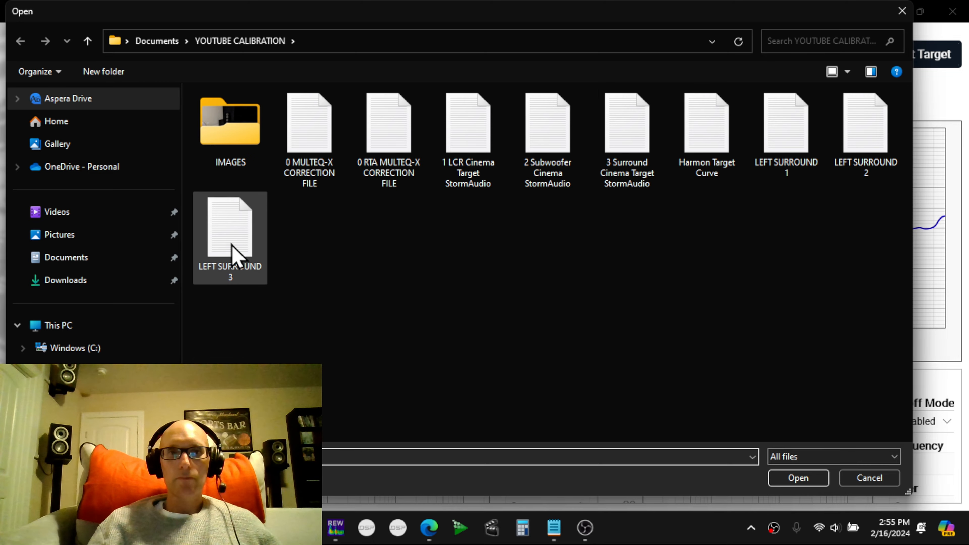
{"action": "left_click", "coordinate": [232, 254]}
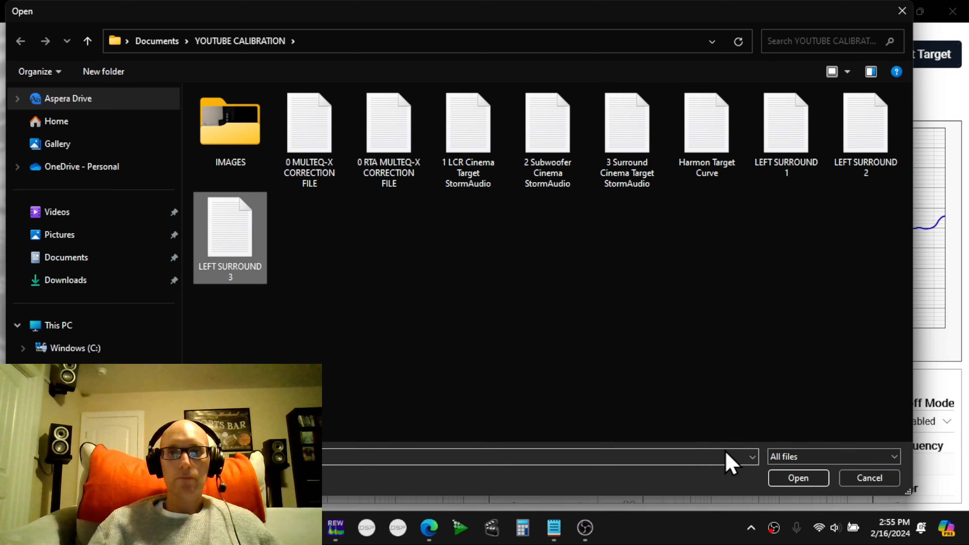
{"action": "left_click", "coordinate": [801, 481]}
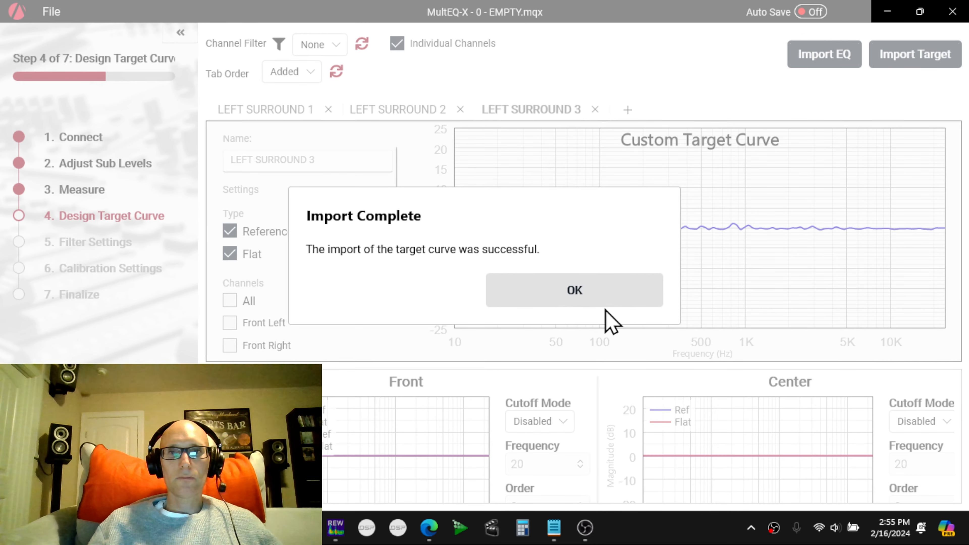
{"action": "left_click", "coordinate": [575, 299]}
- Compare the custom target curves of LEFT SURROUND 1, LEFT SURROUND 2 and LEFT SURROUND 3
{"action": "left_click", "coordinate": [267, 110]}
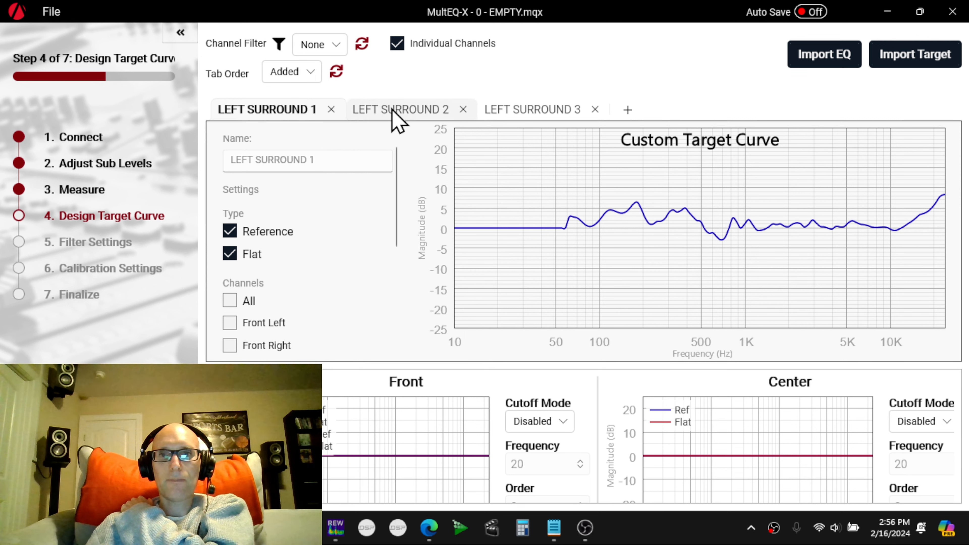
{"action": "left_click", "coordinate": [396, 110]}
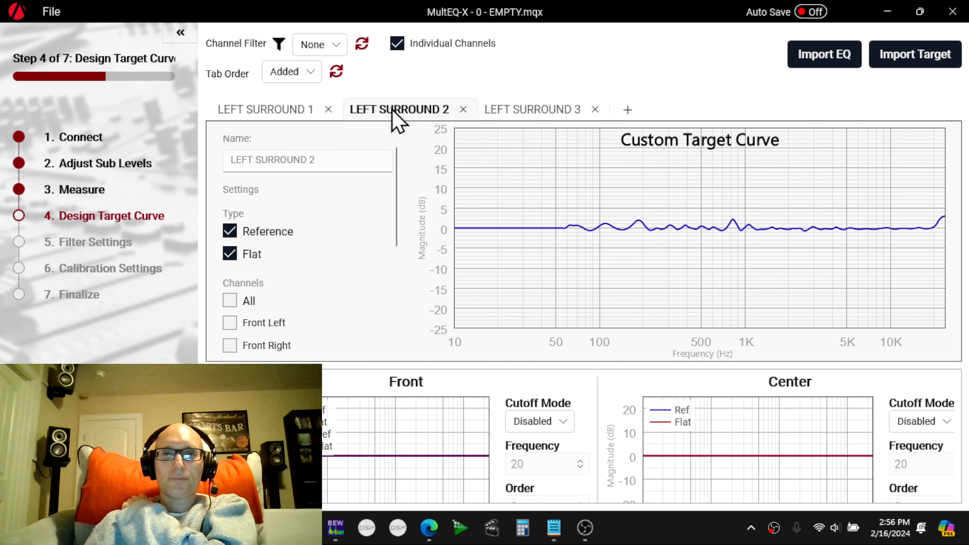
{"action": "left_click", "coordinate": [518, 113]}
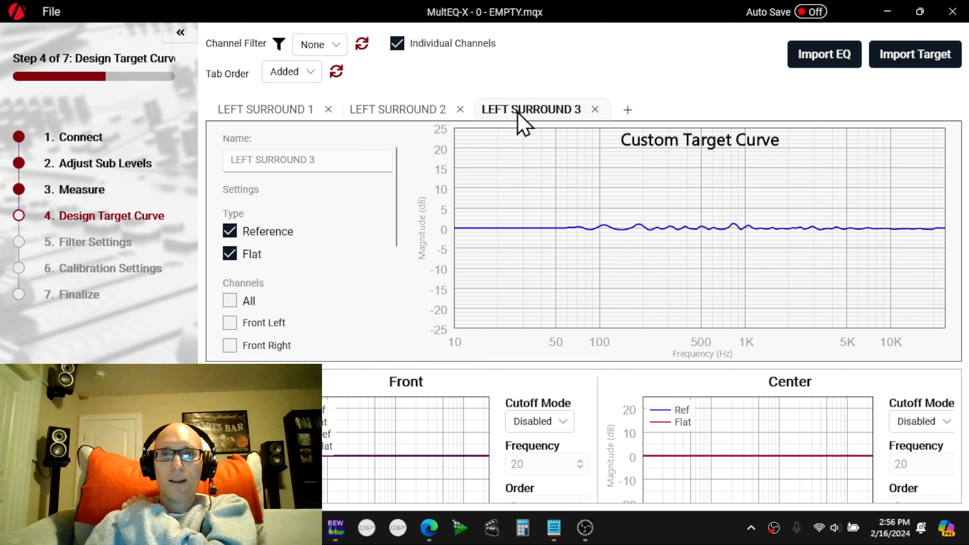
{"action": "left_click", "coordinate": [407, 113]}
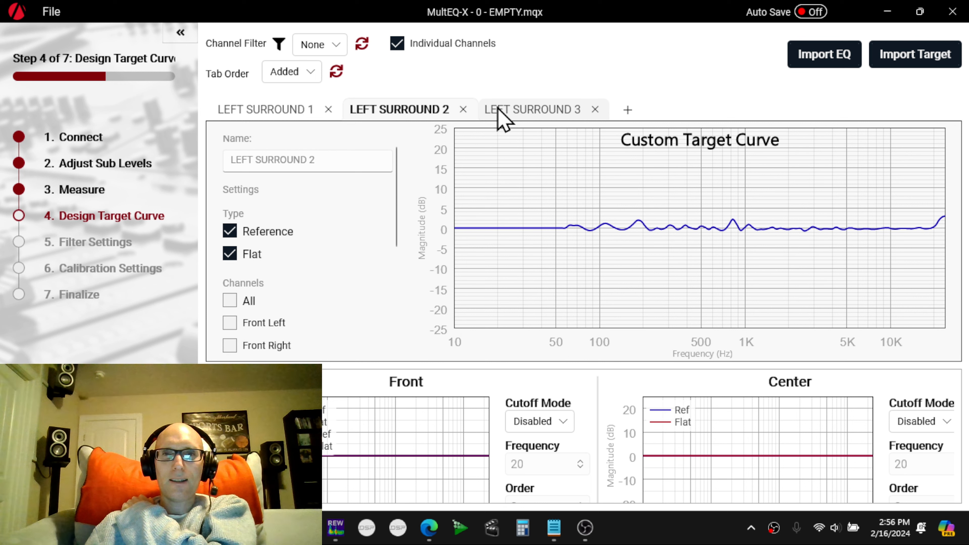
{"action": "left_click", "coordinate": [513, 113]}
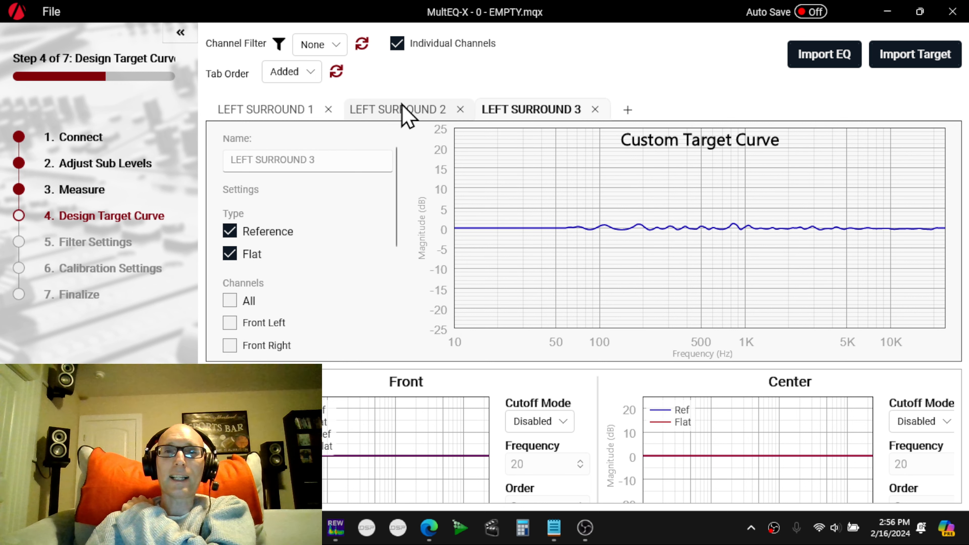
- Compare the LEFT SURROUND 2 target curve with LEFT SURROUND 3, ending on LEFT SURROUND 3
{"action": "left_click", "coordinate": [406, 113]}
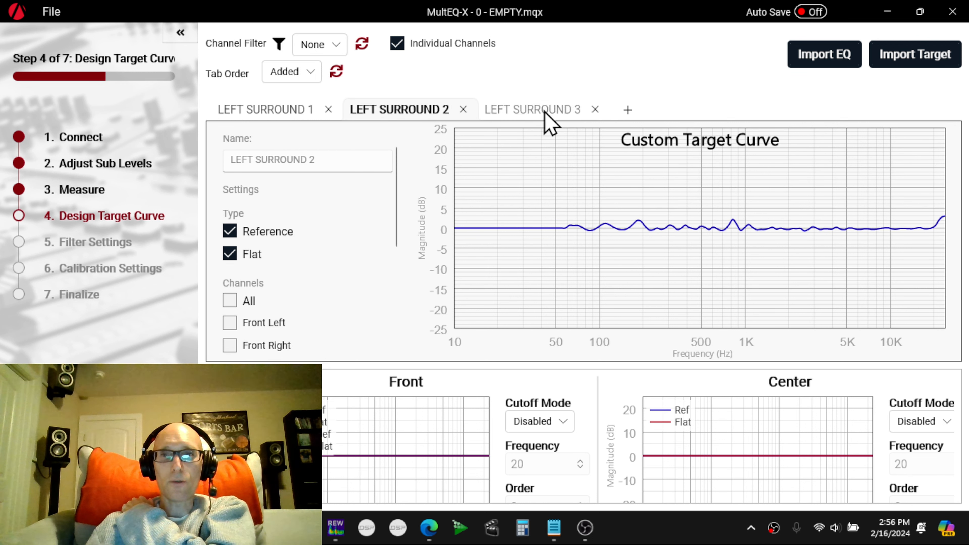
{"action": "left_click", "coordinate": [546, 113]}
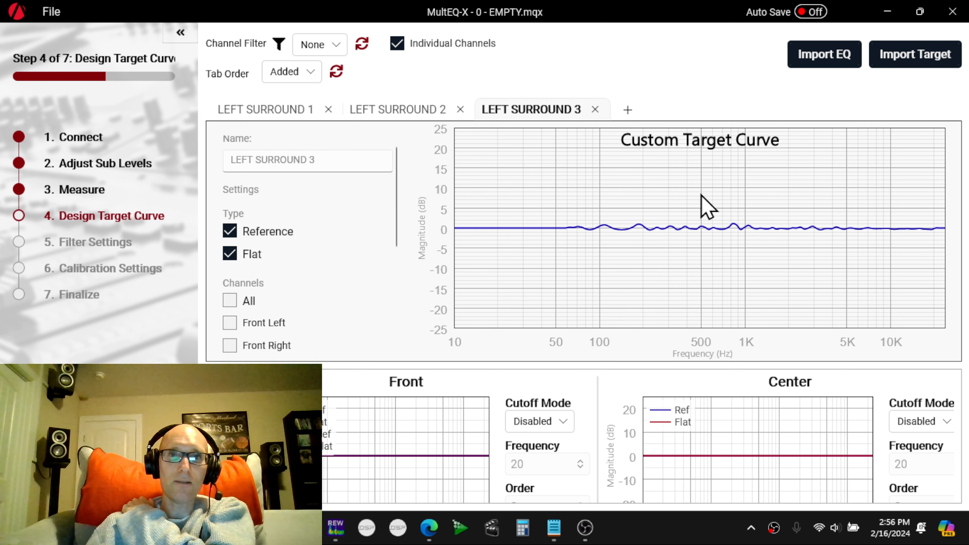
{"action": "left_click", "coordinate": [403, 112]}
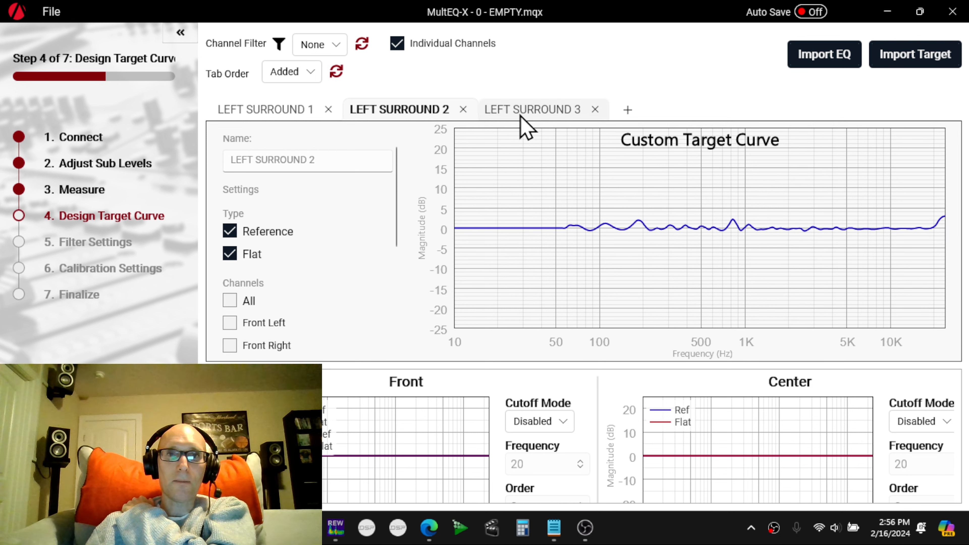
{"action": "left_click", "coordinate": [522, 115]}
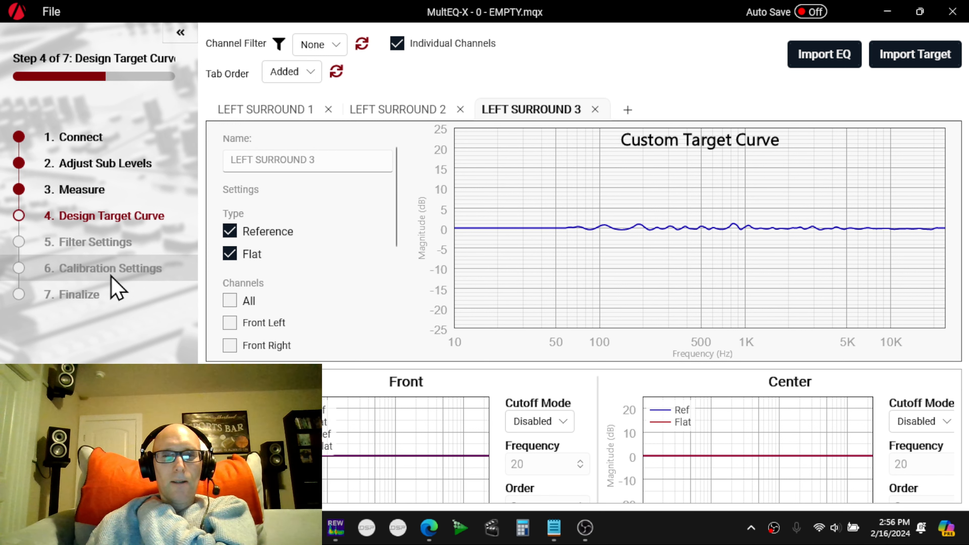
- Go to the Finalize stage and transfer the filters to the Denon AVR-X6500H
{"action": "left_click", "coordinate": [69, 300]}
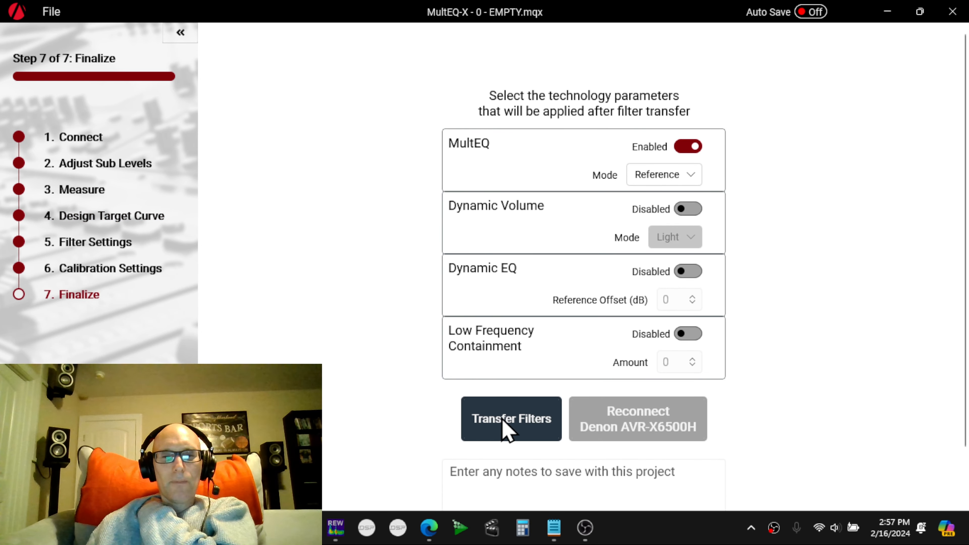
{"action": "left_click", "coordinate": [504, 428]}
{"action": "left_click", "coordinate": [361, 308]}
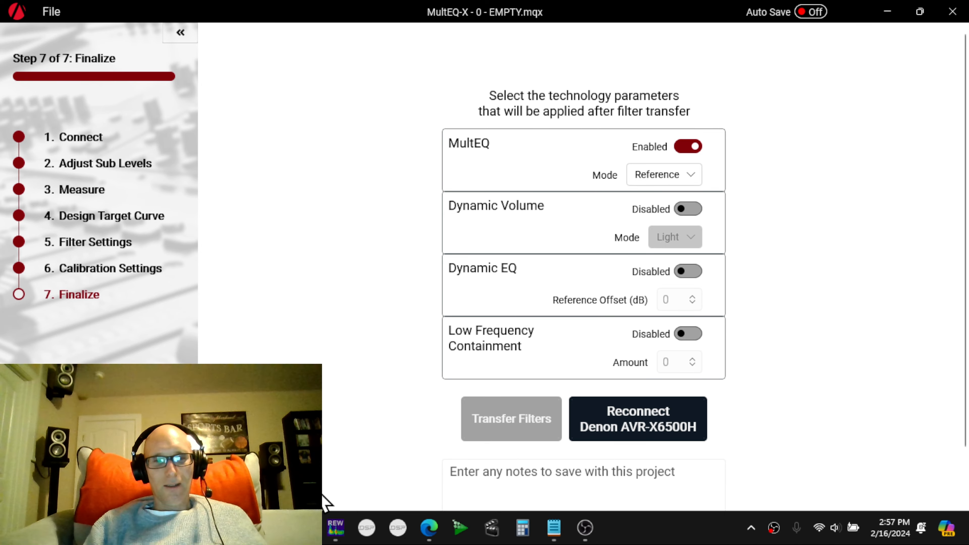
- Switch to REW and run a new SPL sweep measurement from the 256k sweep file with the acoustic timing reference
{"action": "mouse_move", "coordinate": [335, 527]}
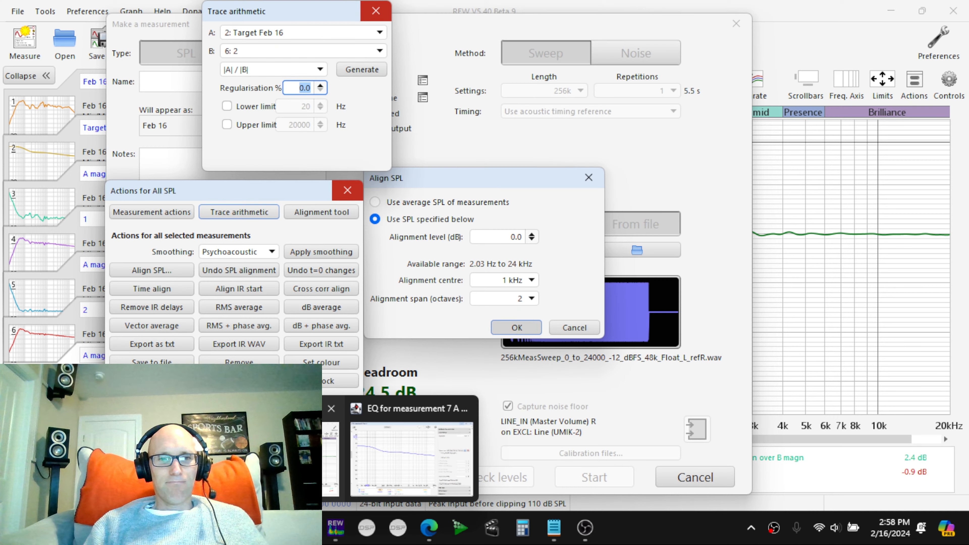
{"action": "left_click", "coordinate": [284, 458]}
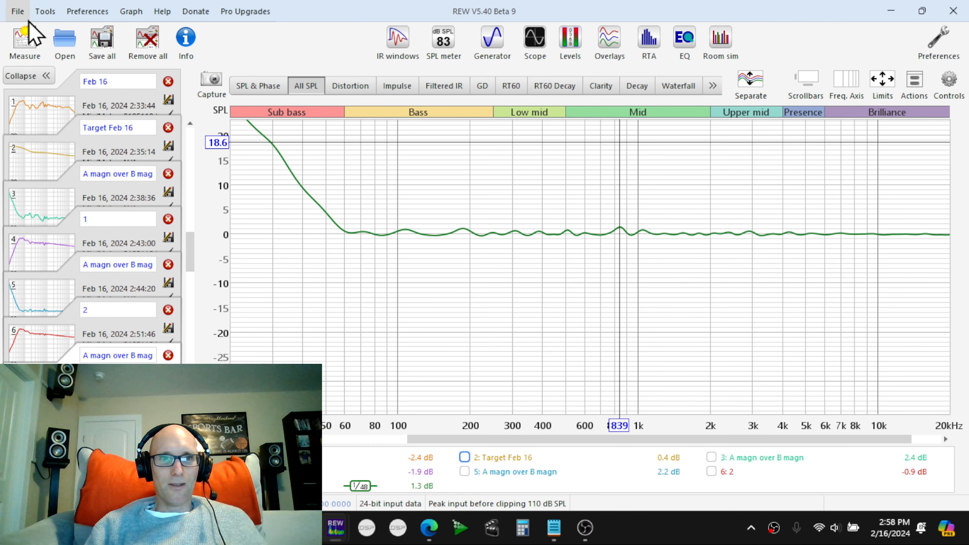
{"action": "left_click", "coordinate": [27, 41]}
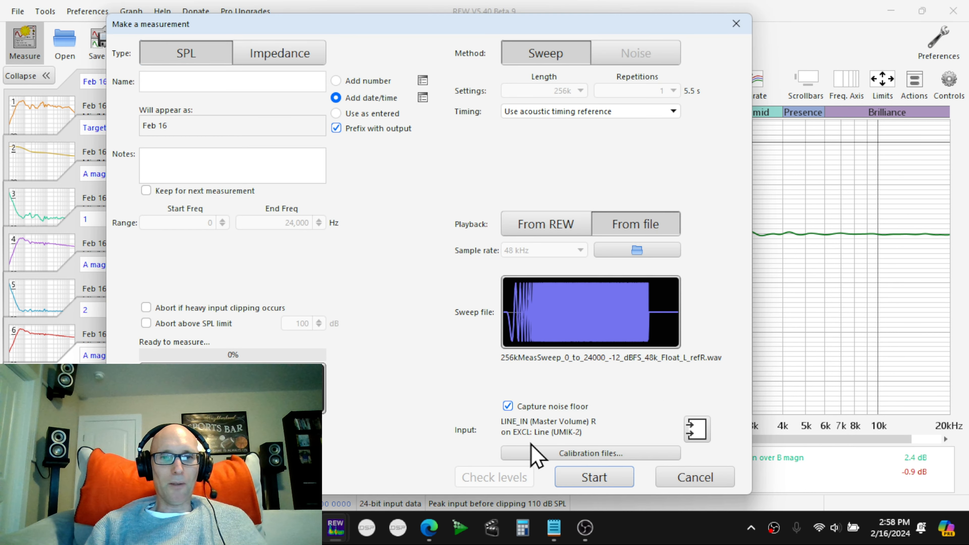
{"action": "left_click", "coordinate": [594, 477]}
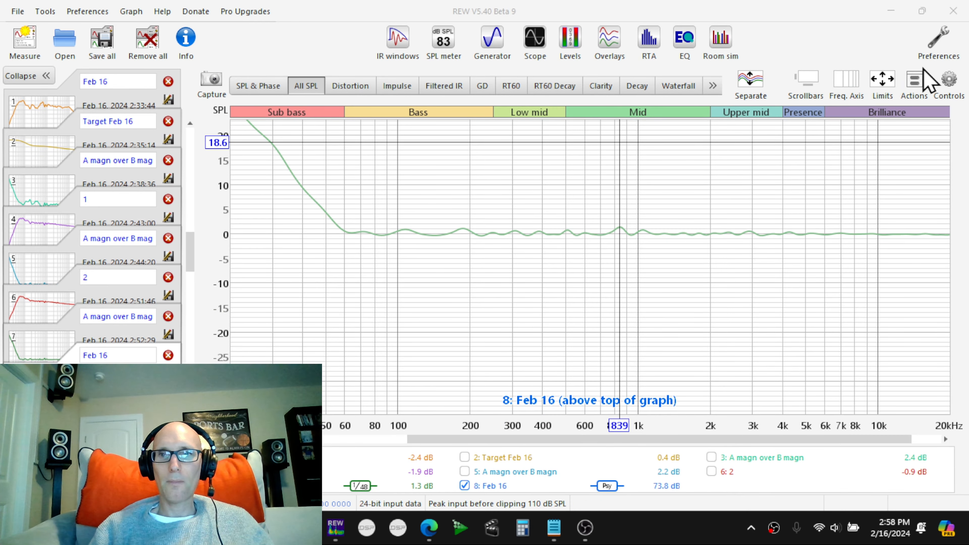
- Align the new measurement 8 to 0.0 dB at 1 kHz and display it with only the Target Feb 16 trace
{"action": "left_click", "coordinate": [915, 81]}
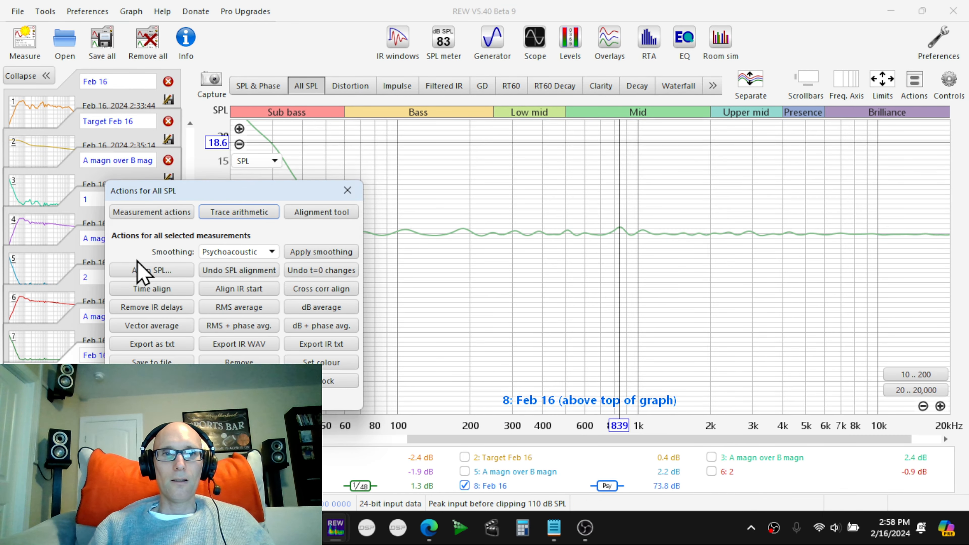
{"action": "left_click", "coordinate": [145, 271]}
{"action": "left_click", "coordinate": [521, 328]}
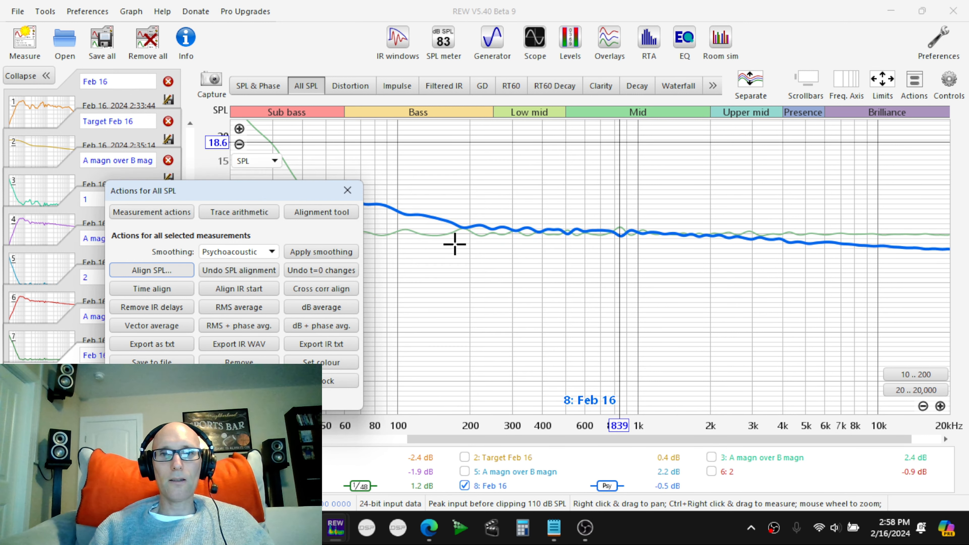
{"action": "left_click", "coordinate": [348, 190]}
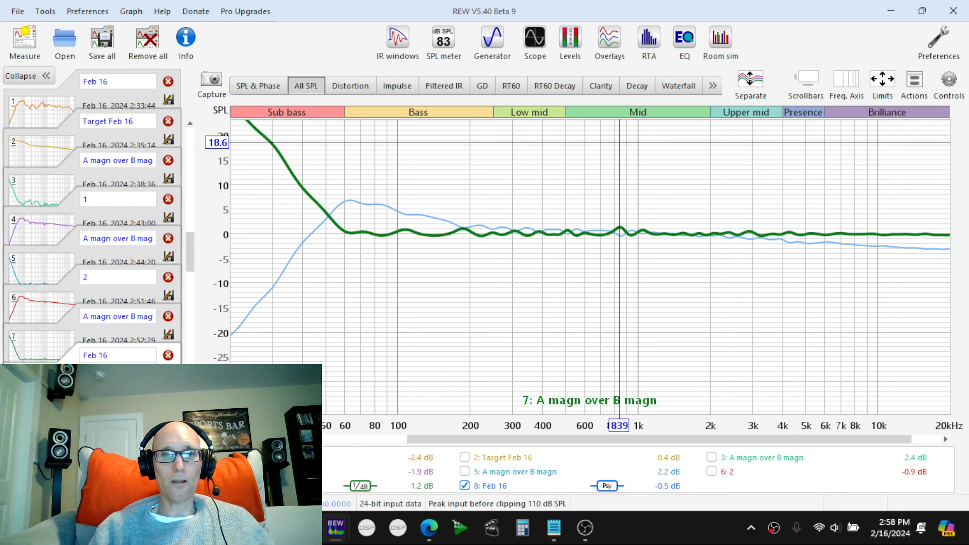
{"action": "left_click", "coordinate": [217, 486]}
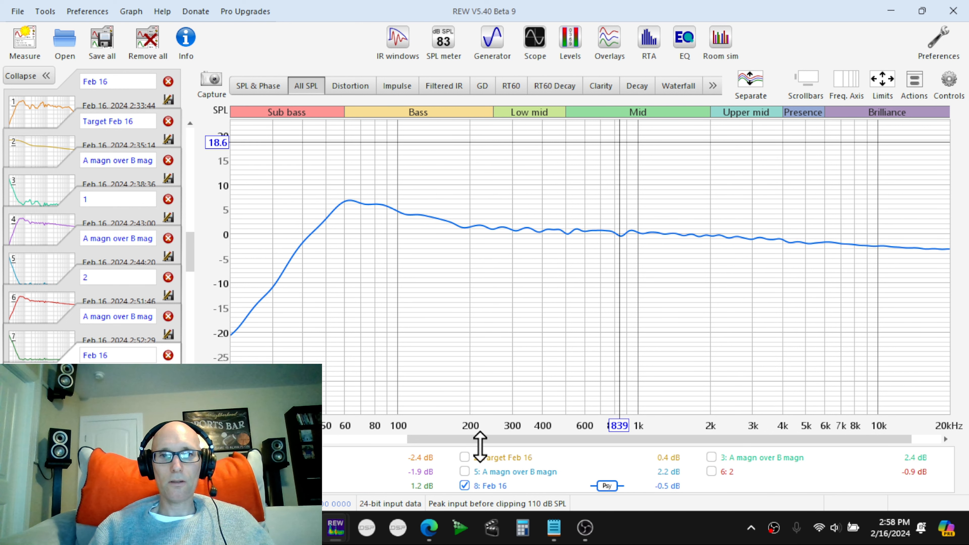
{"action": "left_click", "coordinate": [464, 458]}
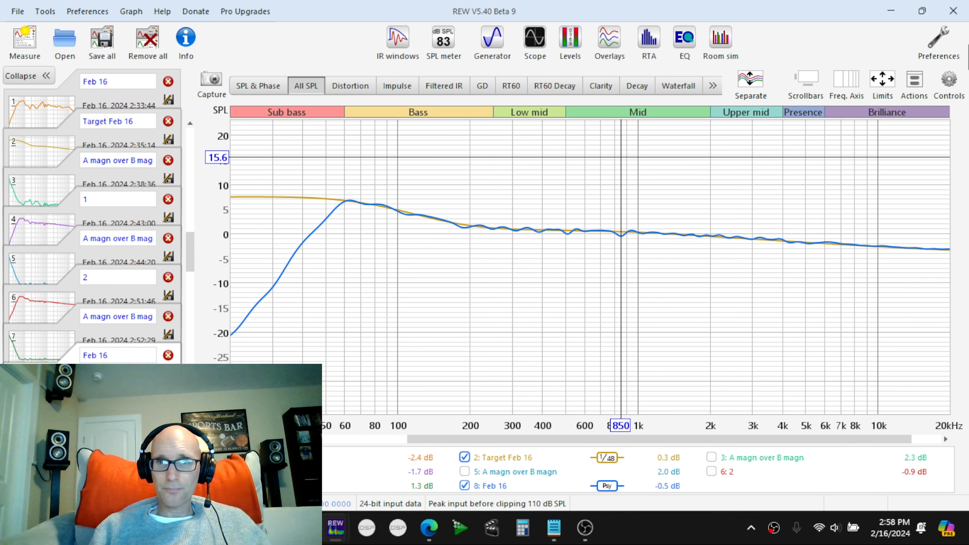
- Generate an |A| / |B| trace with A set to 2: Target Feb 16 and B set to 8: Feb 16
{"action": "left_click", "coordinate": [914, 81]}
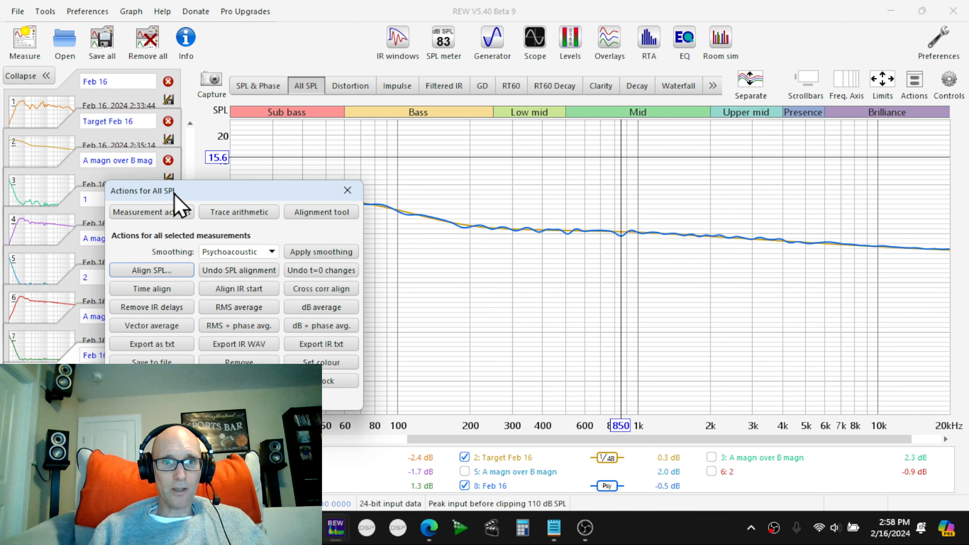
{"action": "left_click", "coordinate": [255, 216]}
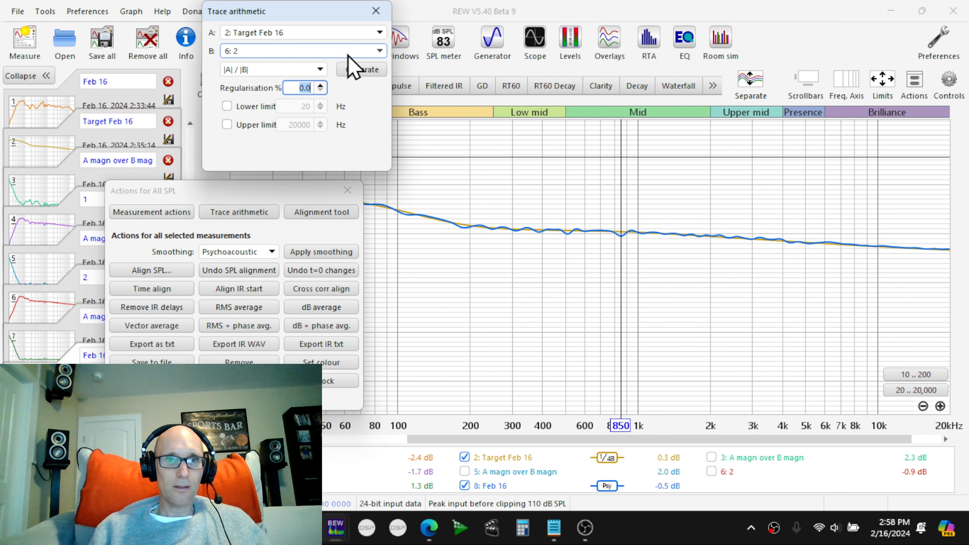
{"action": "left_click", "coordinate": [327, 50]}
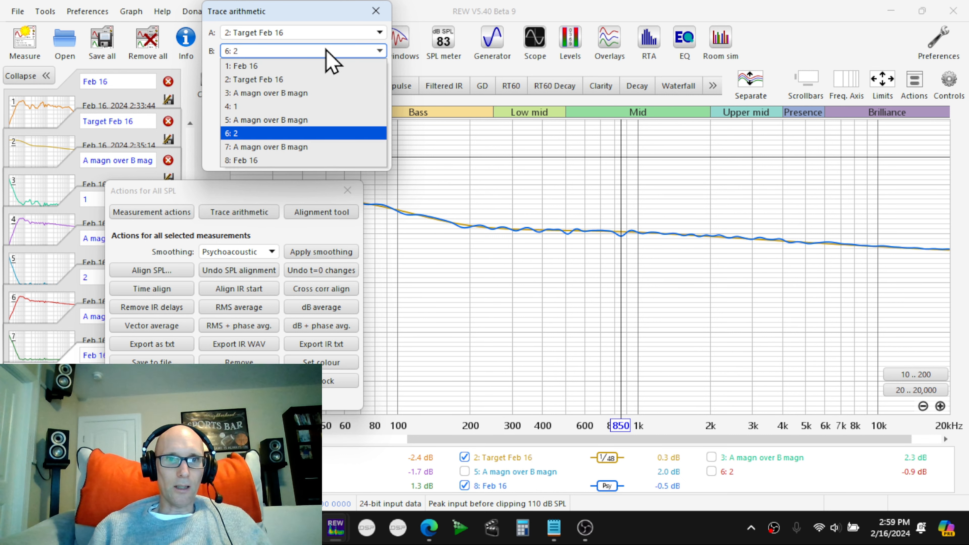
{"action": "left_click", "coordinate": [260, 160]}
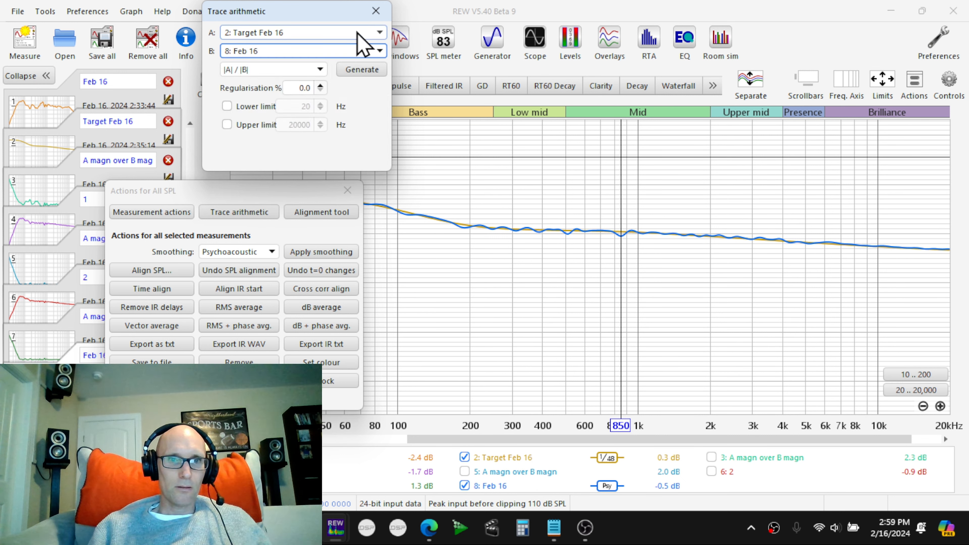
{"action": "left_click", "coordinate": [362, 70]}
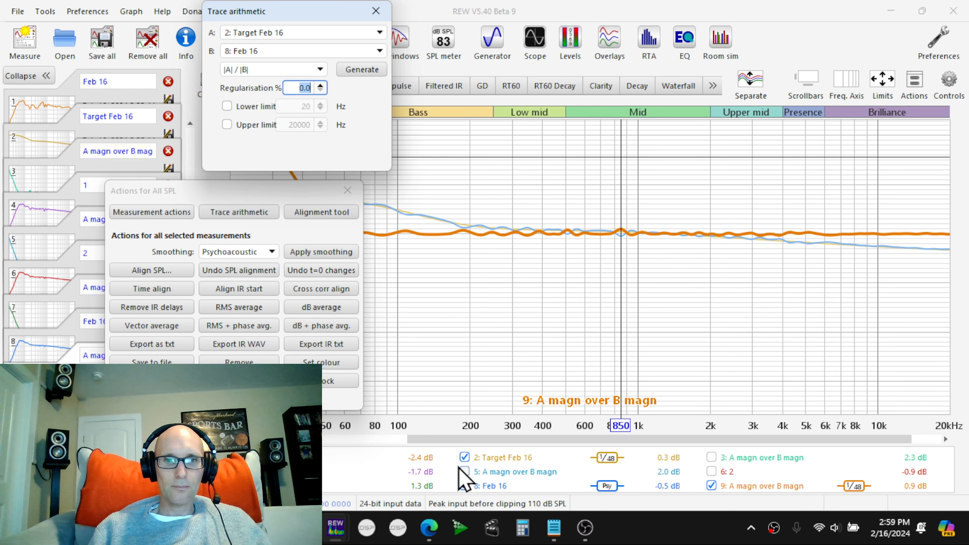
- Hide Target Feb 16 and measurement 8 so only the new trace 9 is displayed, and close the trace arithmetic and actions dialogs
{"action": "left_click", "coordinate": [464, 458]}
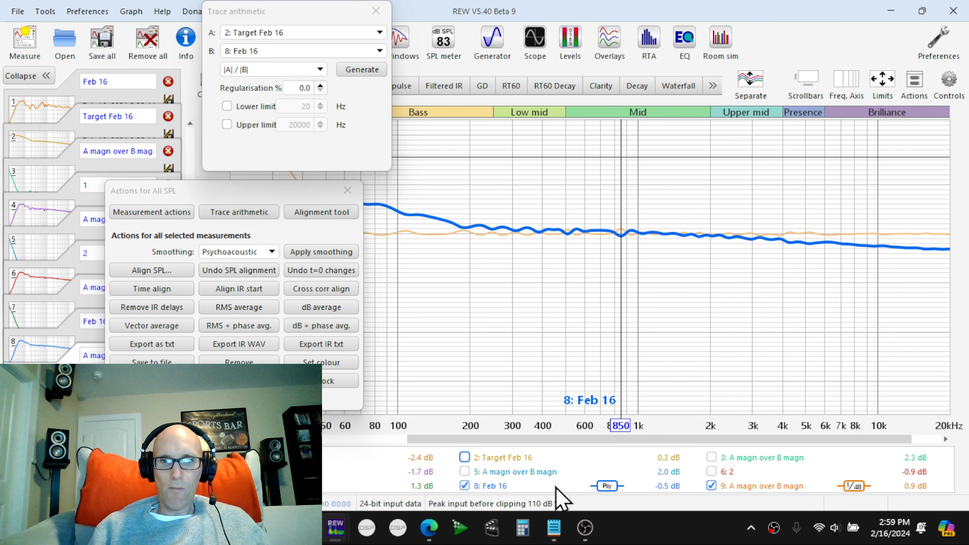
{"action": "left_click", "coordinate": [464, 485]}
{"action": "left_click", "coordinate": [379, 11]}
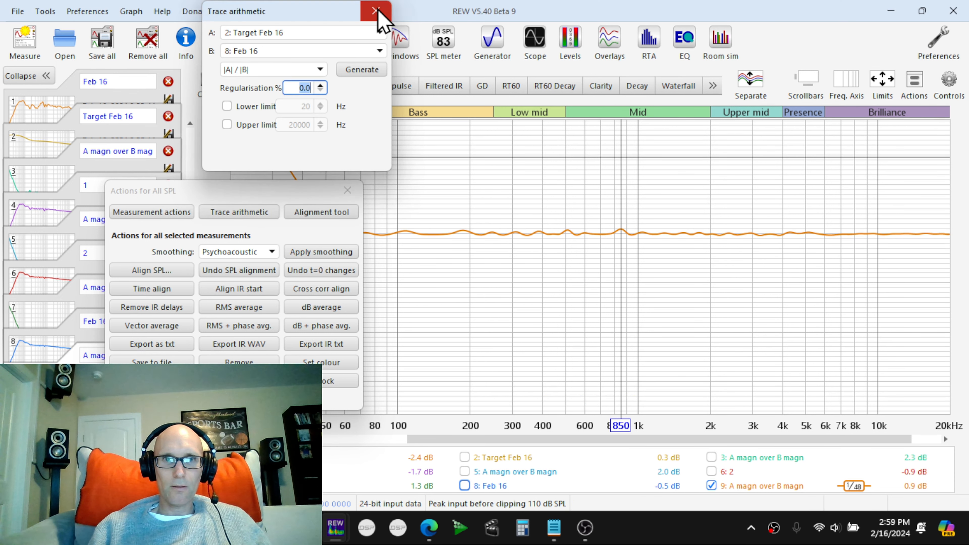
{"action": "left_click", "coordinate": [377, 12]}
{"action": "left_click", "coordinate": [347, 190]}
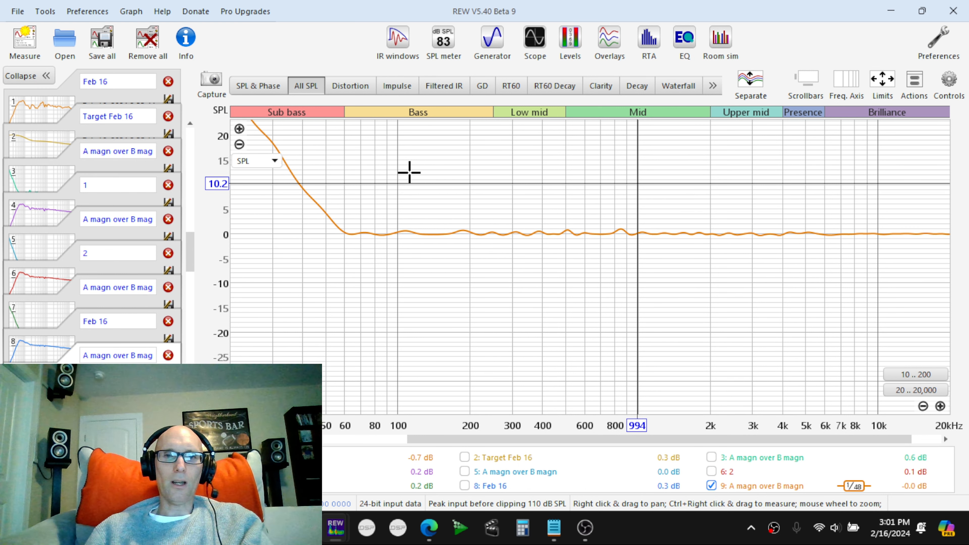
- Examine the remaining deviations of correction trace 9 at about 188 Hz, 839 Hz and 104.5 Hz
{"action": "left_click", "coordinate": [464, 202]}
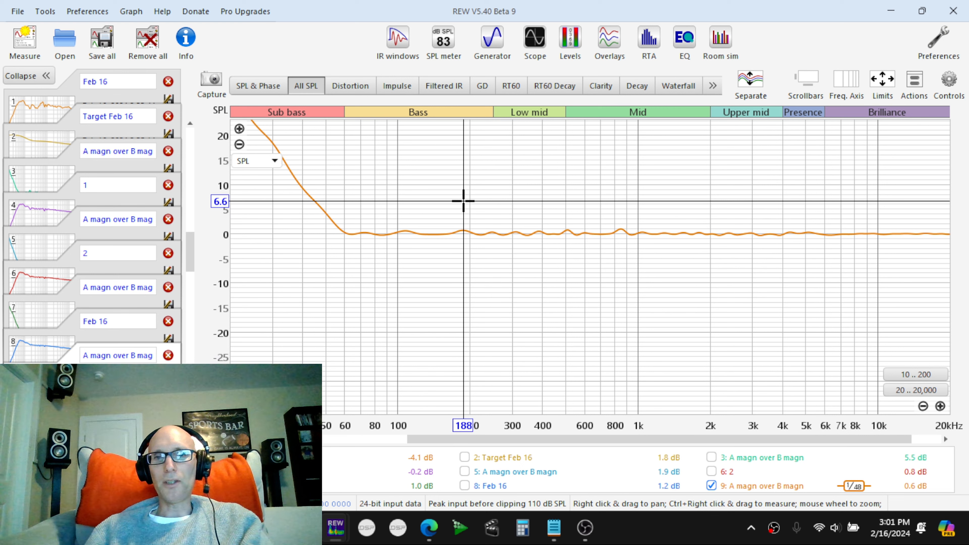
{"action": "left_click_drag", "start_coordinate": [463, 201], "coordinate": [620, 200]}
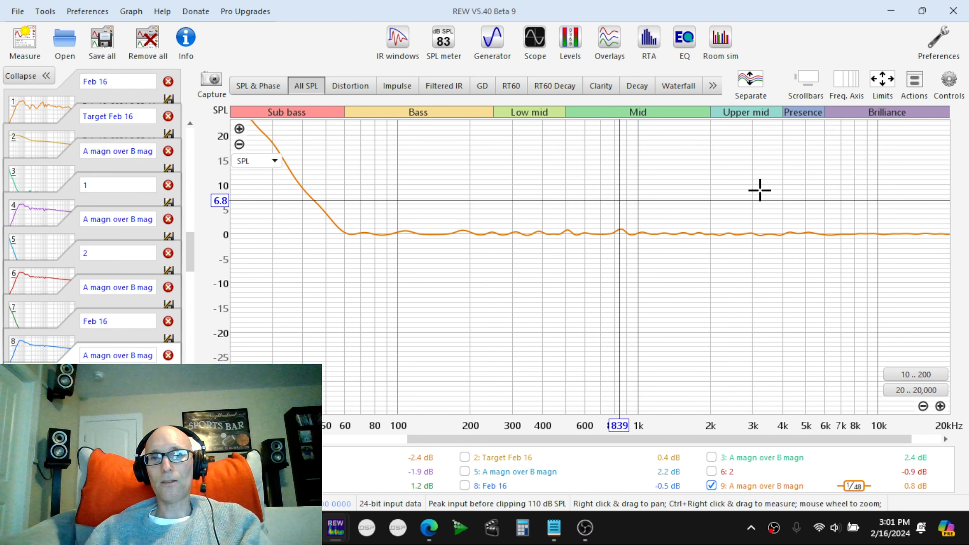
{"action": "left_click", "coordinate": [402, 301]}
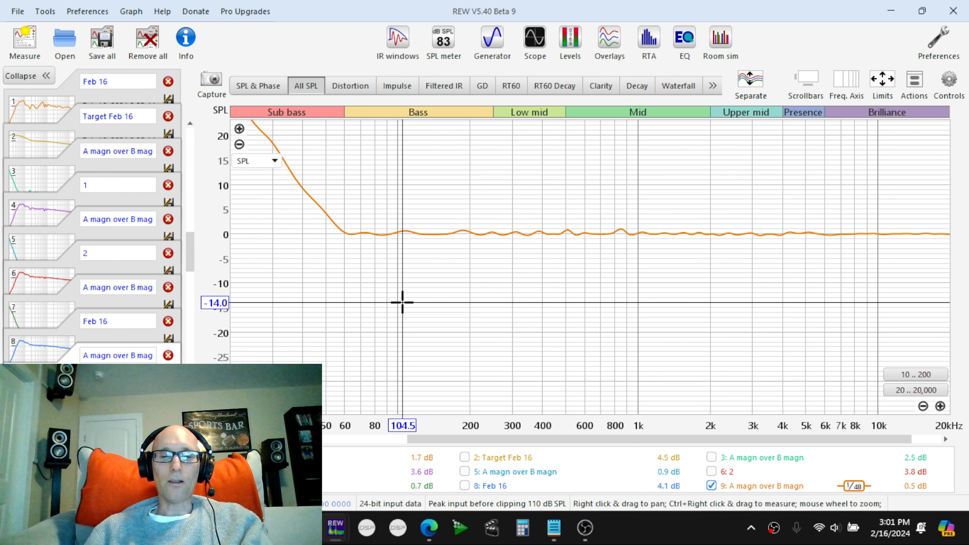
- Display only Target Feb 16 and measurement 8, and set the colour of trace 9 to red
{"action": "left_click", "coordinate": [464, 458]}
{"action": "left_click", "coordinate": [465, 485]}
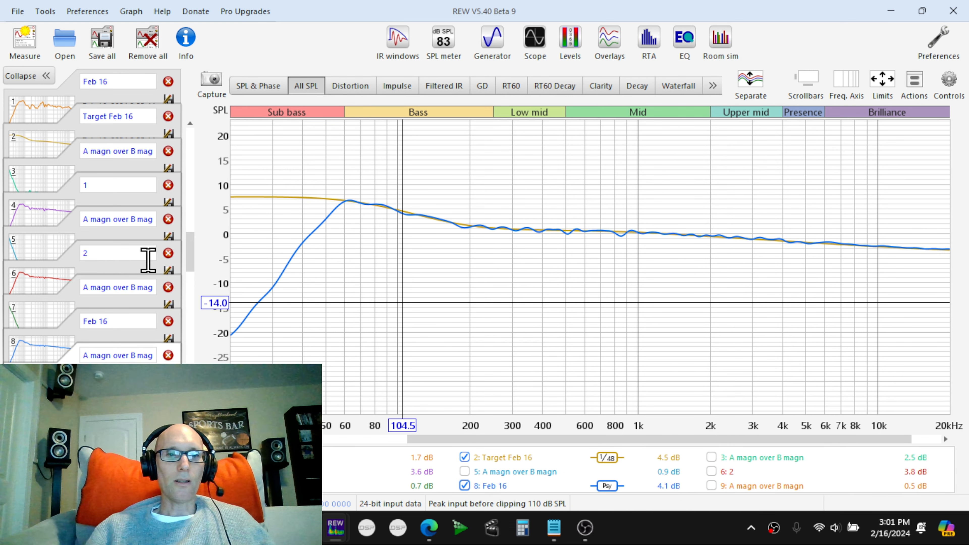
{"action": "left_click", "coordinate": [168, 390]}
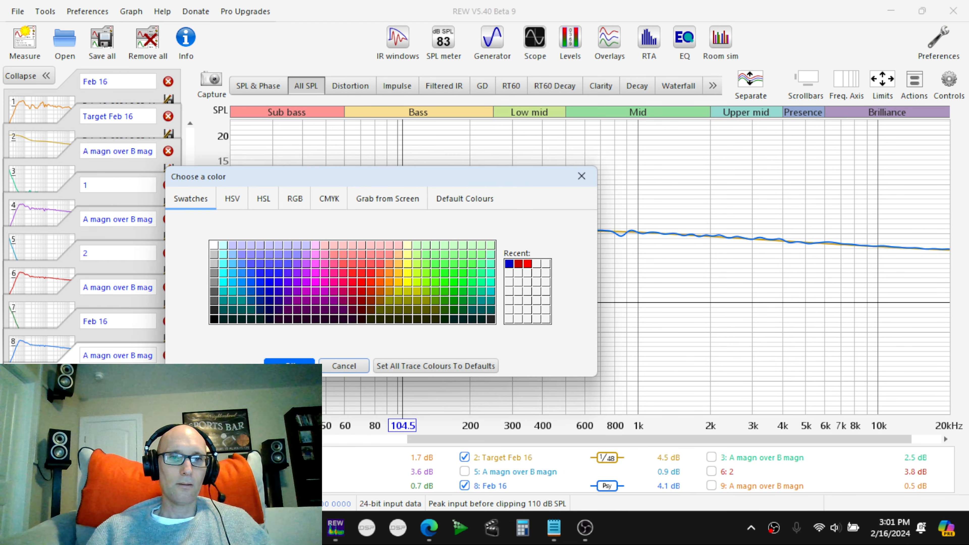
{"action": "left_click", "coordinate": [362, 286]}
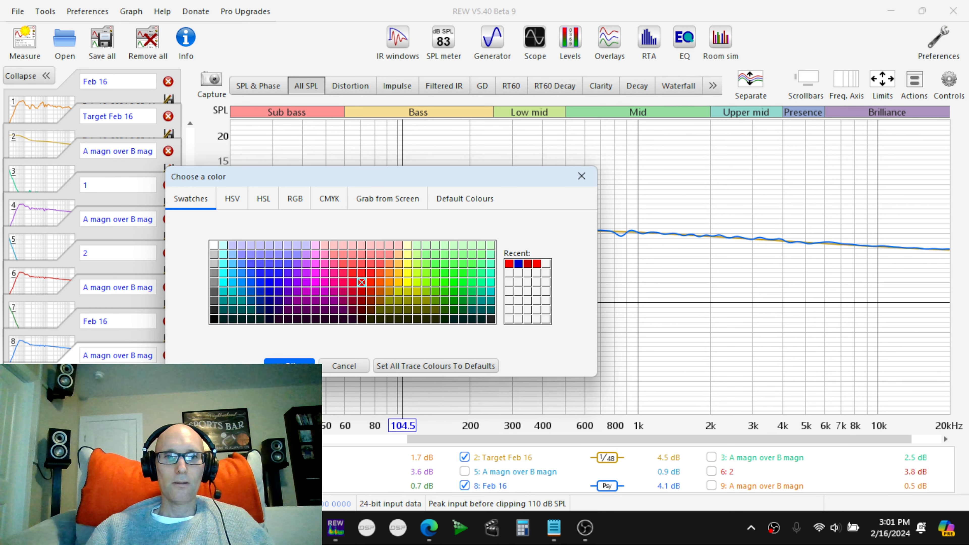
{"action": "left_click", "coordinate": [290, 362]}
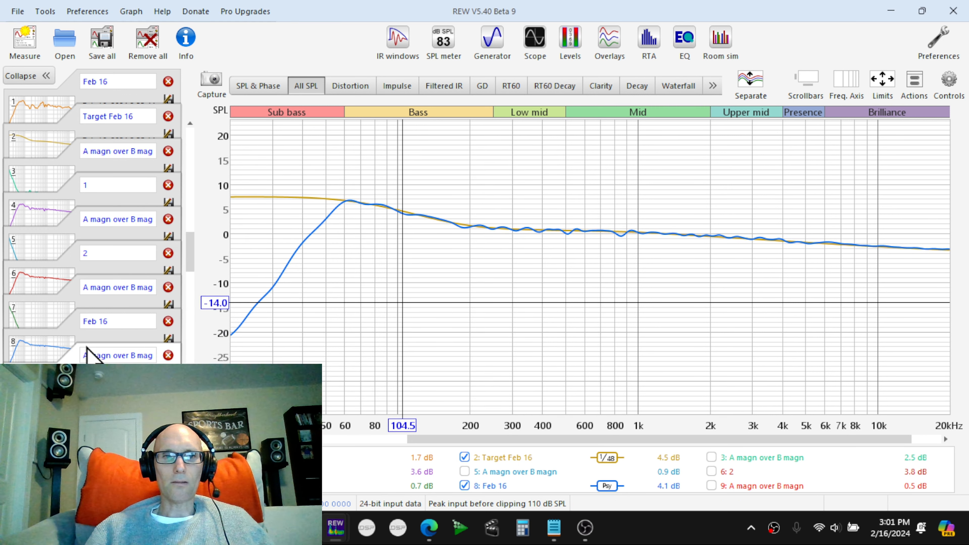
- Select measurement 8: Feb 16 and change its trace colour to red
{"action": "left_click", "coordinate": [48, 356]}
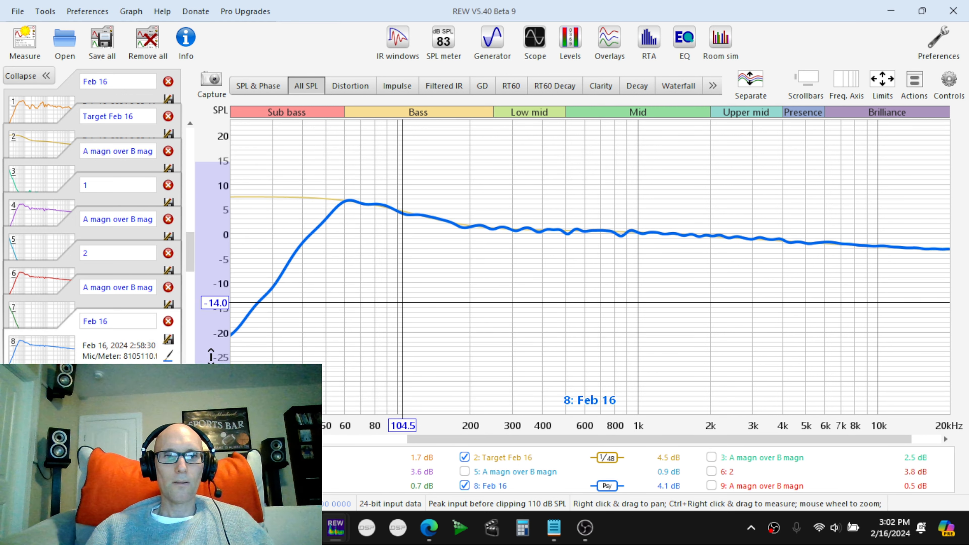
{"action": "left_click", "coordinate": [168, 357]}
{"action": "left_click", "coordinate": [361, 249]}
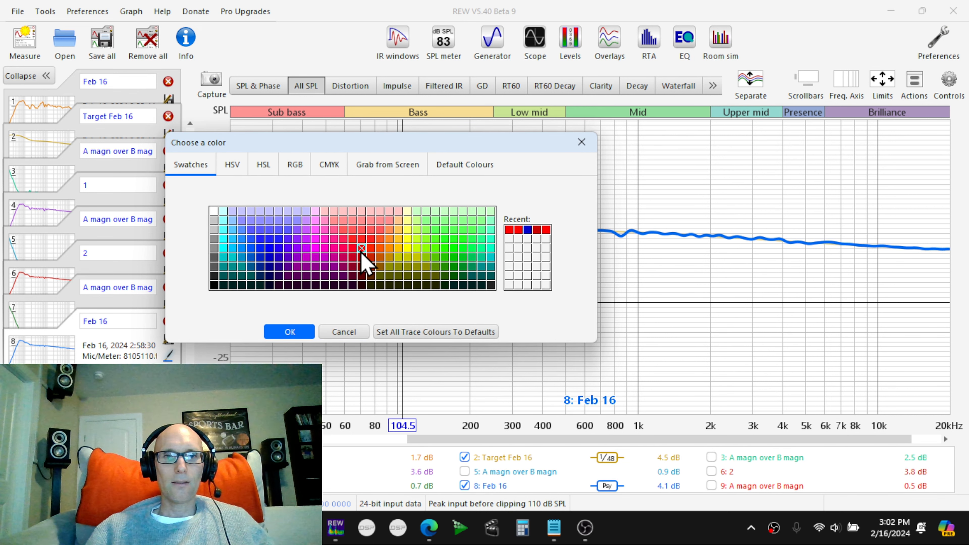
{"action": "left_click", "coordinate": [288, 331]}
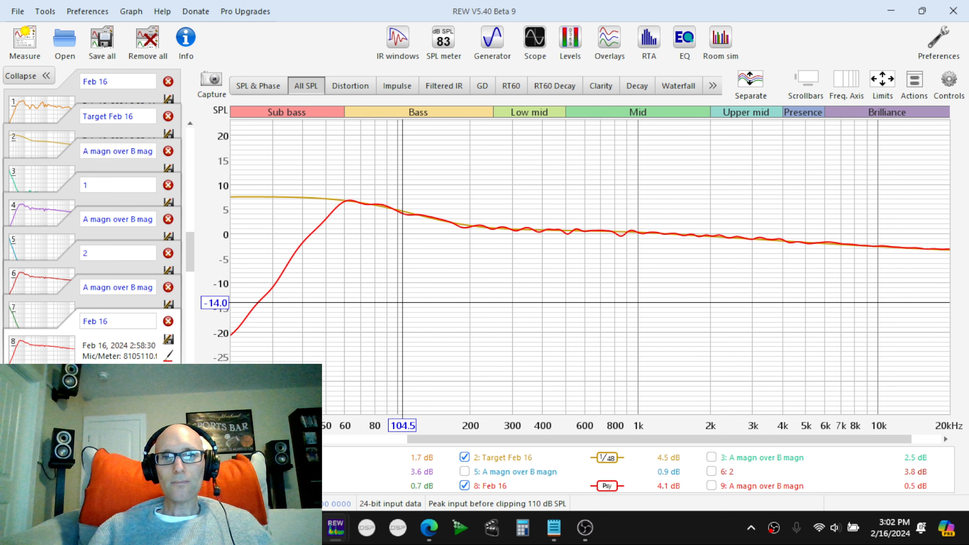
- Compare the original measurement 1: Feb 16 with the corrected measurement 8 and Target Feb 16
{"action": "left_click", "coordinate": [218, 457]}
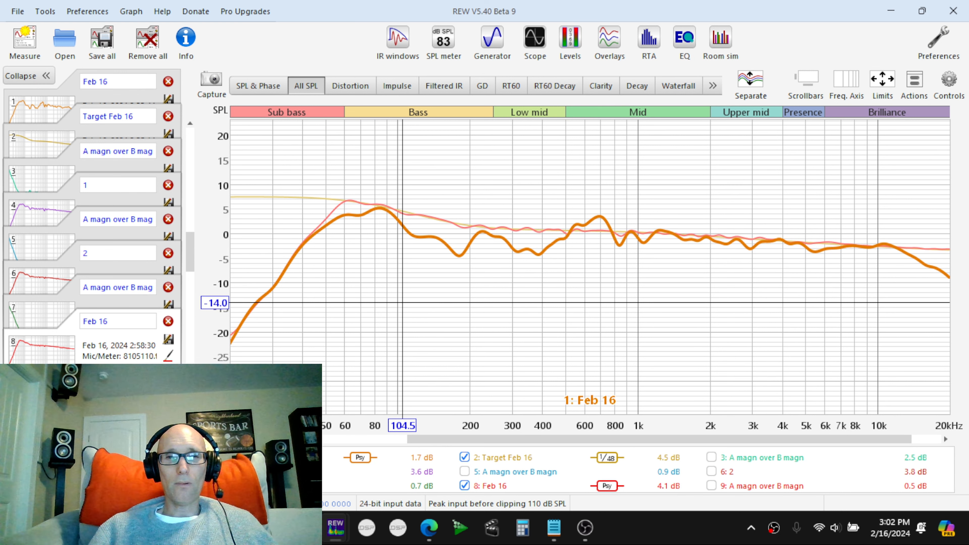
{"action": "left_click", "coordinate": [496, 487]}
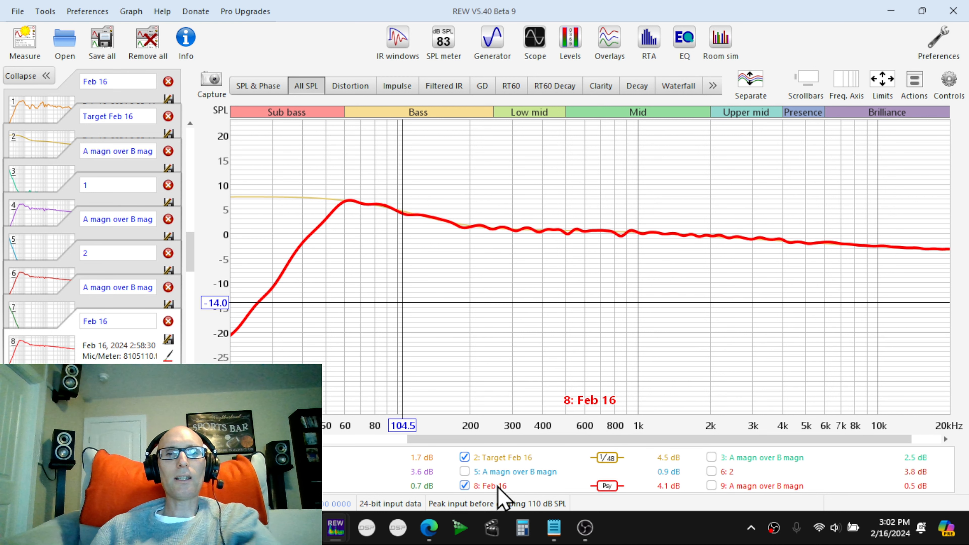
- Examine the deviation of measurement 8: Feb 16 from Target Feb 16 at about 839 to 850 Hz
{"action": "left_click", "coordinate": [620, 192]}
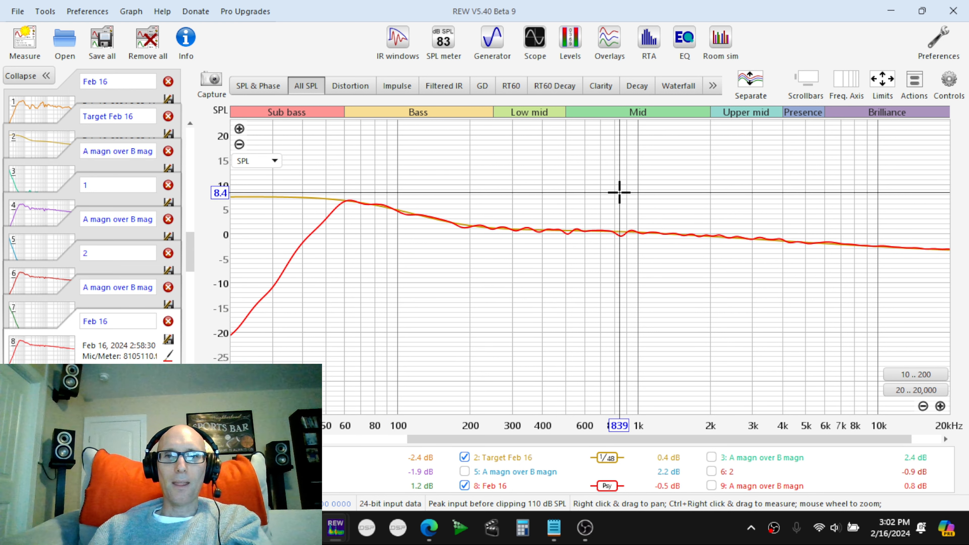
{"action": "left_click", "coordinate": [620, 194]}
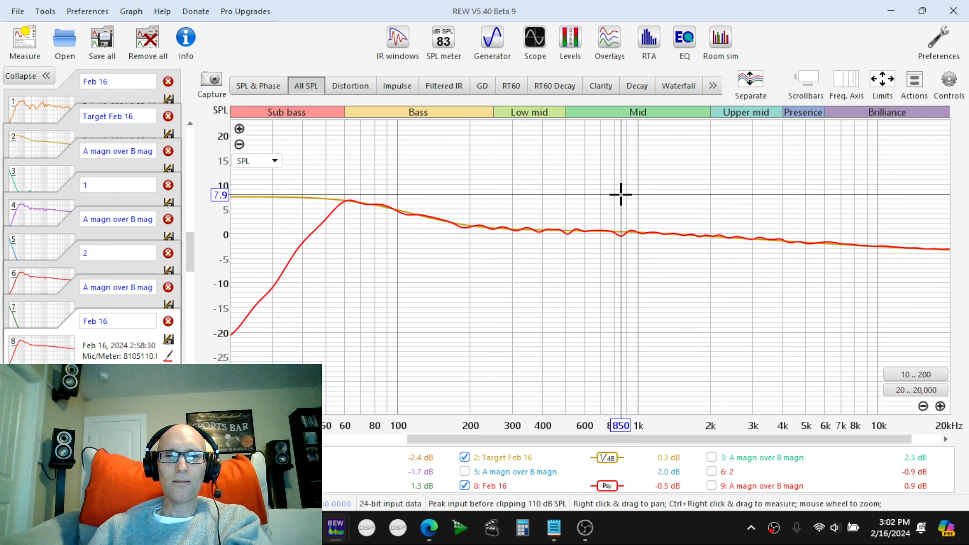
{"action": "left_click", "coordinate": [621, 195]}
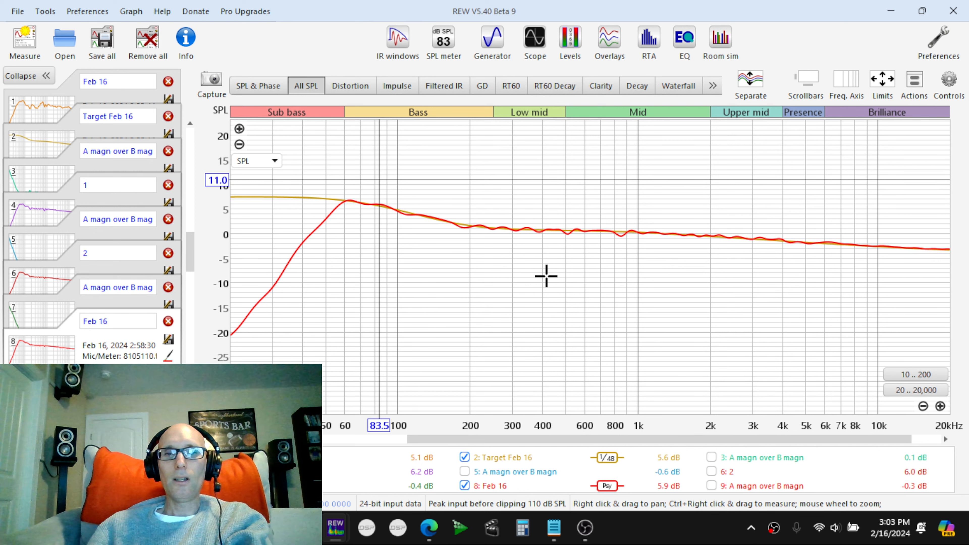
{"action": "left_click", "coordinate": [621, 215]}
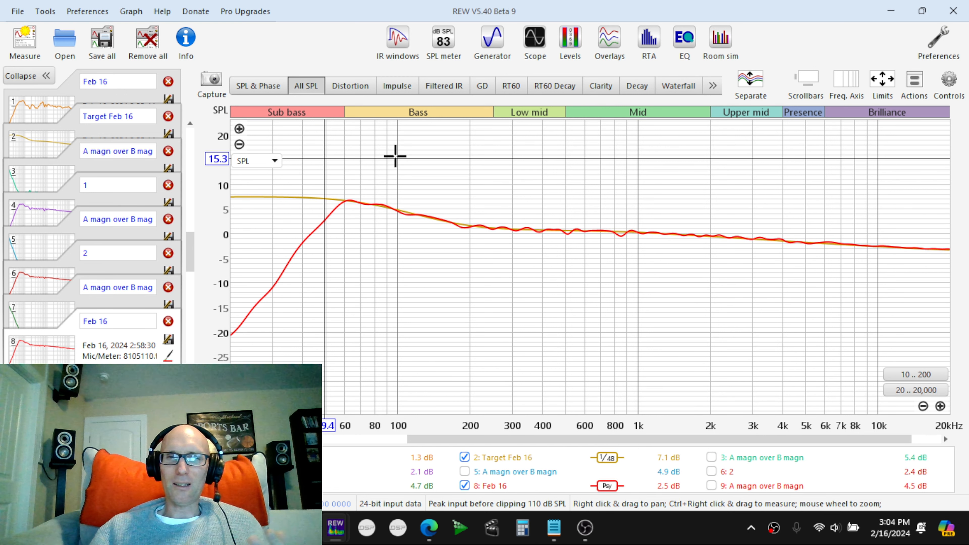
- Compare the impulse responses and reference times of measurements 1, 4, 6 and 8
{"action": "left_click", "coordinate": [401, 90]}
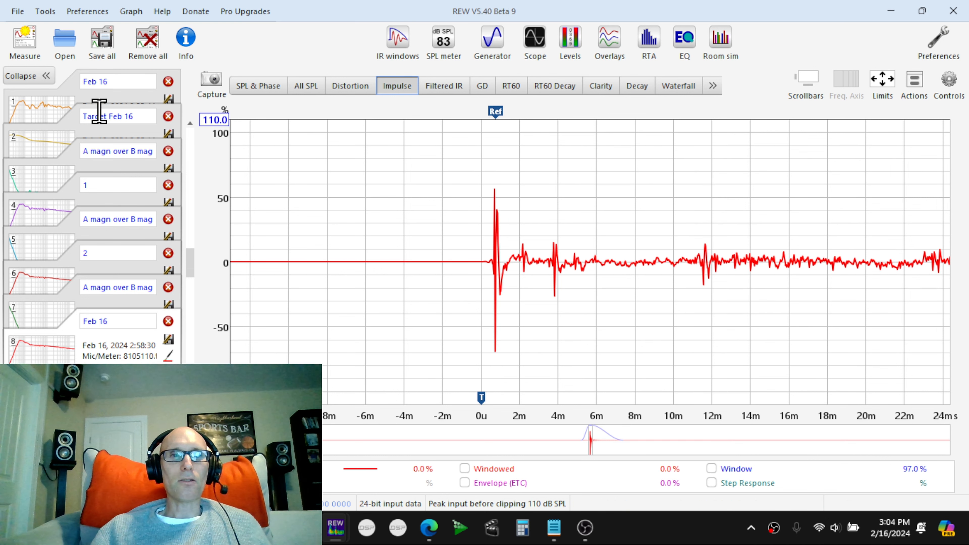
{"action": "left_click", "coordinate": [44, 115]}
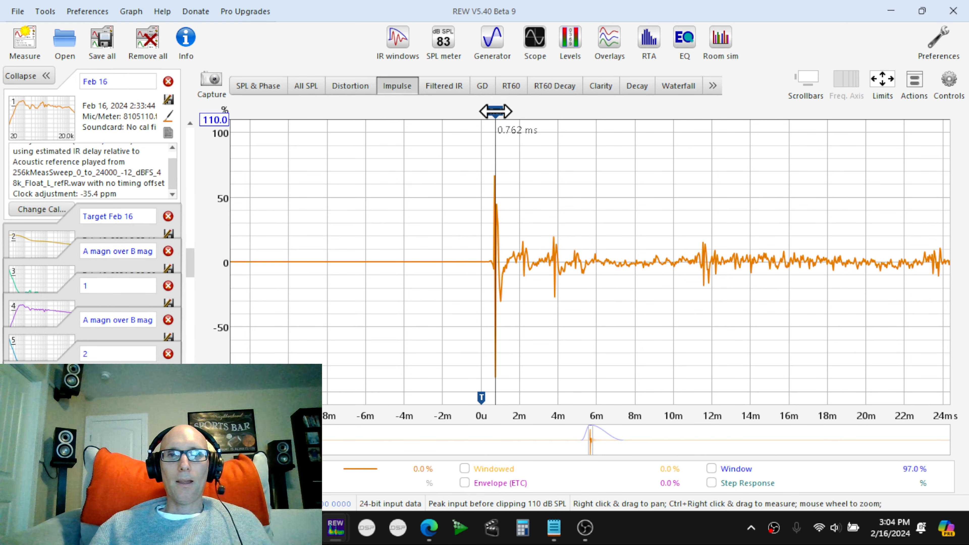
{"action": "mouse_move", "coordinate": [490, 114]}
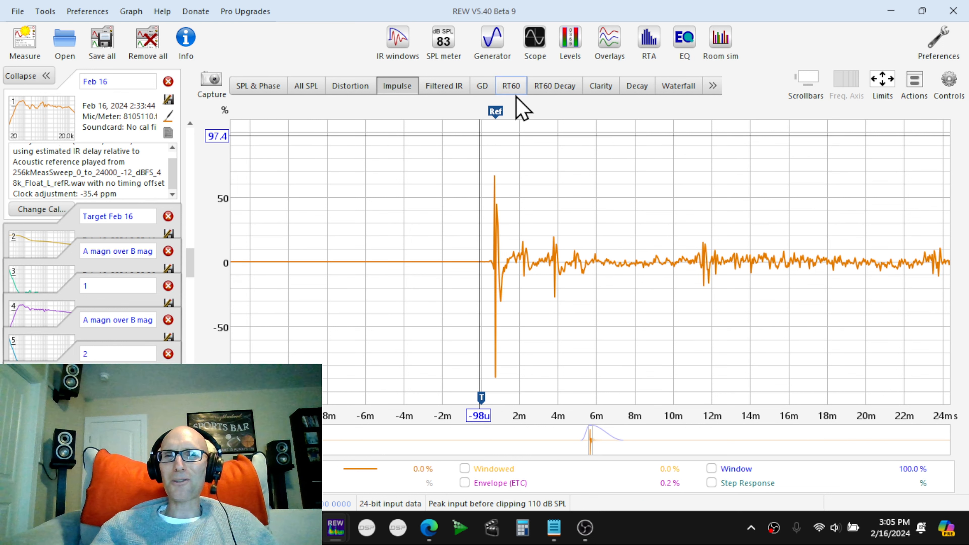
{"action": "mouse_move", "coordinate": [496, 110]}
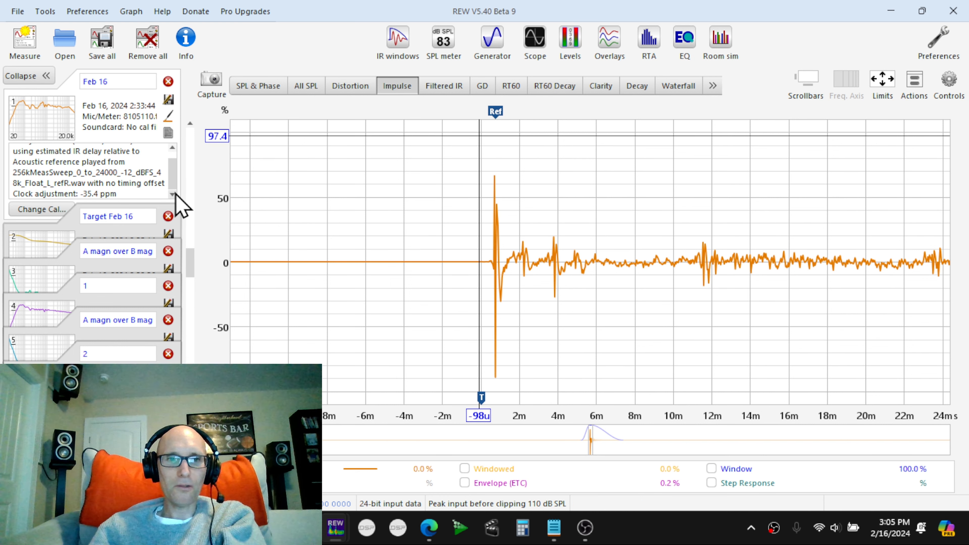
{"action": "left_click", "coordinate": [30, 313]}
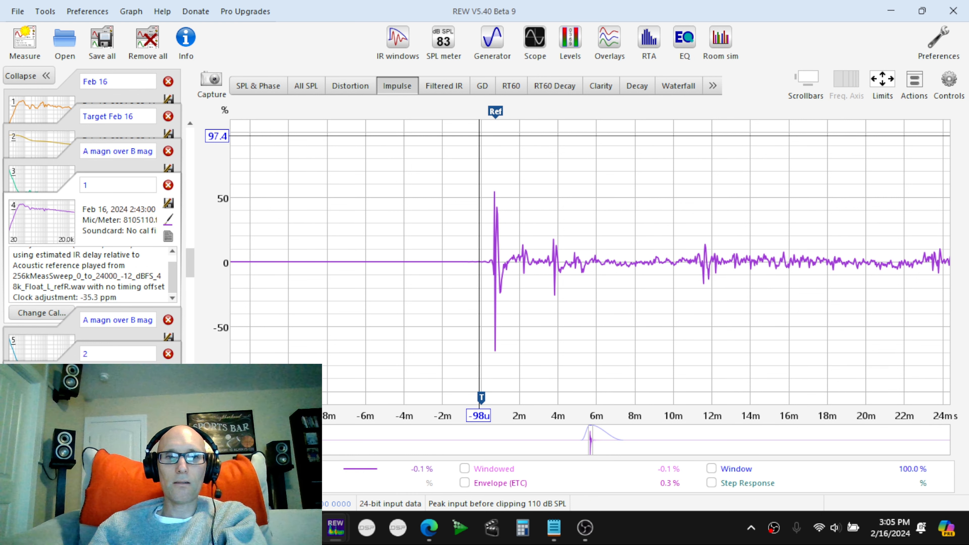
{"action": "left_click", "coordinate": [45, 376]}
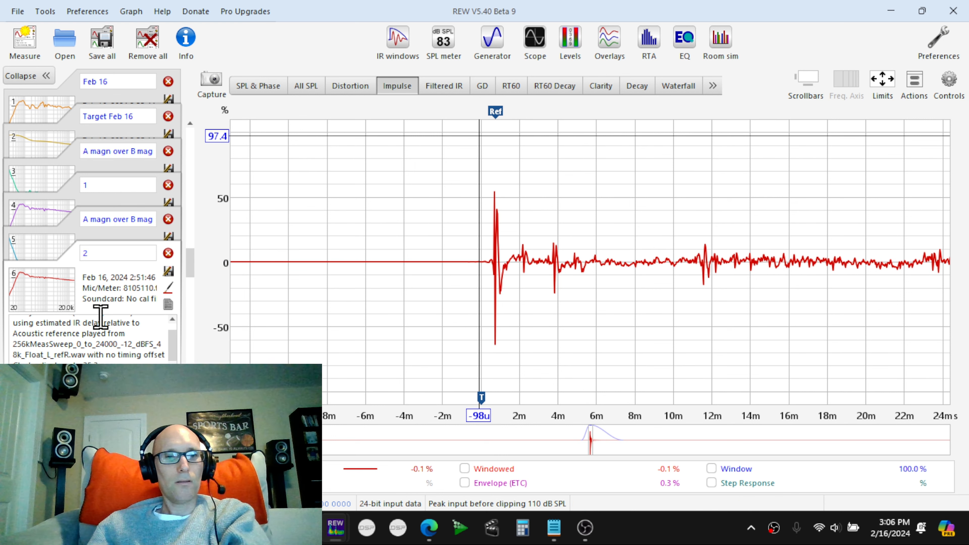
{"action": "left_click", "coordinate": [111, 430]}
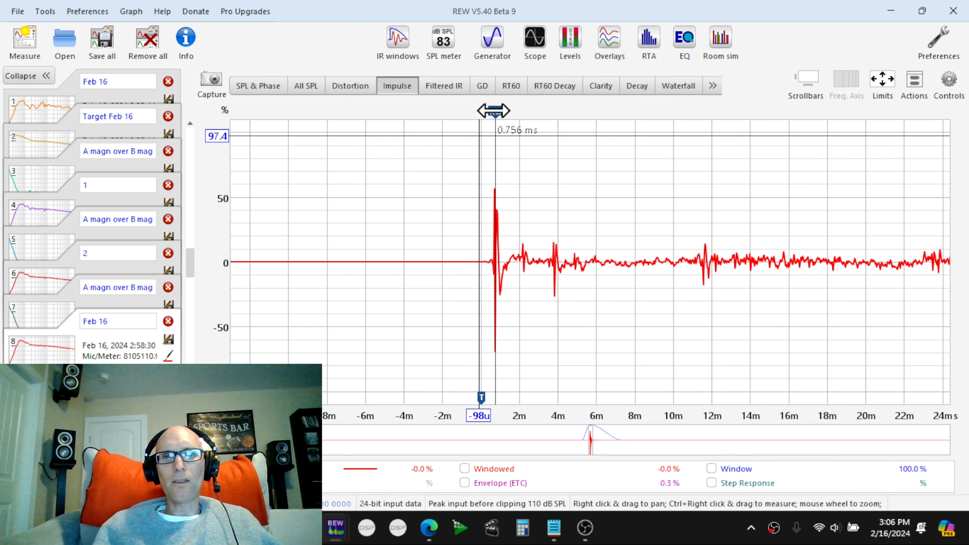
{"action": "left_click", "coordinate": [37, 111]}
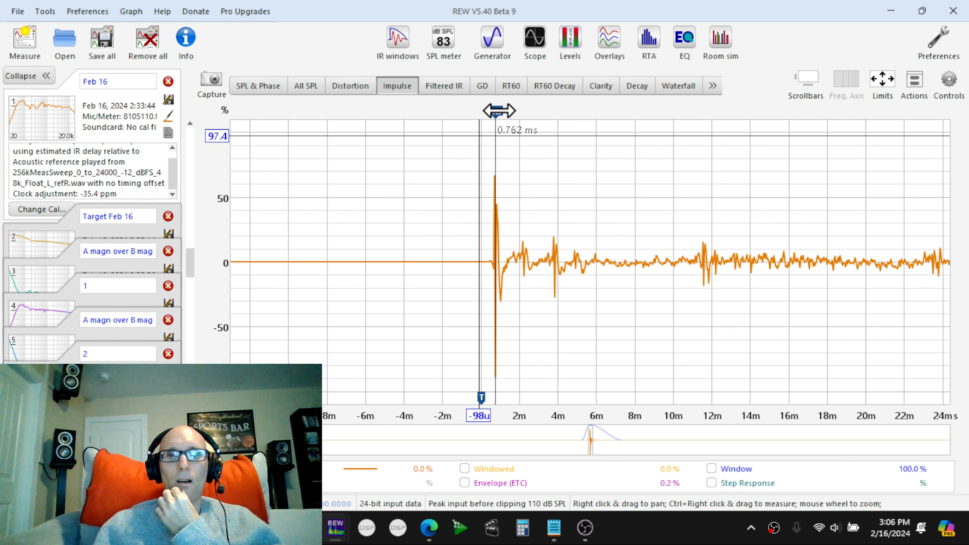
{"action": "left_click", "coordinate": [305, 528]}
{"action": "mouse_move", "coordinate": [340, 531]}
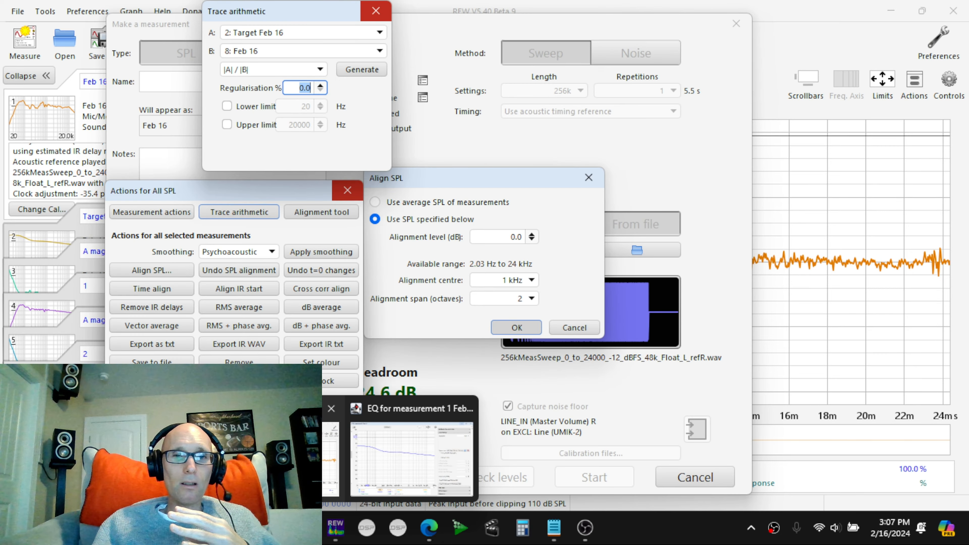
{"action": "left_click", "coordinate": [331, 482]}
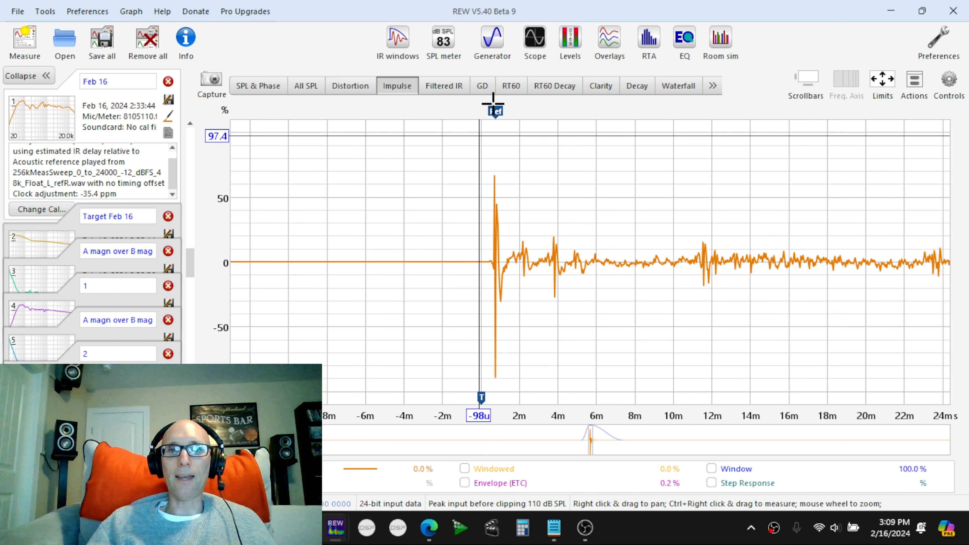
{"action": "mouse_move", "coordinate": [496, 111]}
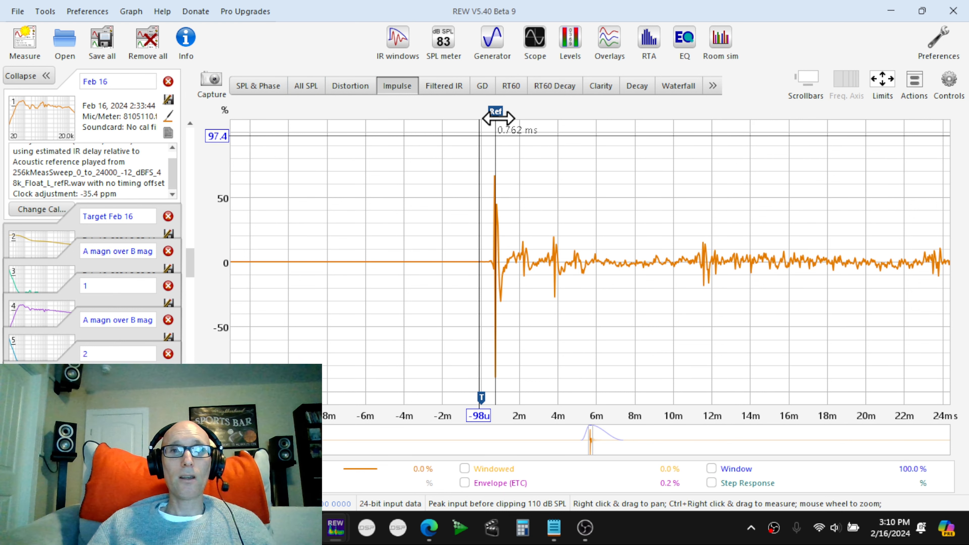
{"action": "mouse_move", "coordinate": [397, 528]}
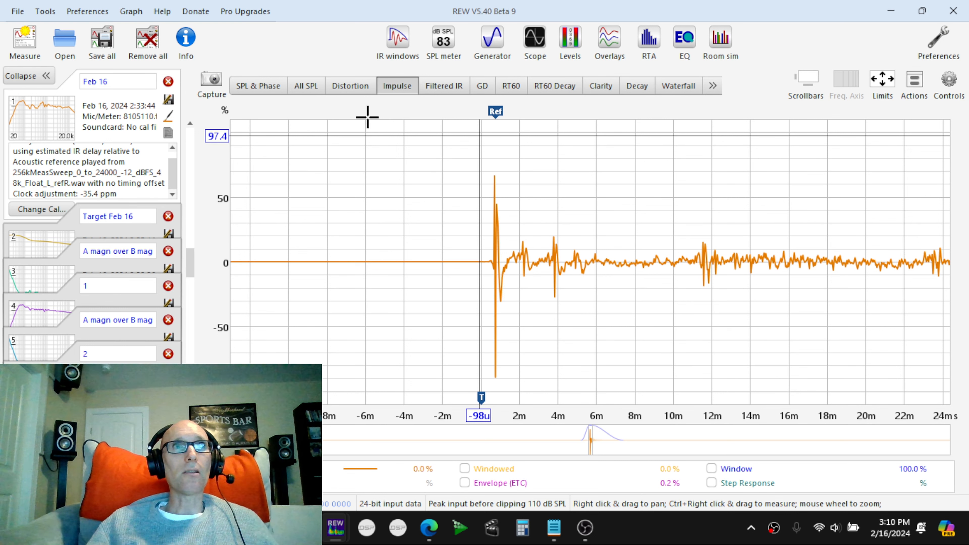
- Return to the All SPL graph and examine measurement 8's remaining dip against the target at about 850 Hz
{"action": "left_click", "coordinate": [306, 87]}
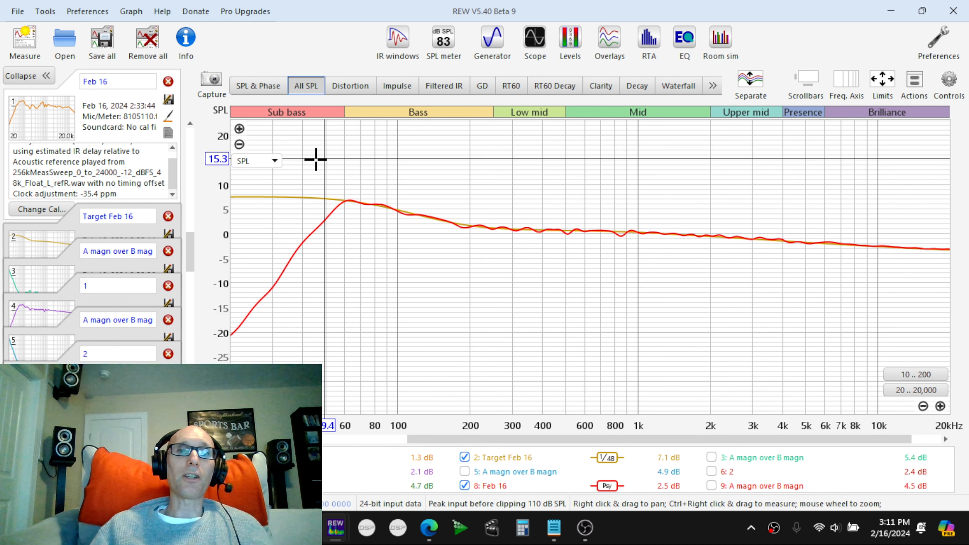
{"action": "left_click", "coordinate": [403, 90]}
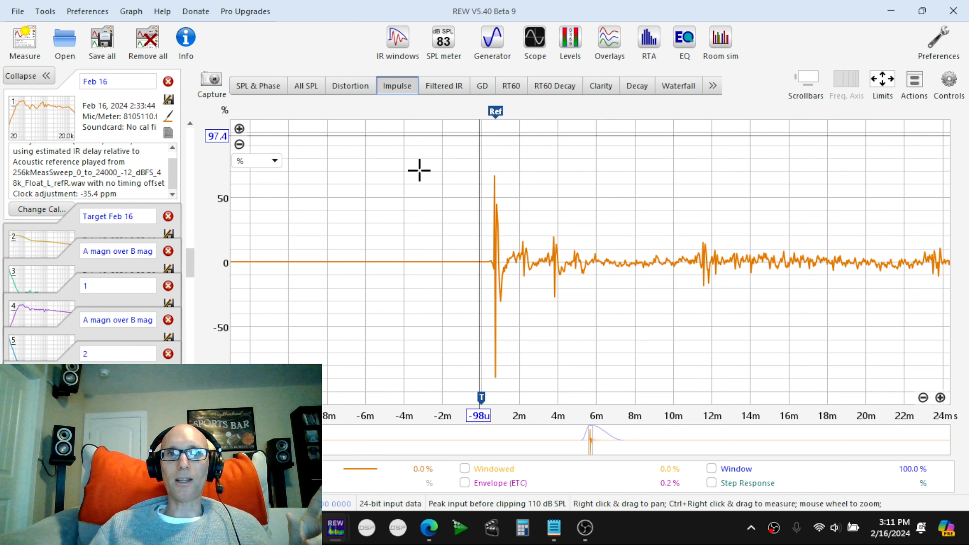
{"action": "left_click", "coordinate": [310, 91]}
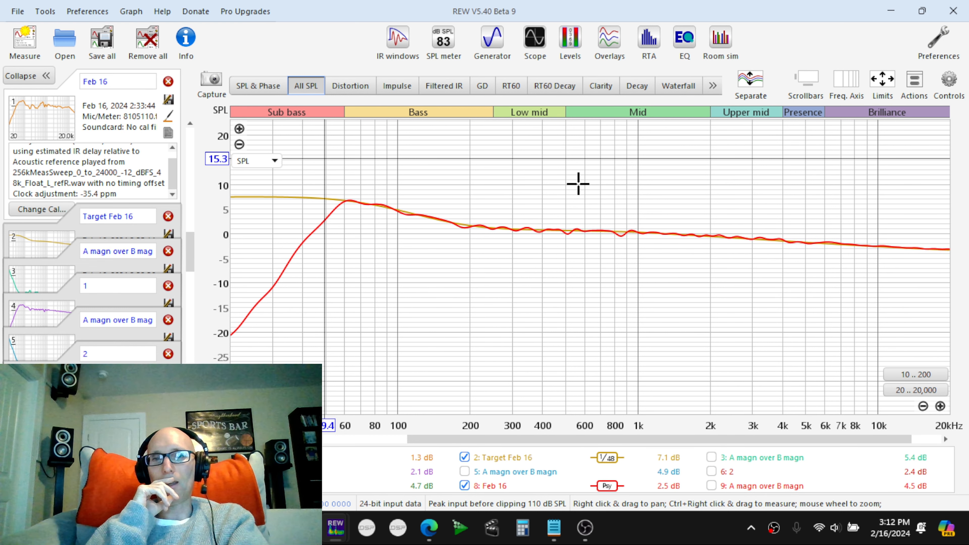
{"action": "left_click", "coordinate": [619, 195]}
{"action": "left_click_drag", "start_coordinate": [619, 195], "coordinate": [621, 195]}
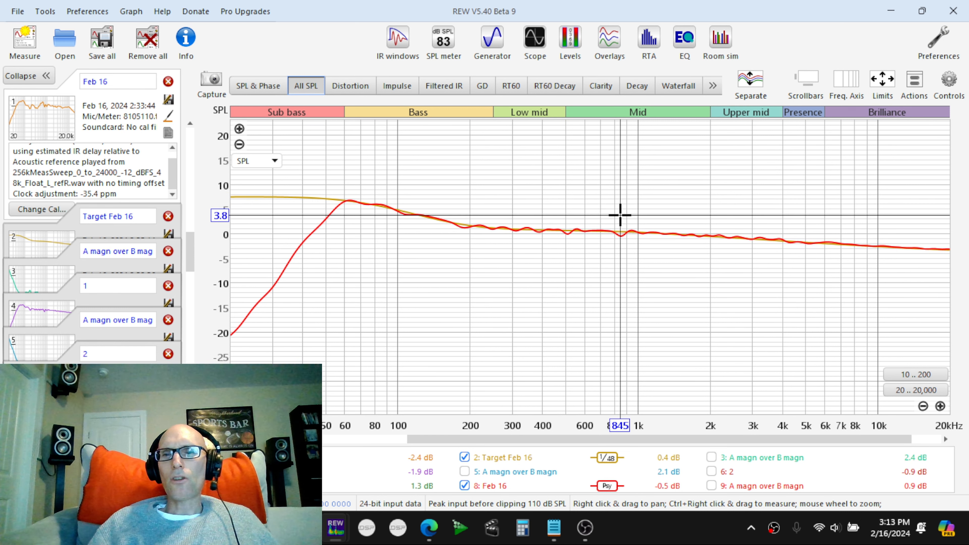
{"action": "left_click", "coordinate": [622, 206]}
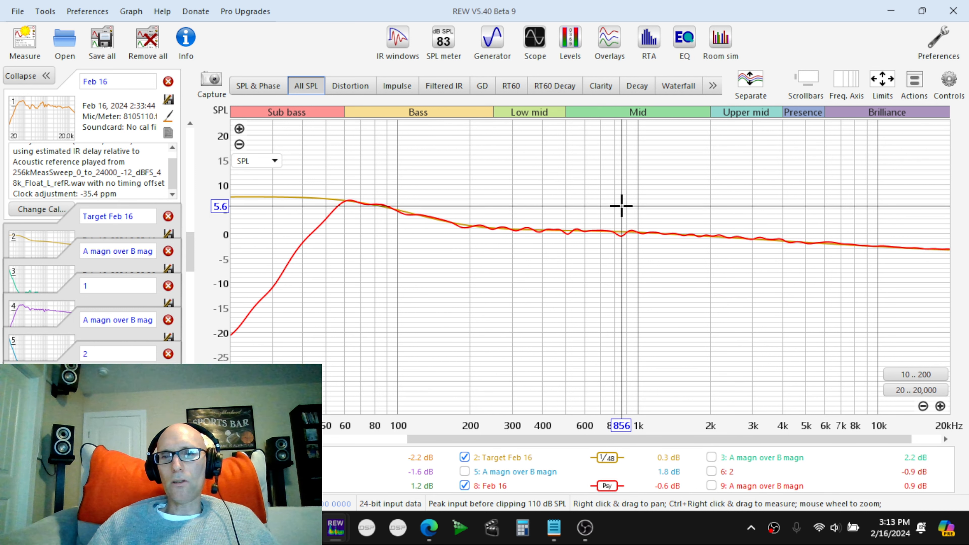
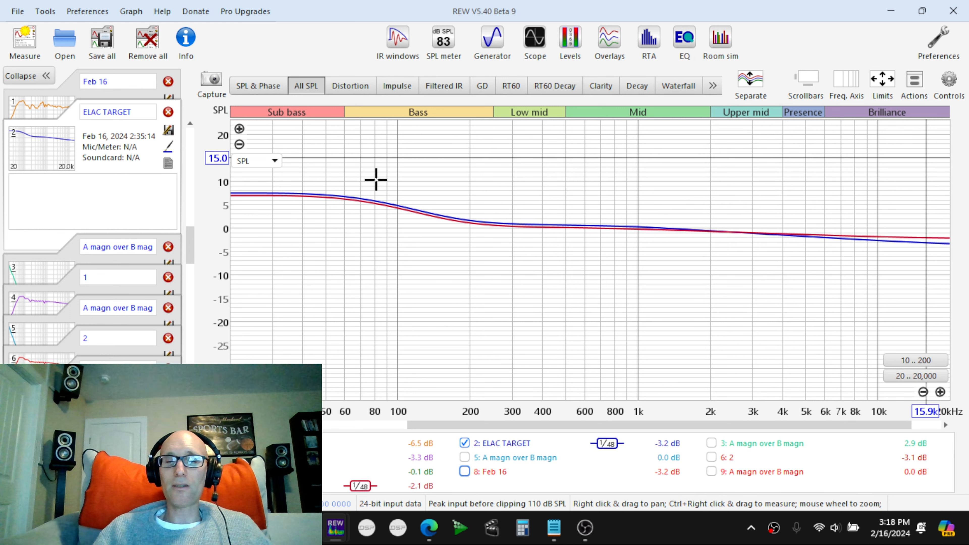
- Hide trace 10: Target Feb 16 and display measurement 8: Feb 16 together with ELAC TARGET
{"action": "left_click", "coordinate": [257, 177]}
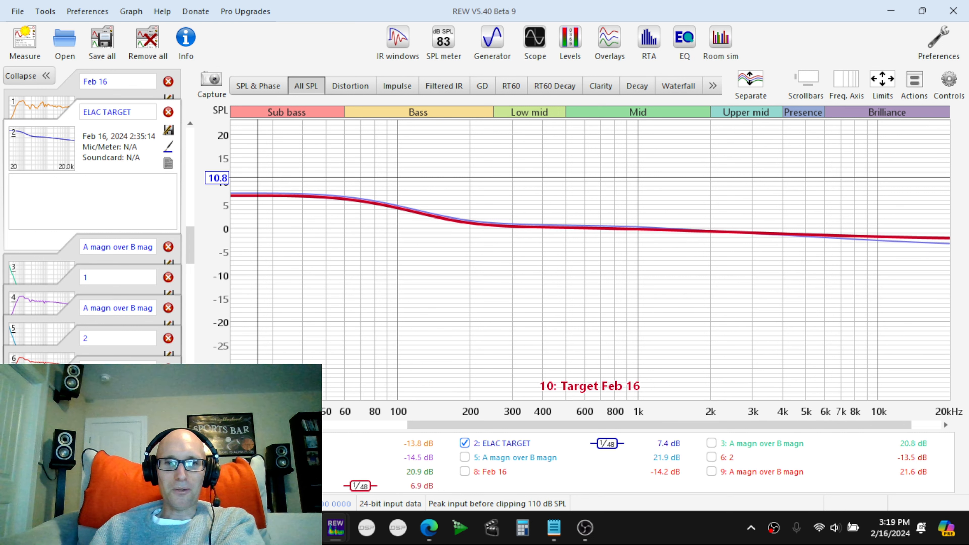
{"action": "left_click", "coordinate": [217, 486]}
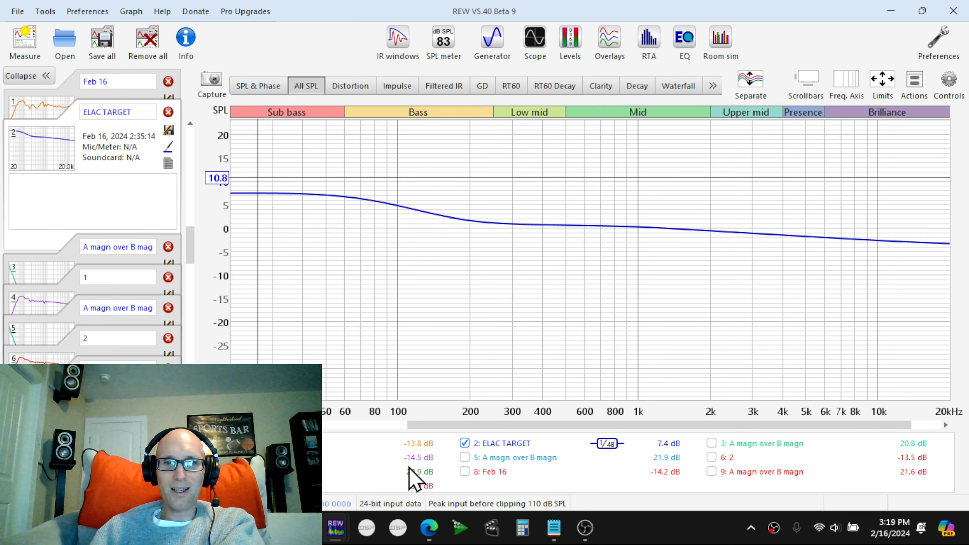
{"action": "left_click", "coordinate": [464, 472]}
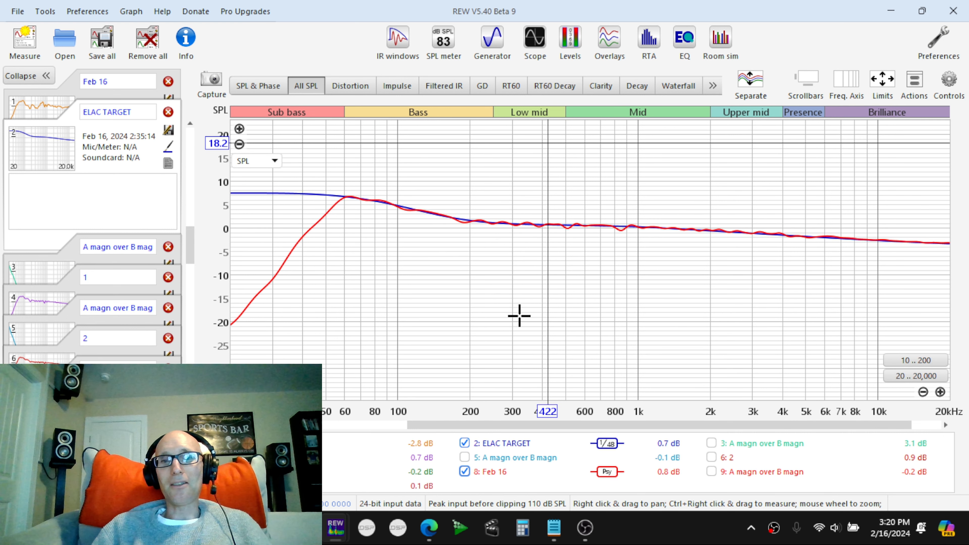
- Review the MULTI-EQ-X TARGET CURVE FIX spreadsheet in Edge and the LEFT SURROUND 3 curve in MultEQ-X, and return to REW
{"action": "mouse_move", "coordinate": [421, 533]}
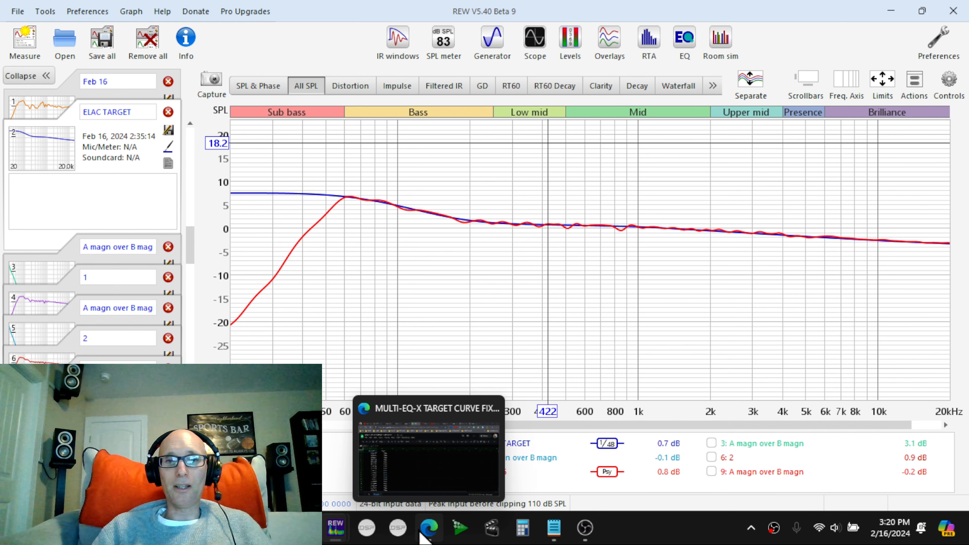
{"action": "left_click", "coordinate": [421, 532]}
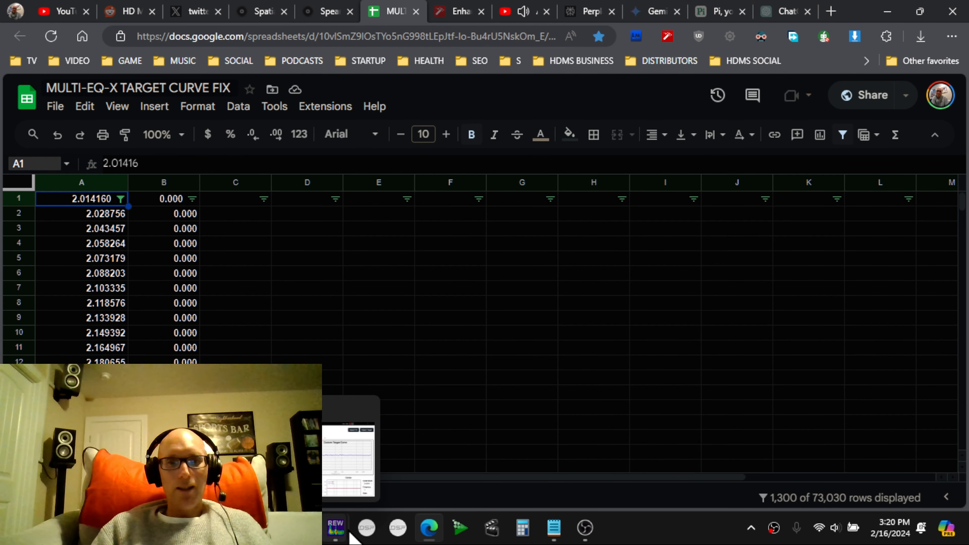
{"action": "left_click", "coordinate": [336, 527]}
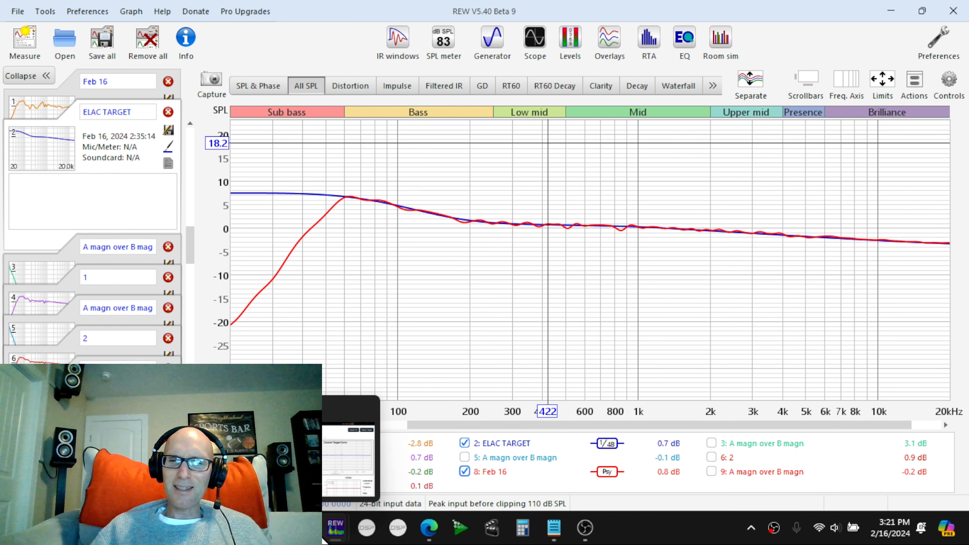
{"action": "left_click", "coordinate": [304, 528]}
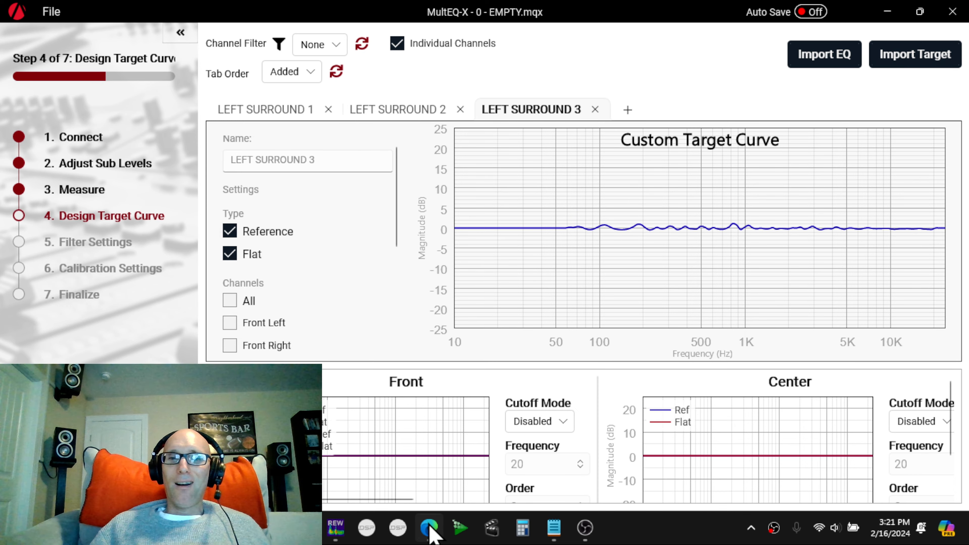
{"action": "left_click", "coordinate": [336, 527]}
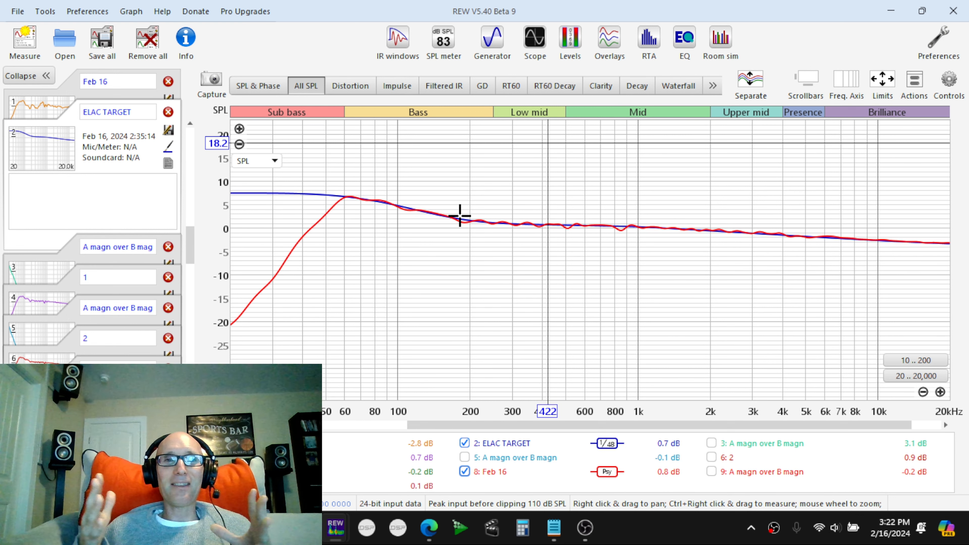
{"action": "mouse_move", "coordinate": [305, 528]}
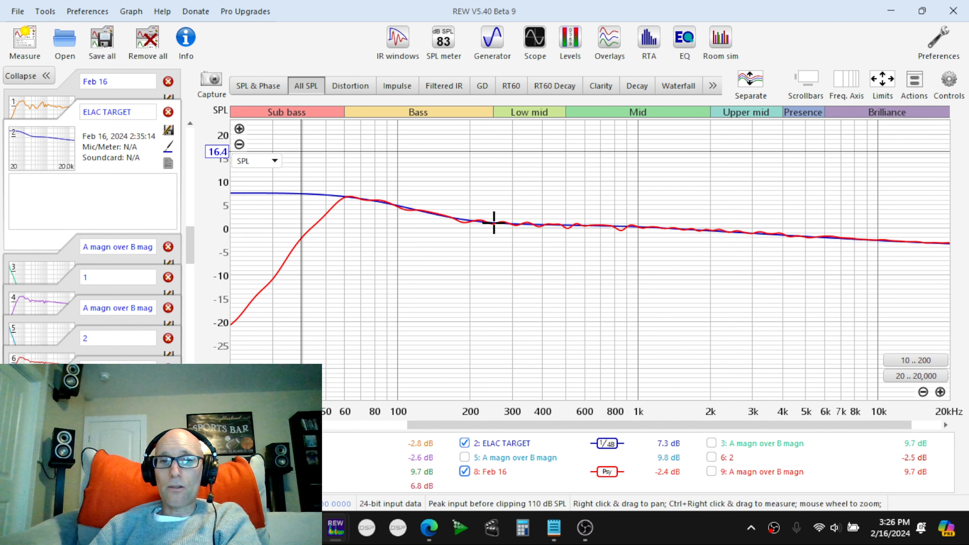
{"action": "mouse_move", "coordinate": [325, 527]}
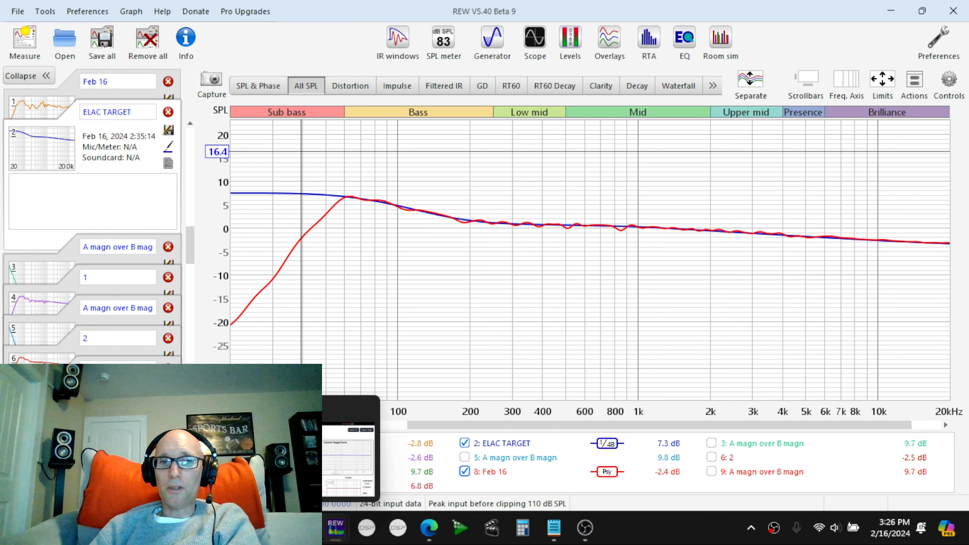